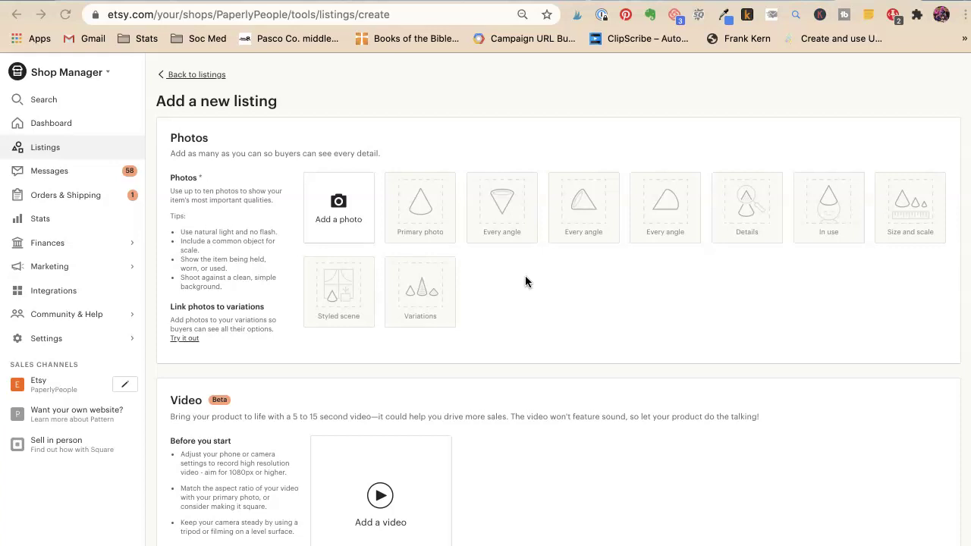
Scroll down the listing form to the empty Title field and put the cursor in it.
left_click(508, 276)
scroll(509, 275, "down", 1)
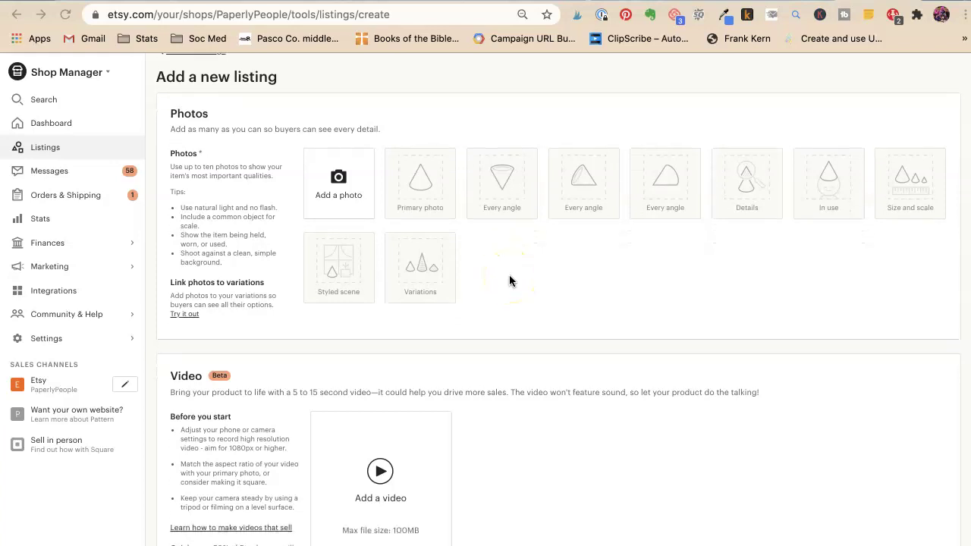
scroll(509, 279, "down", 7)
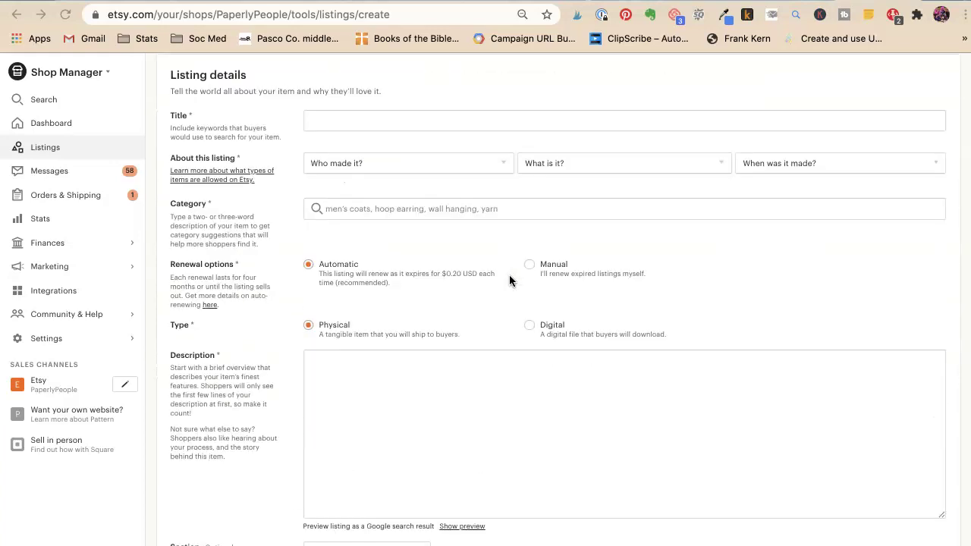
scroll(509, 280, "down", 2)
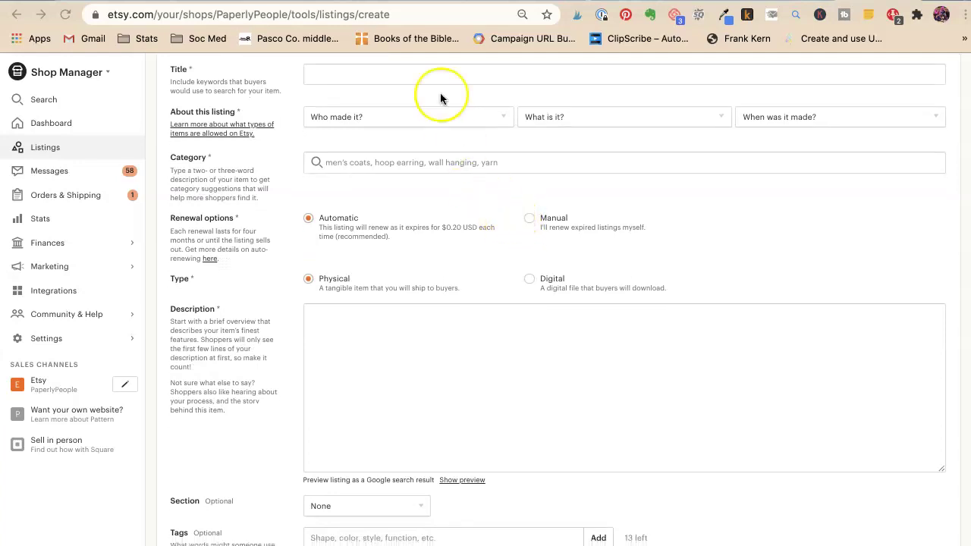
left_click(318, 85)
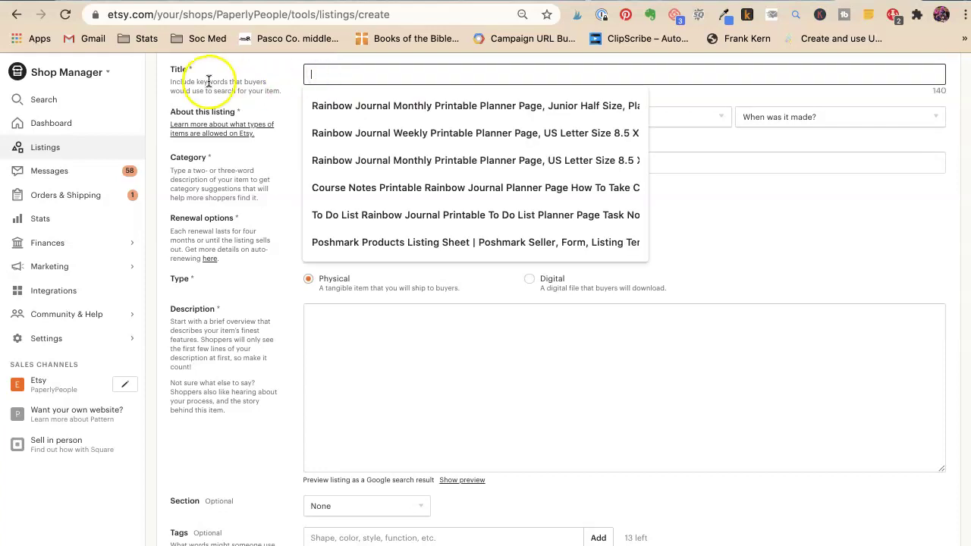
left_click(190, 79)
left_click(345, 76)
Try the Tags field, return to the Title, and open a new browser tab for keyword research.
scroll(141, 282, "down", 5)
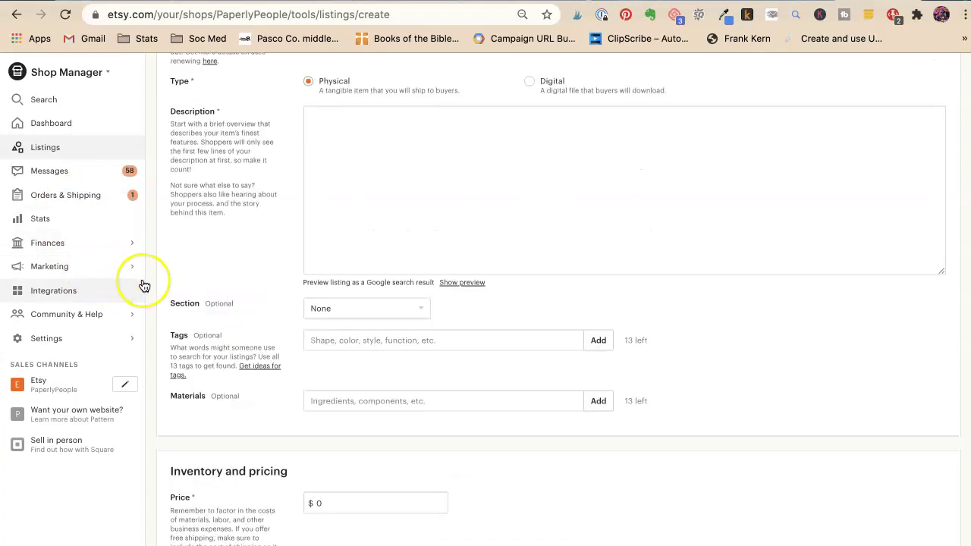
left_click(353, 346)
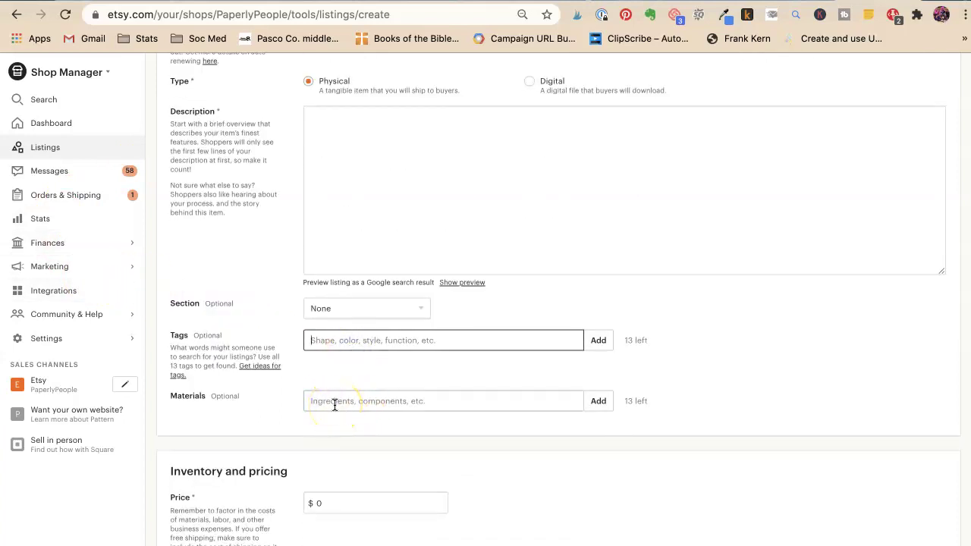
scroll(347, 421, "up", 6)
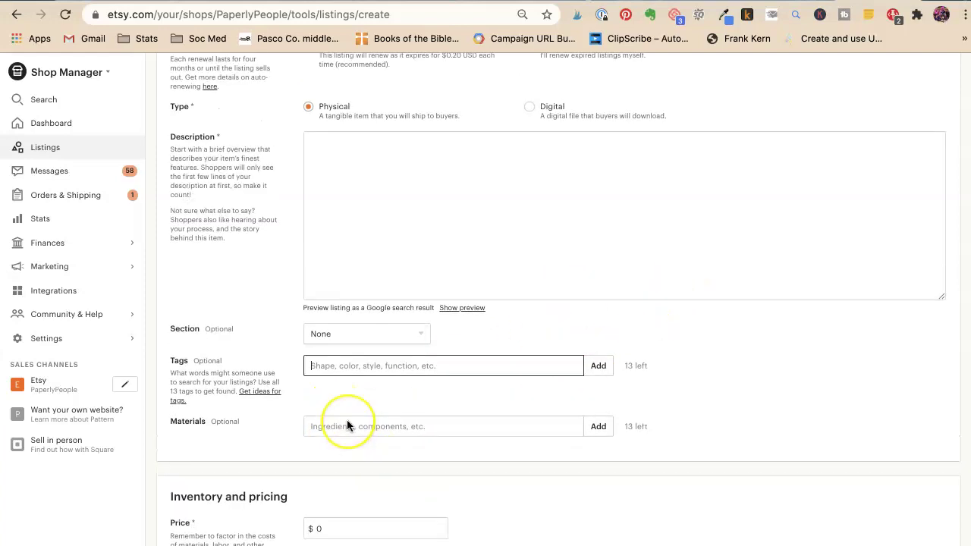
left_click(345, 342)
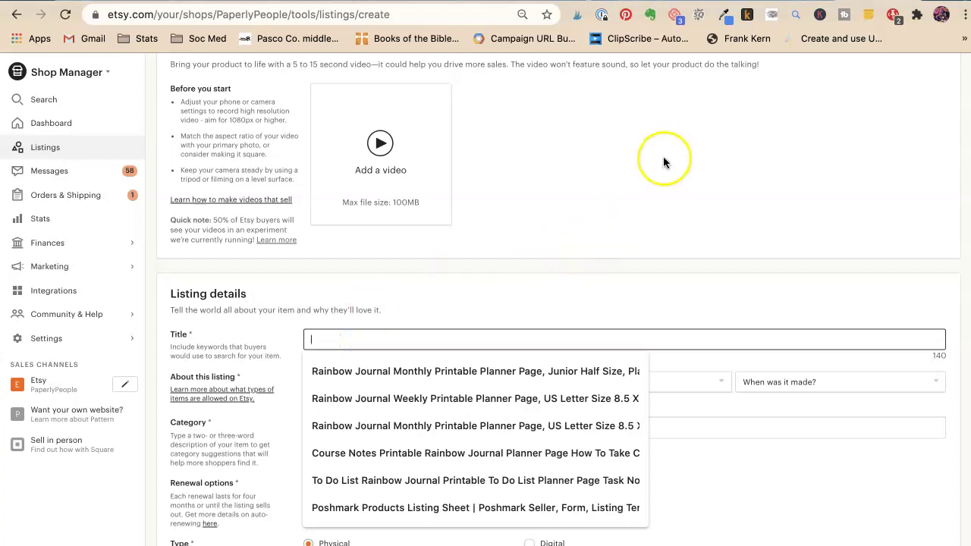
left_click(409, 260)
left_click(329, 339)
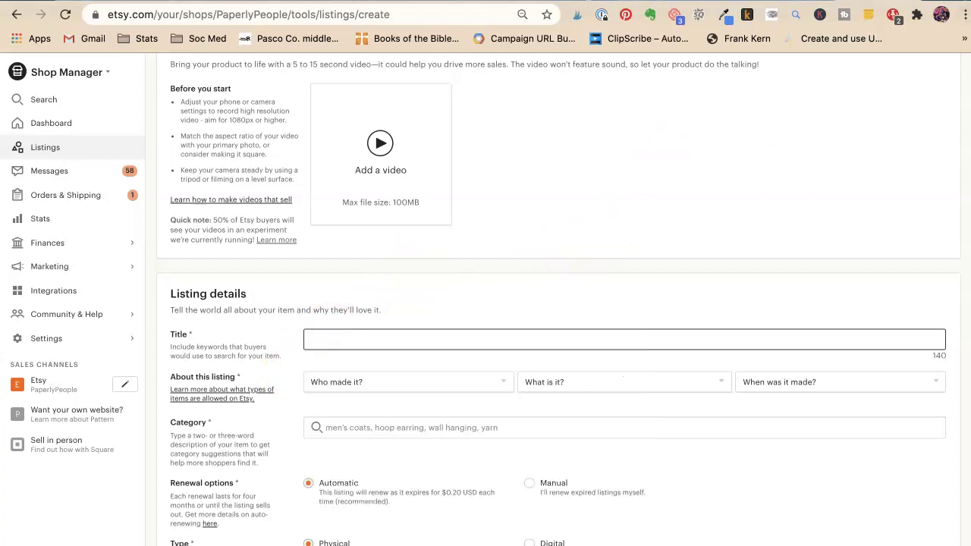
key("super+t")
Load etsy.com in the new tab and search for 'baseball pon'.
left_click(73, 79)
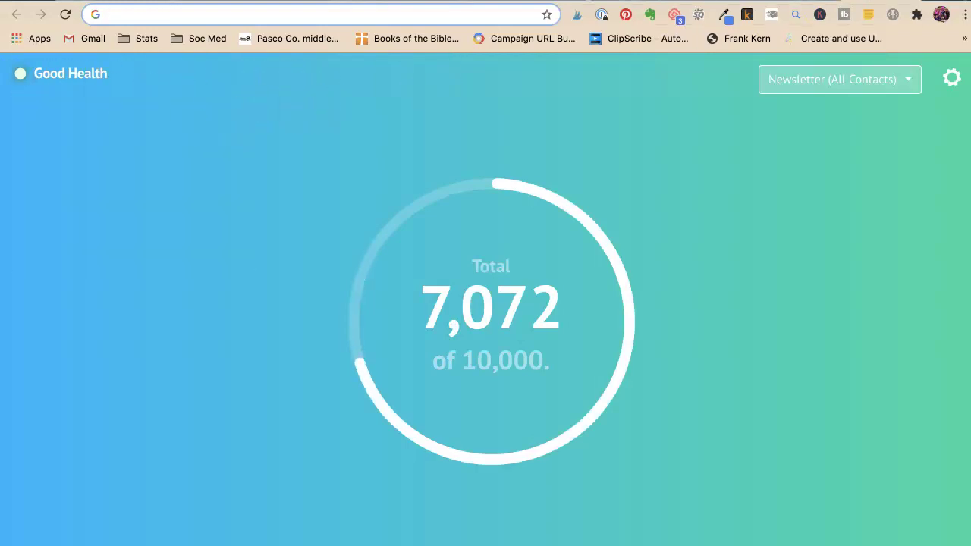
type("etsy")
key("Return")
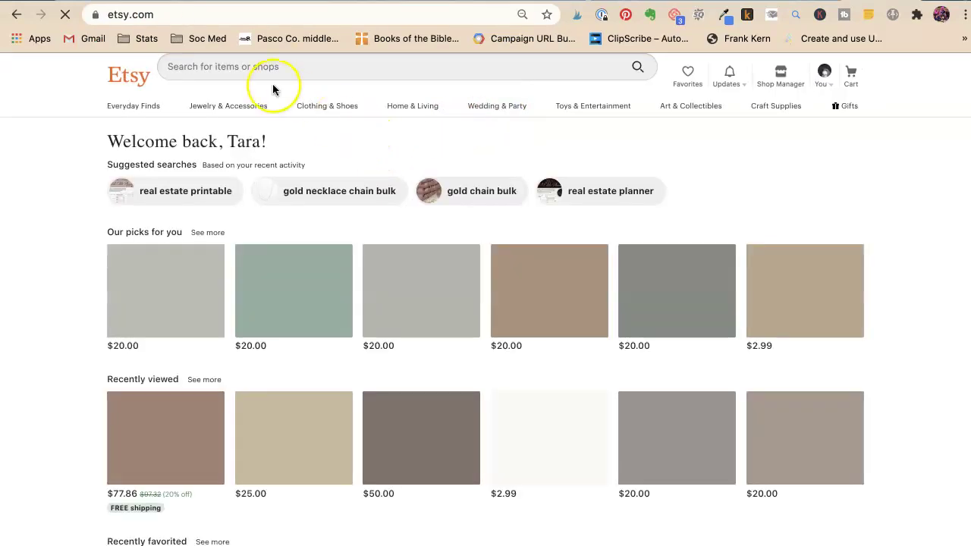
left_click(259, 68)
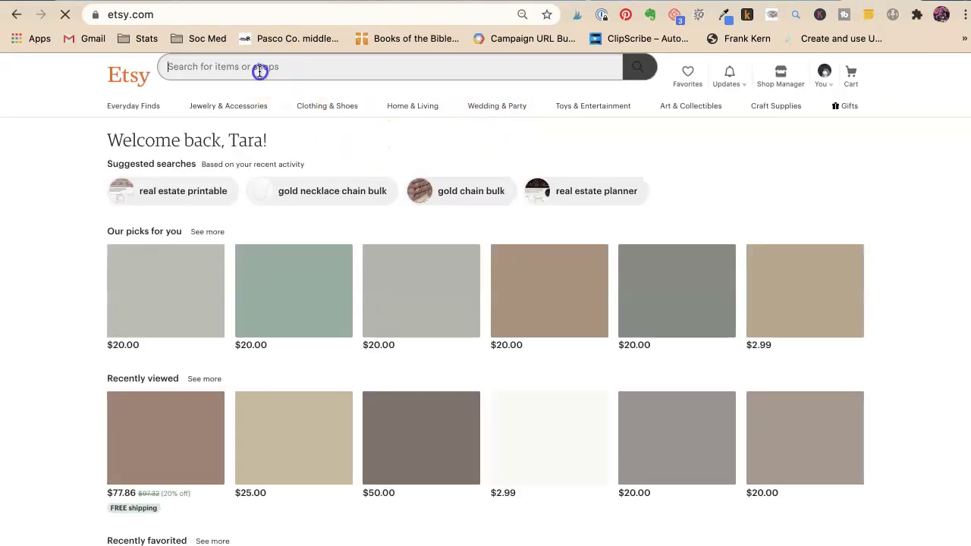
type("baseball pon")
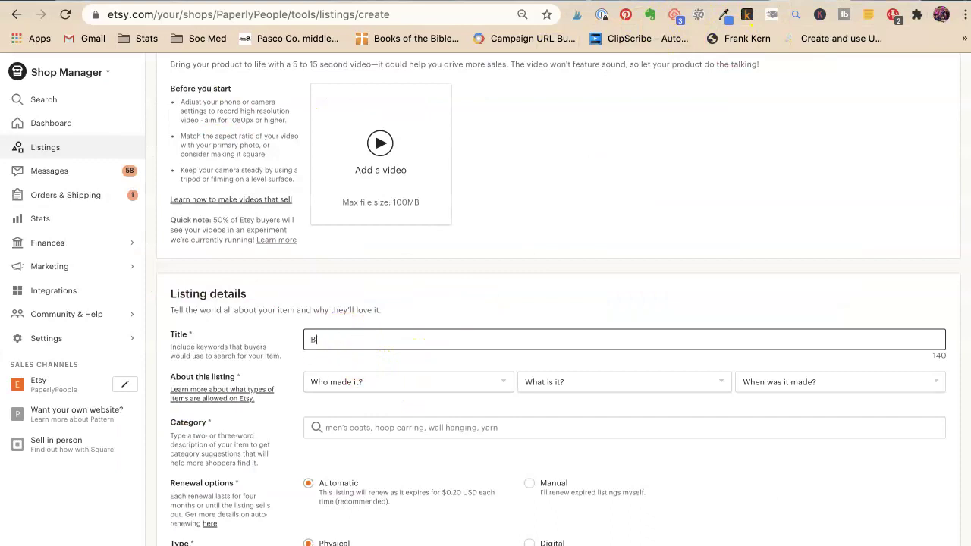
Type 'Baseball Ponytail Cap -' into the listing Title and change the Etsy search to 'baseball'.
type("aseball Ponytail")
key("BackSpace")
type("tail Cap -")
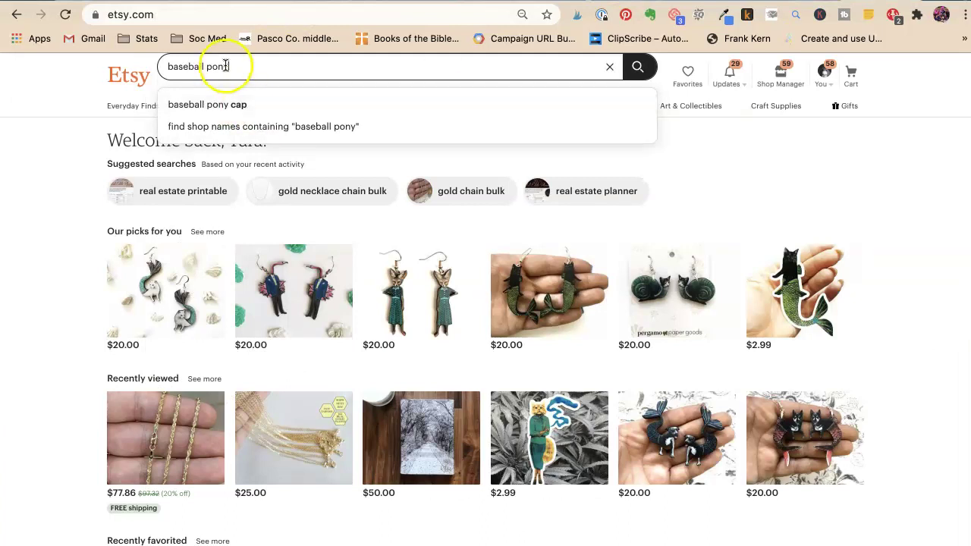
left_click(225, 66)
triple_click(225, 66)
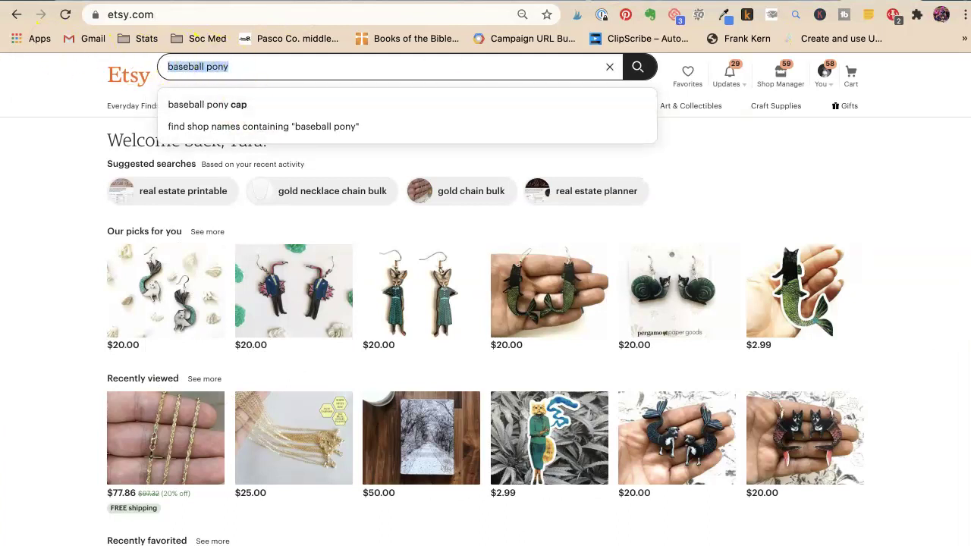
type("baseball")
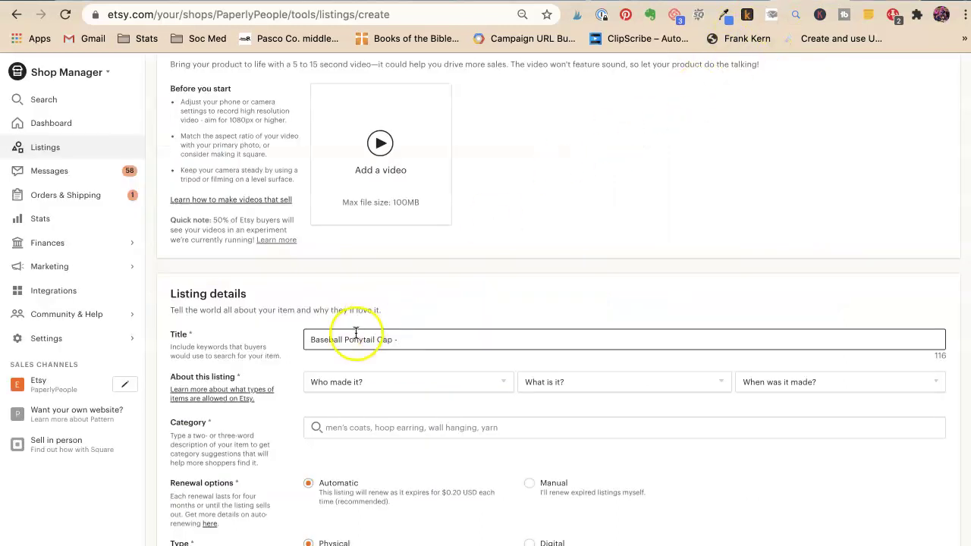
Reorder the Title to 'Baseball Cap Ponytail' and replace the trailing dash with ', Hat'.
triple_click(356, 333)
double_click(358, 334)
key("BackSpace")
key("BackSpace")
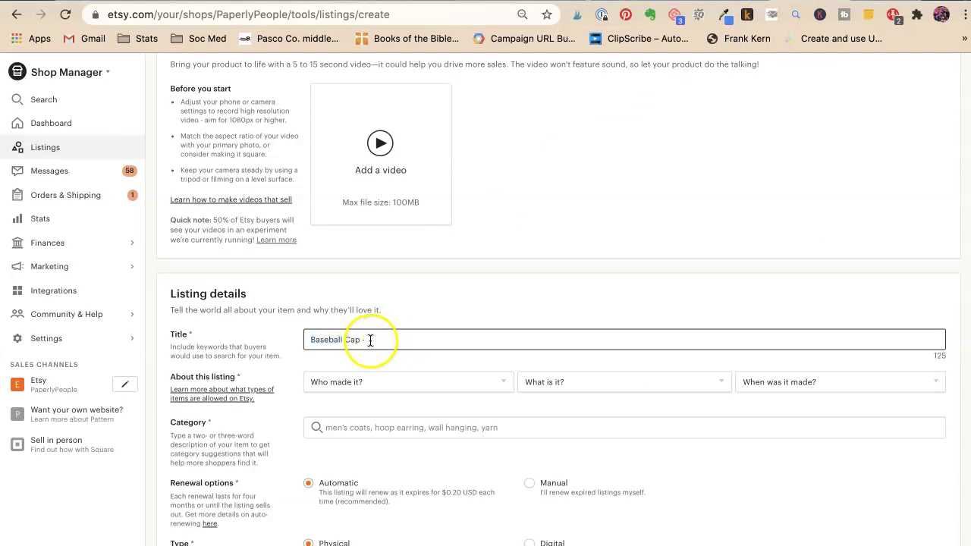
left_click(358, 339)
key("BackSpace")
type("Ponytail")
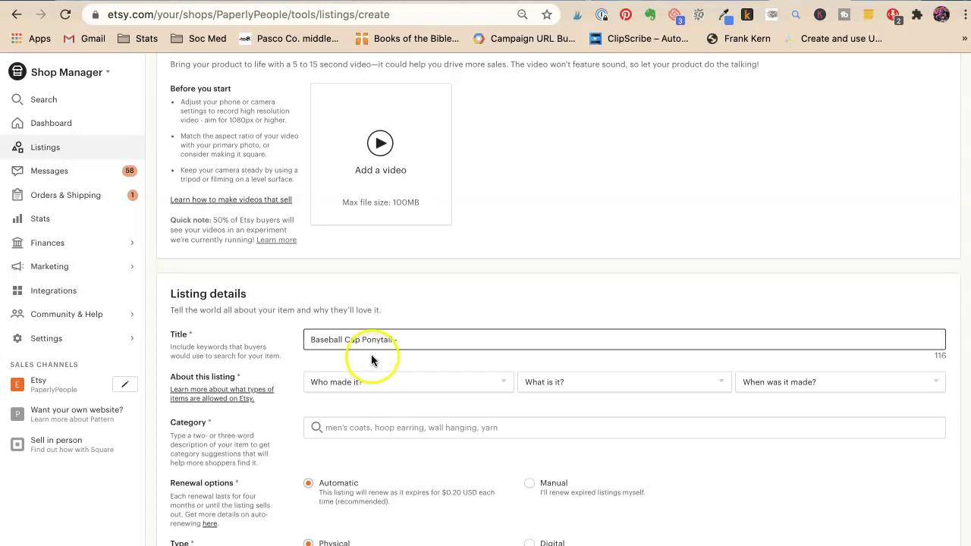
type(" -")
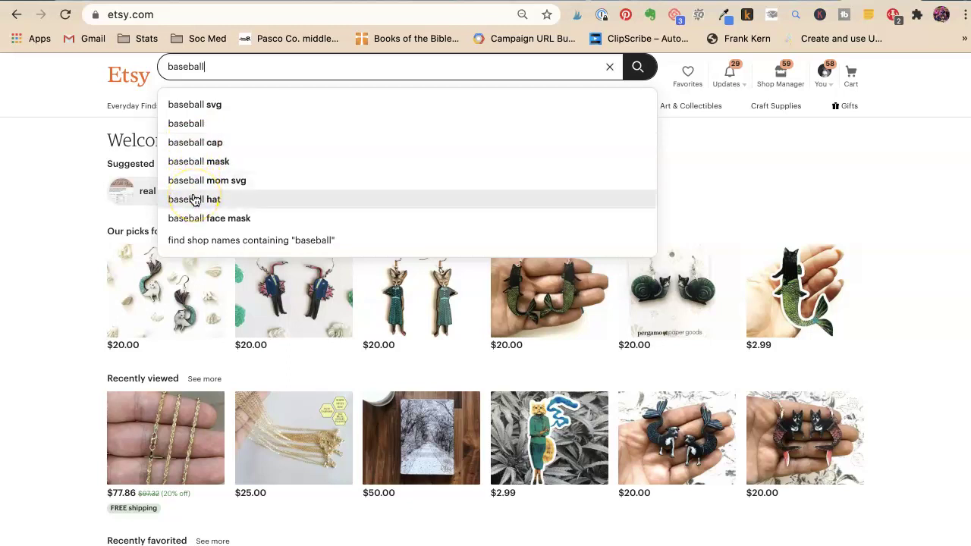
key("ctrl+Tab")
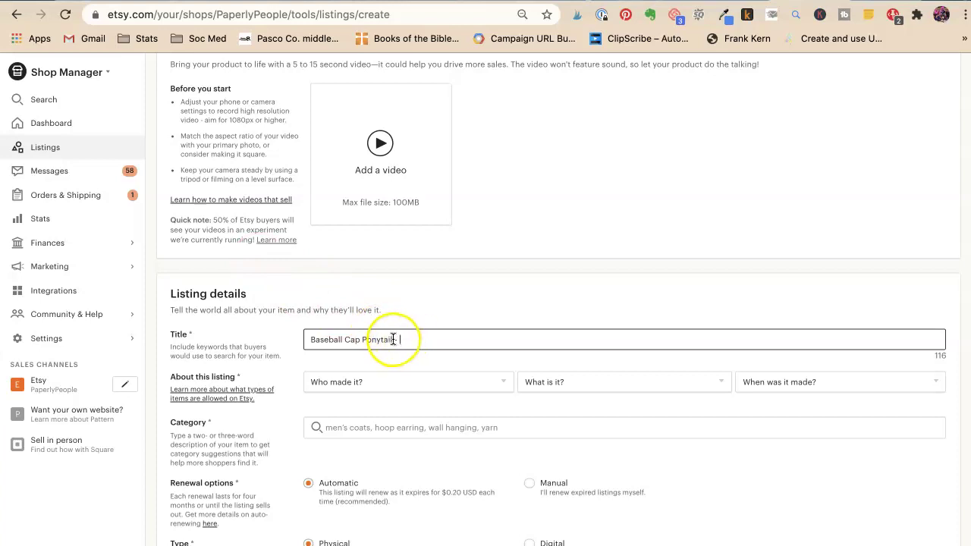
left_click_drag(392, 339, 411, 339)
type(", Hat")
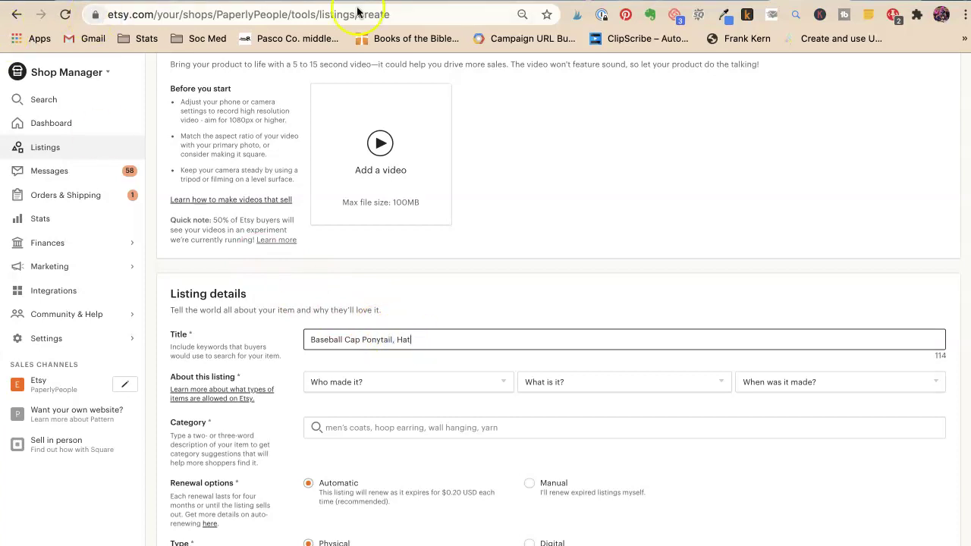
Change the Etsy search to 'baseball cap' and add 'Women' after 'Hat' in the Title.
key("ctrl+Tab")
left_click(220, 70)
type("ca")
key("BackSpace")
key("BackSpace")
type("cap")
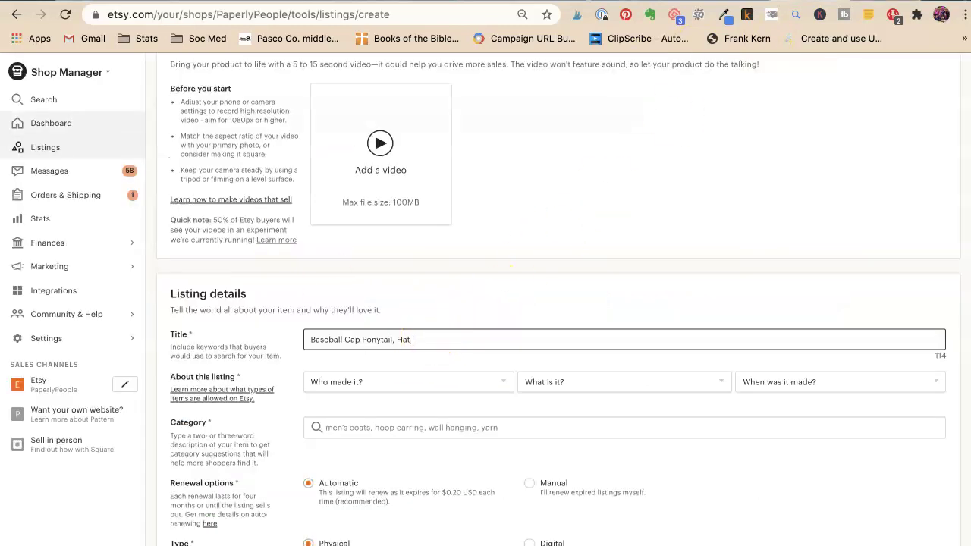
type("Women")
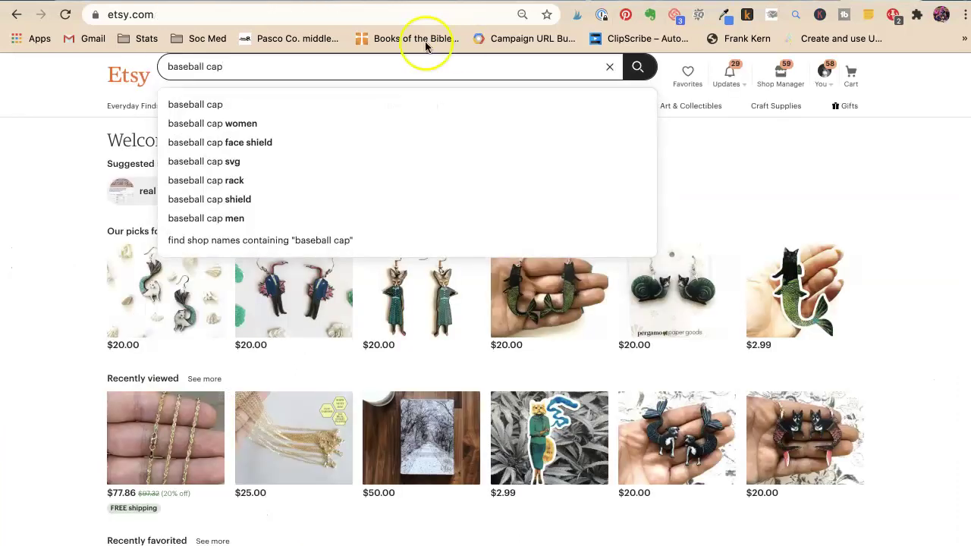
Add 'Distressed Vintage' and 'Women' to the Title while refining the search to 'baseball cap women ponytail'.
type("women")
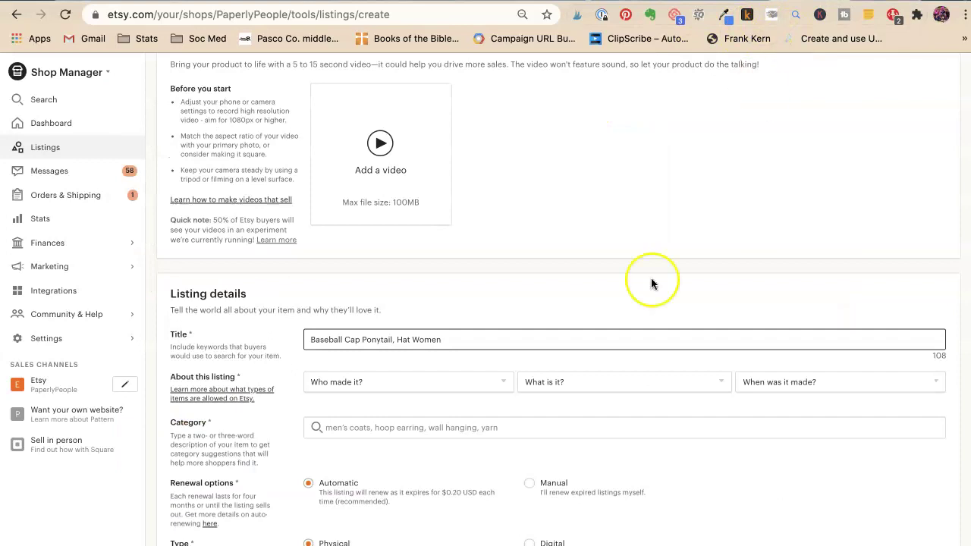
left_click(563, 349)
type("Dist")
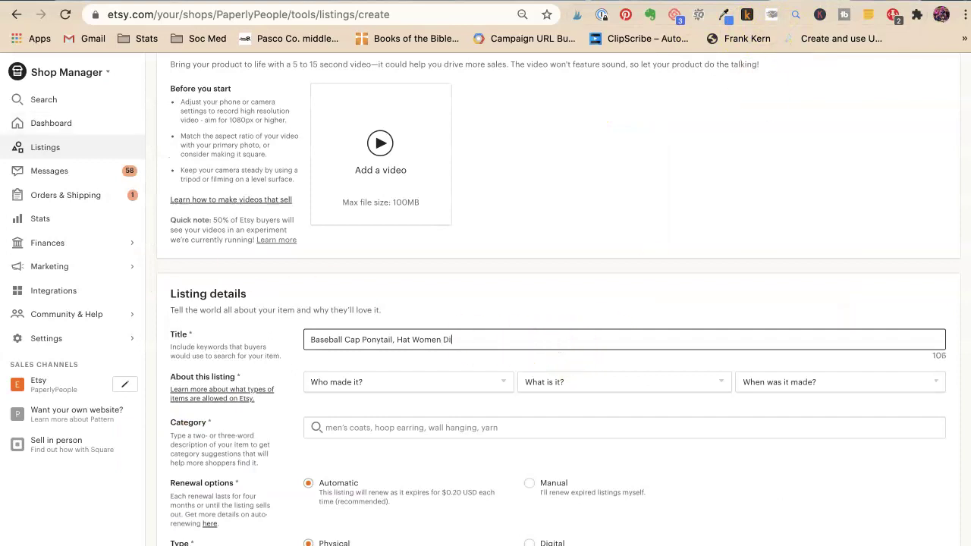
type("ress")
key("BackSpace")
key("BackSpace")
type("ssed Vintage")
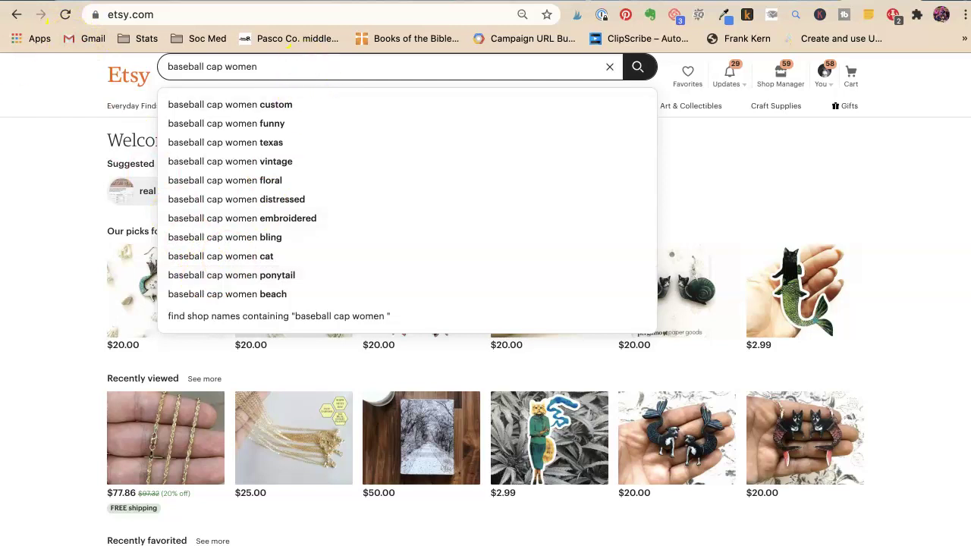
type("pon")
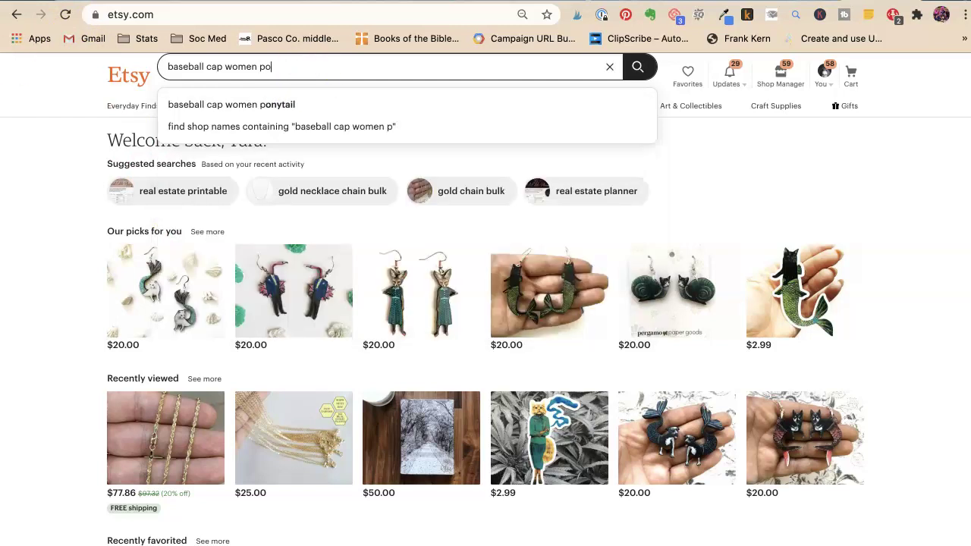
type("ytail, Hat")
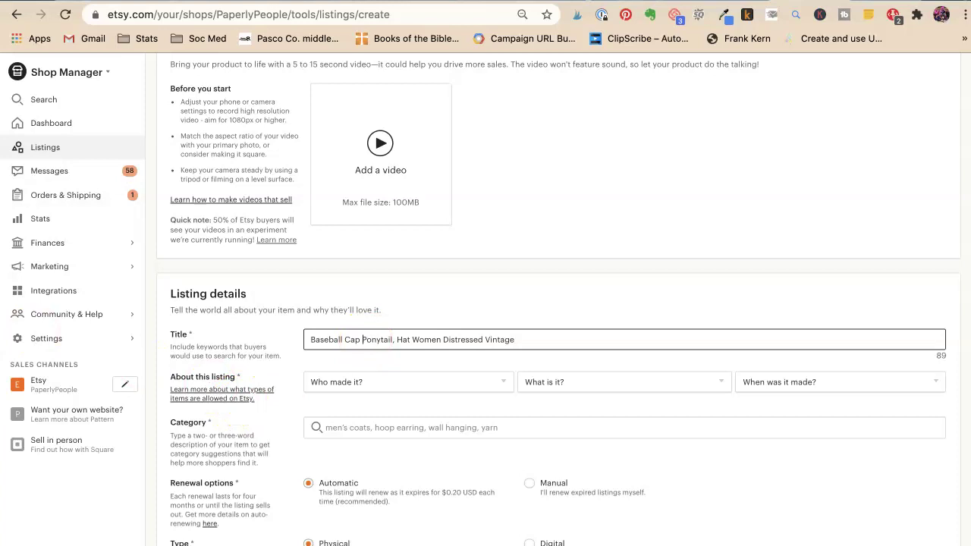
type("Women")
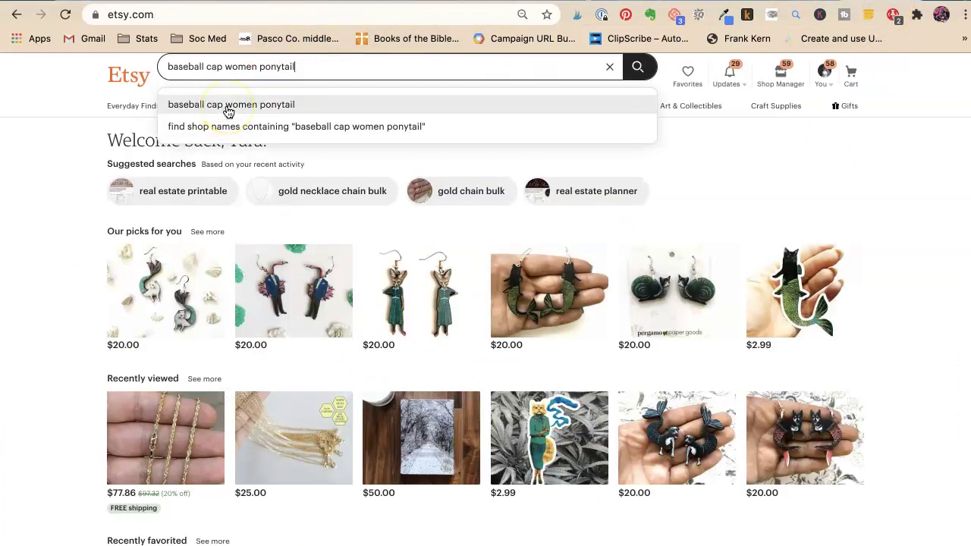
Run the 'baseball cap women ponytail' search and open the $8.50 unisex distressed criss-cross ponytail cap listing.
left_click(228, 106)
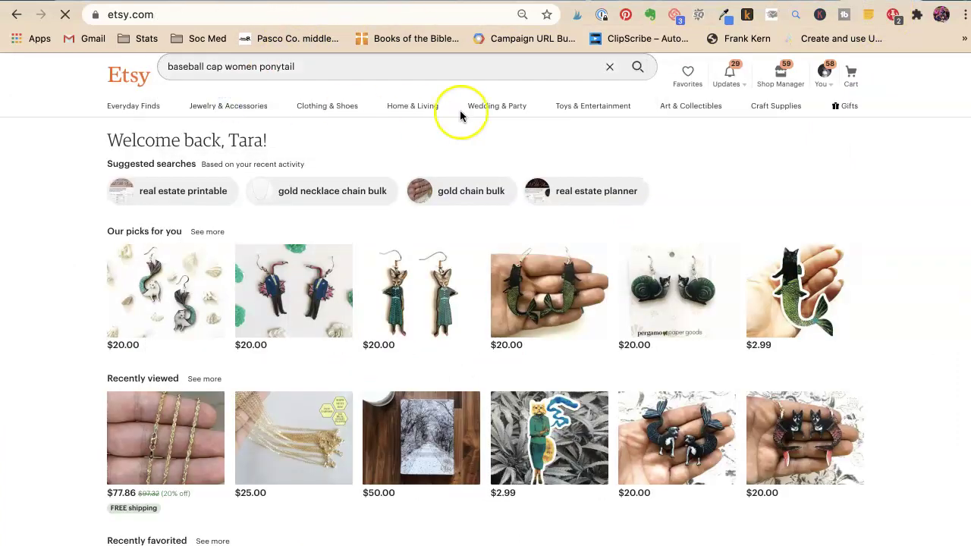
mouse_move(425, 121)
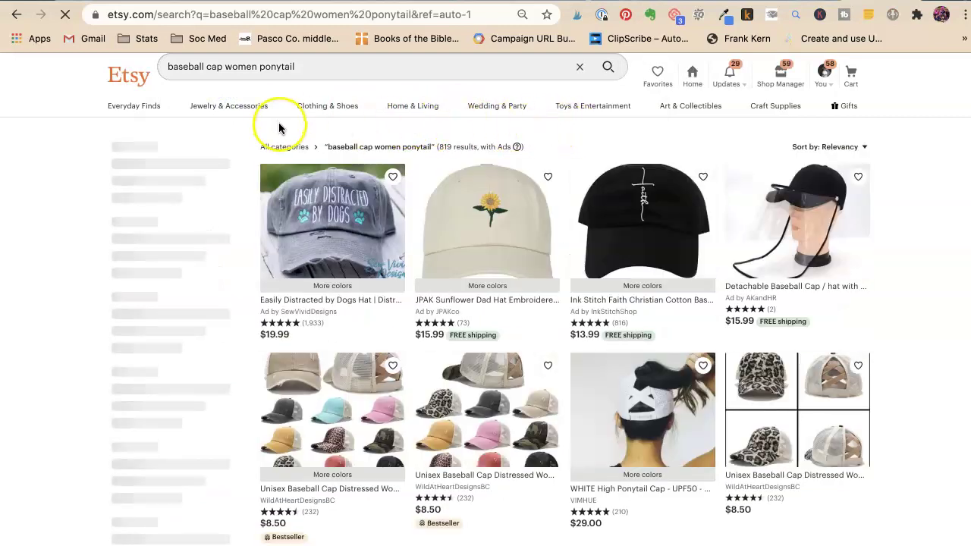
scroll(281, 129, "down", 1)
scroll(281, 129, "down", 5)
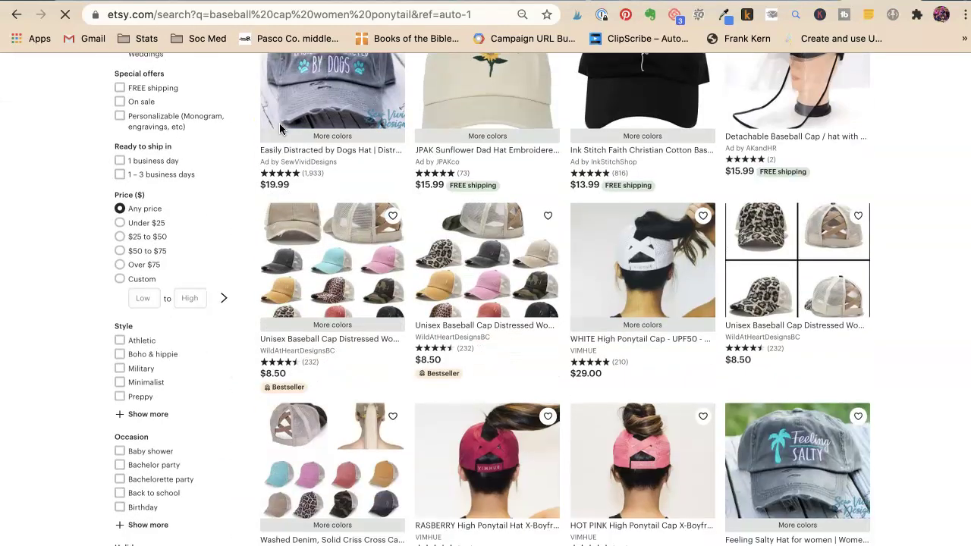
scroll(295, 186, "up", 3)
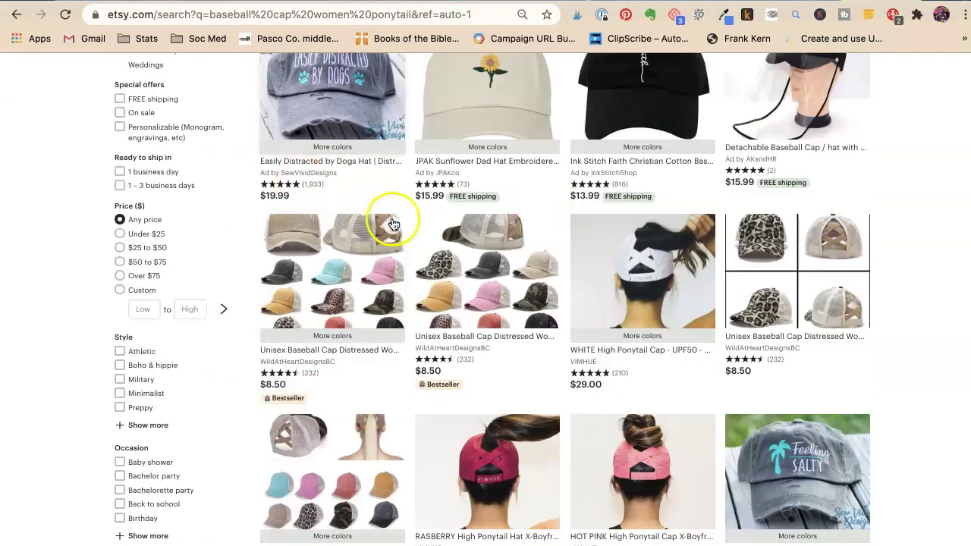
left_click(345, 244)
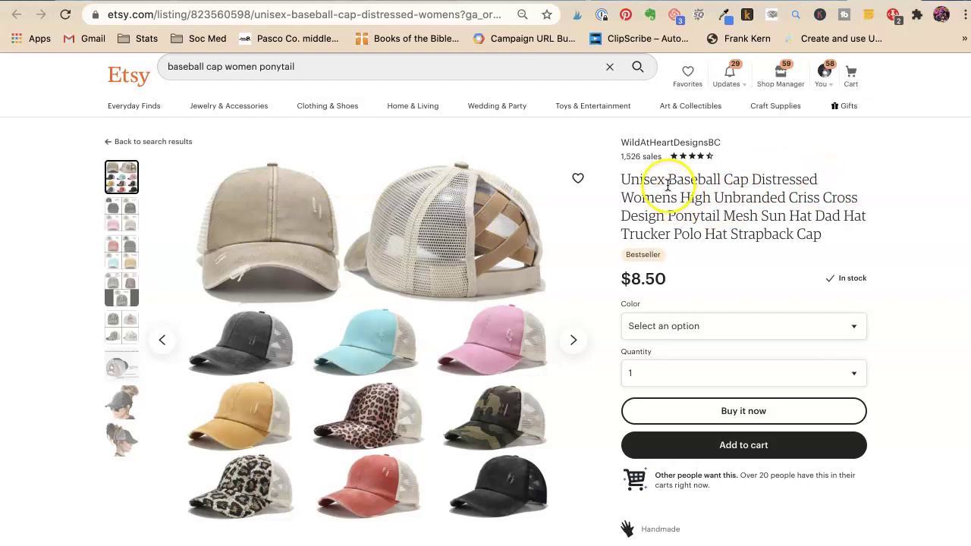
left_click_drag(657, 184, 601, 187)
left_click(629, 185)
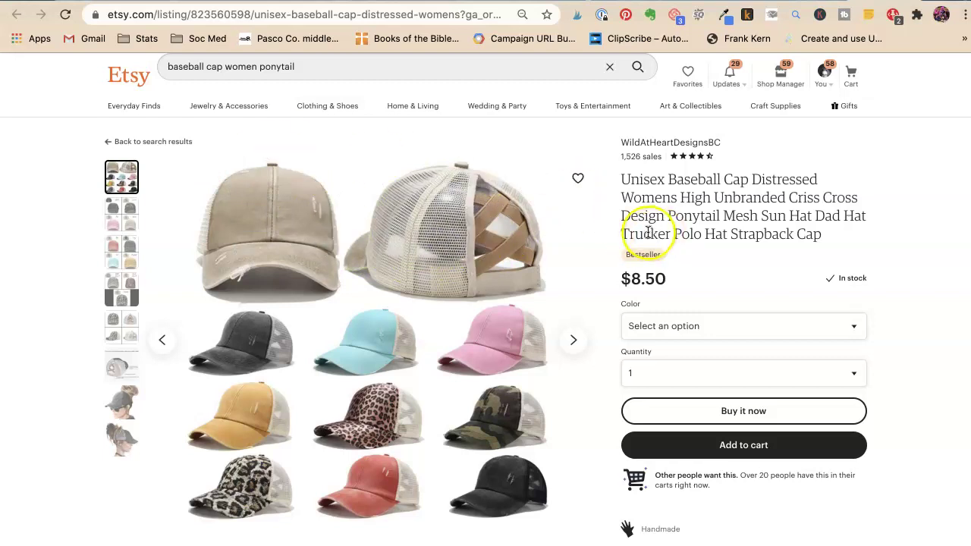
left_click(700, 199)
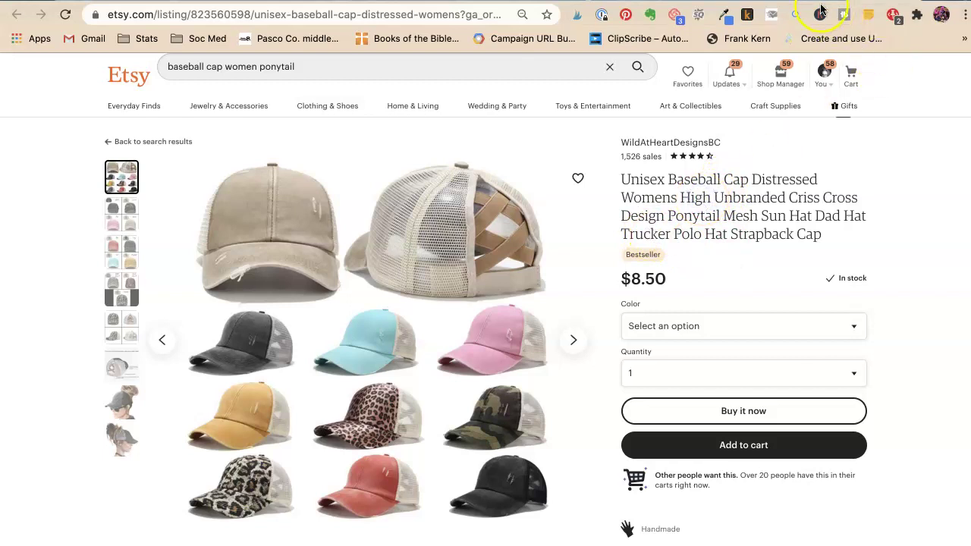
Insert 'High' before 'Women' in the draft listing Title.
key("super+bracketleft")
key("ctrl+Tab")
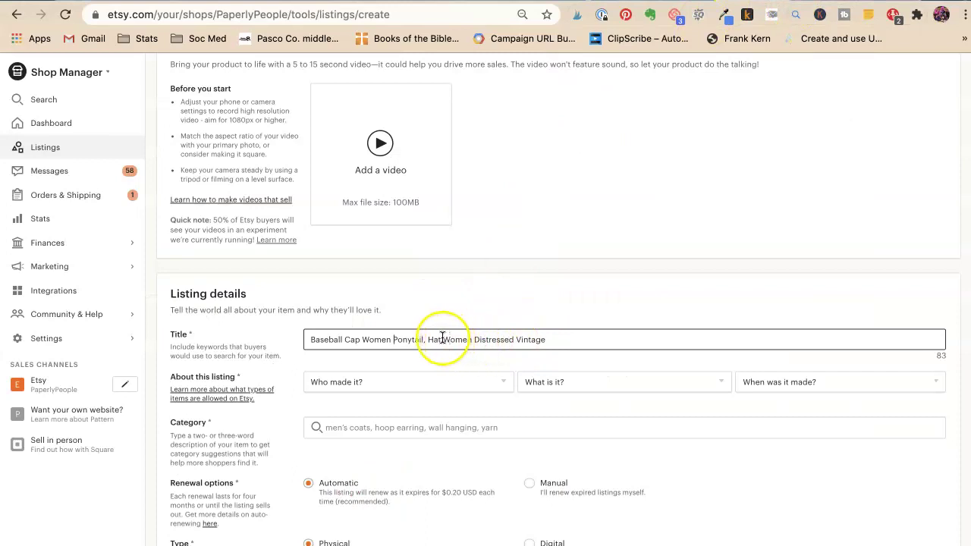
key("super+Left")
type("Hi")
key("BackSpace")
key("BackSpace")
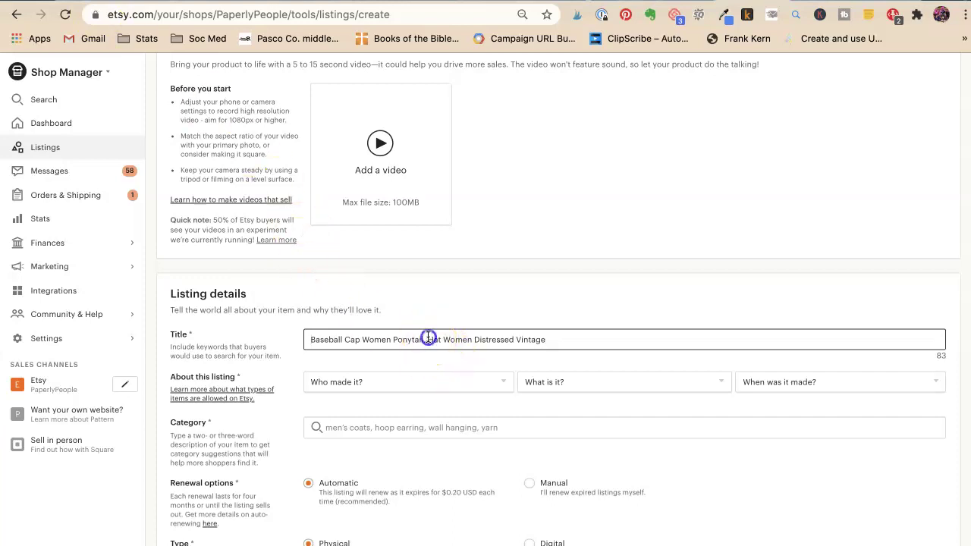
type("High")
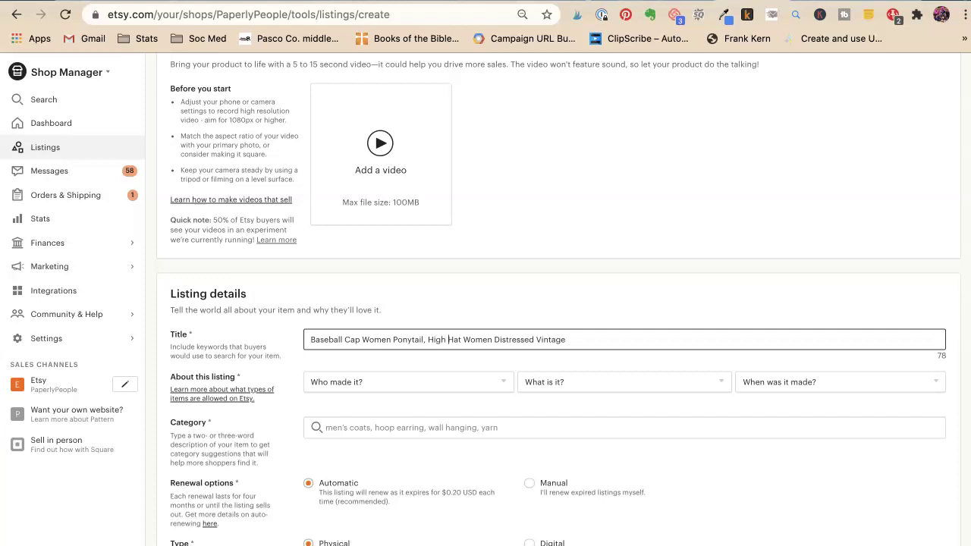
Move 'Hat' after 'Trucker' so the Title reads 'High Women Trucker Hat'.
key("ctrl+Tab")
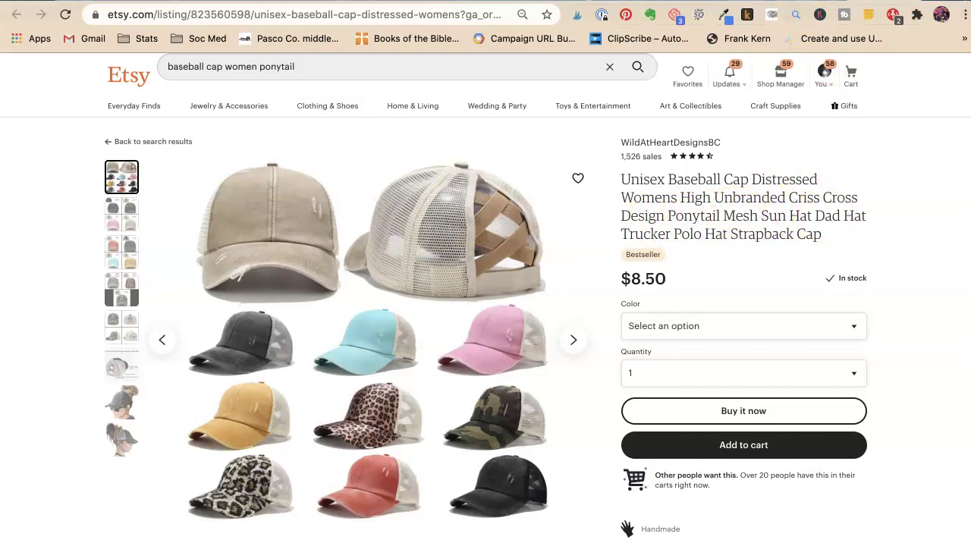
key("ctrl+Tab")
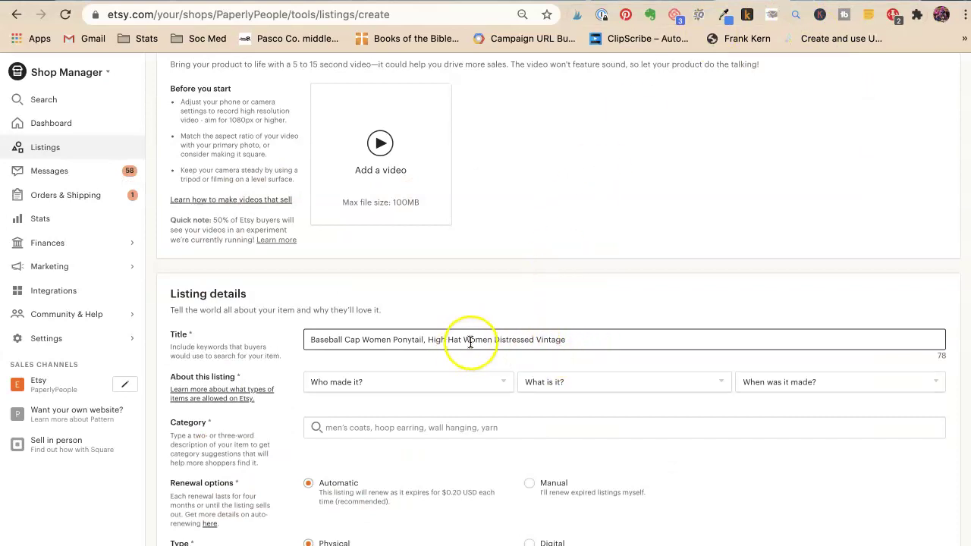
left_click(495, 339)
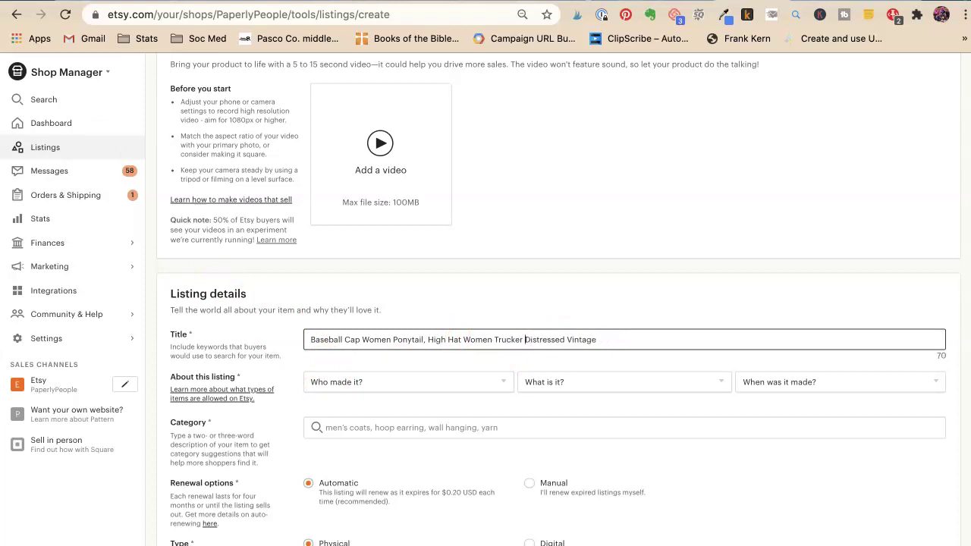
left_click(447, 339)
double_click(452, 339)
key("BackSpace")
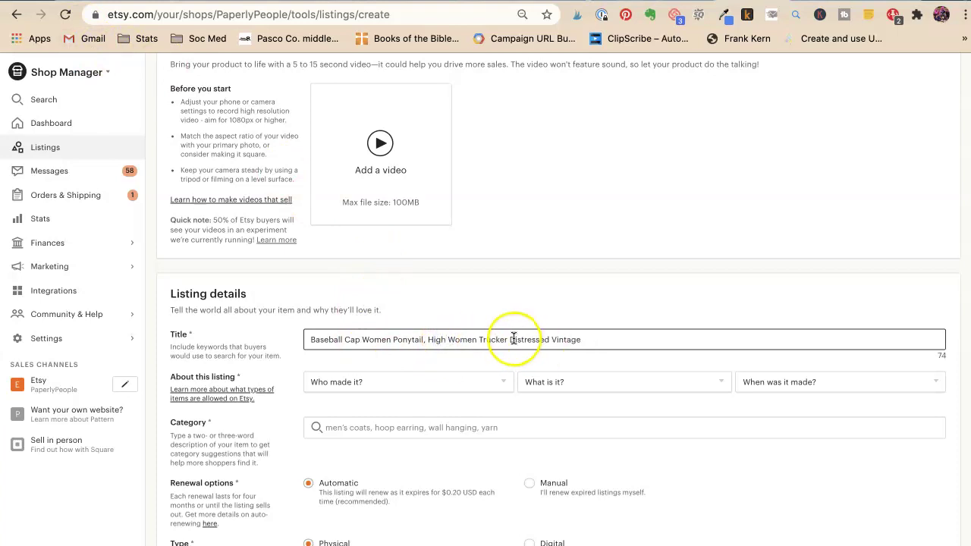
left_click(509, 339)
type("Hat")
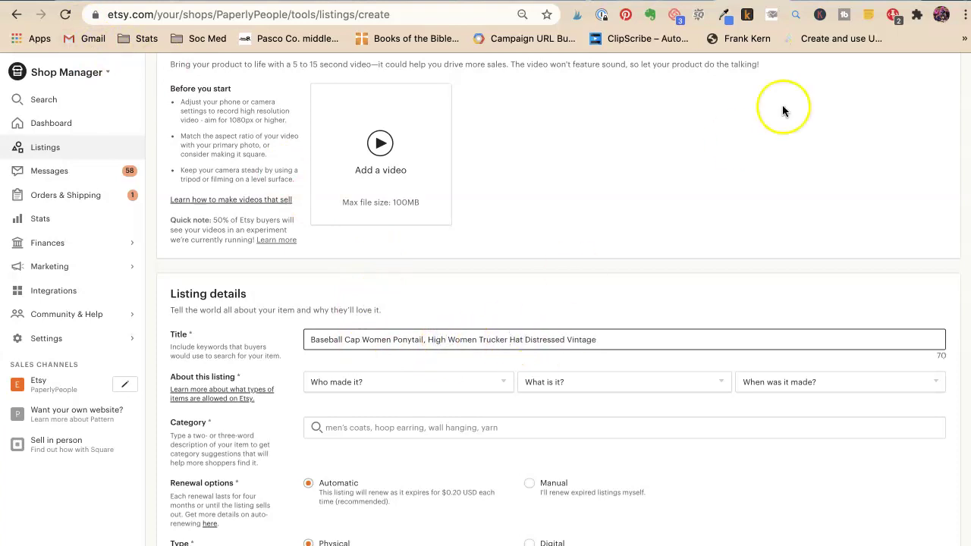
key("ctrl+Tab")
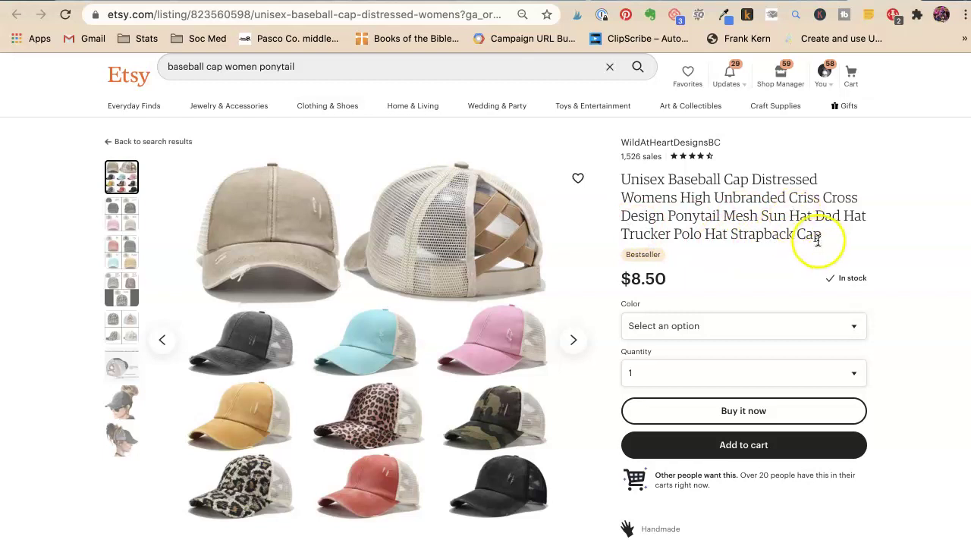
Insert 'Mesh Strapback Cap,' before 'Distressed' in the Title, checking the competitor's spelling of Strapback.
left_click_drag(829, 239, 749, 235)
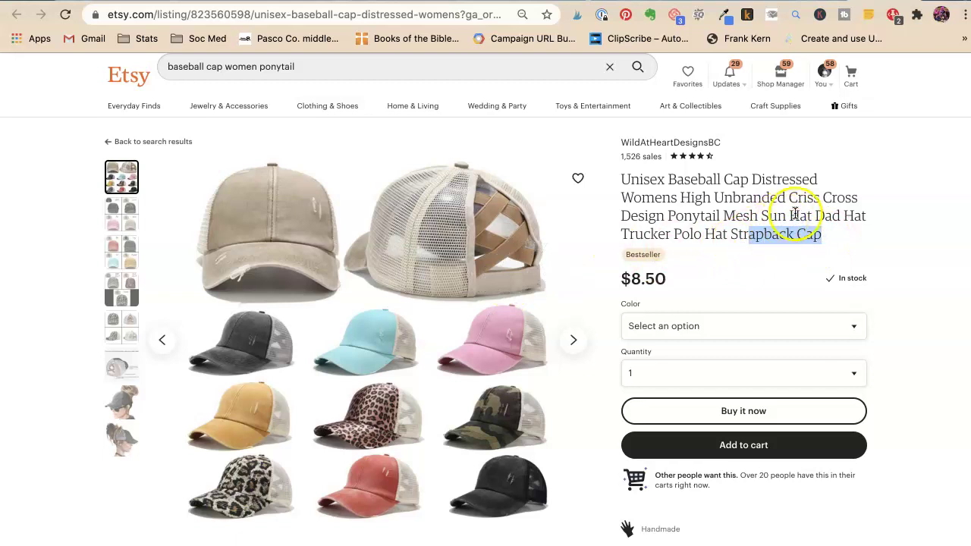
left_click_drag(727, 237, 784, 238)
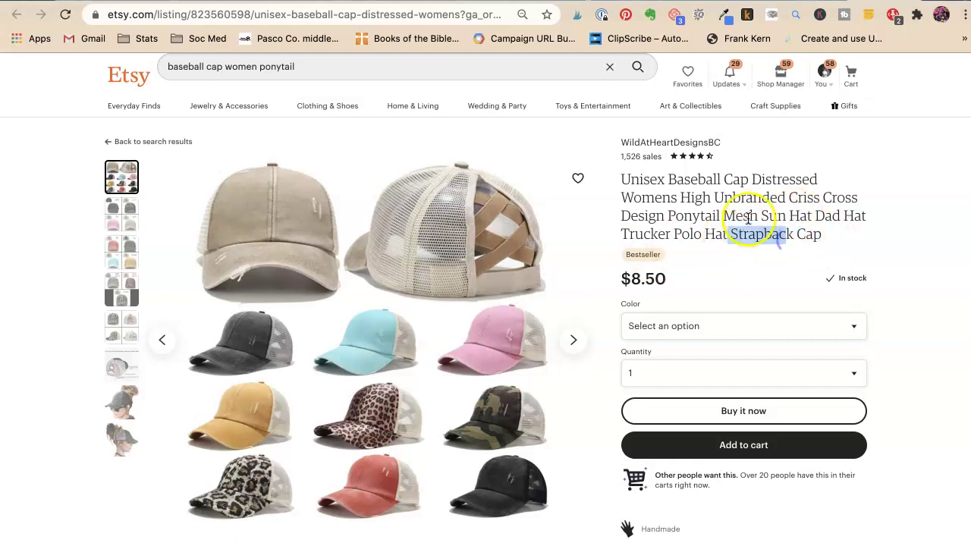
key("ctrl+Tab")
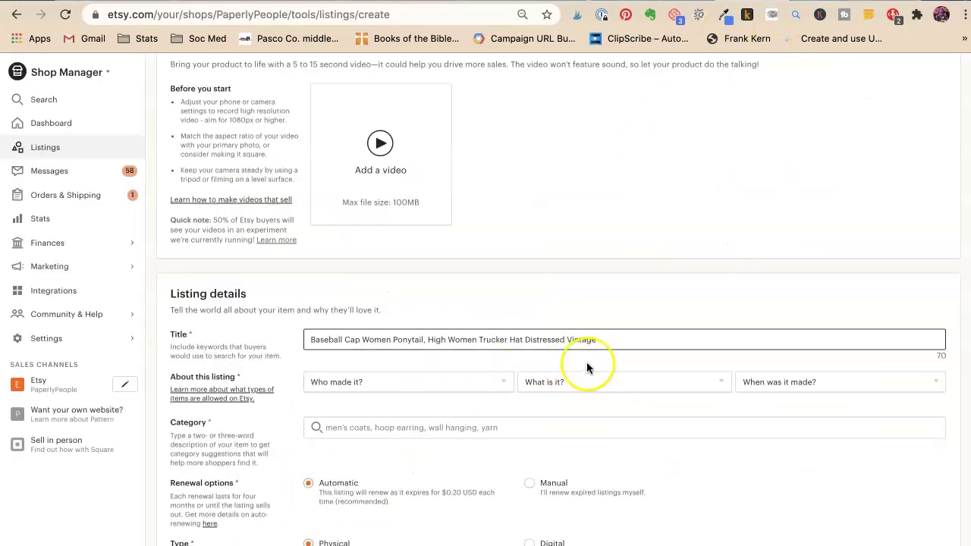
left_click(619, 336)
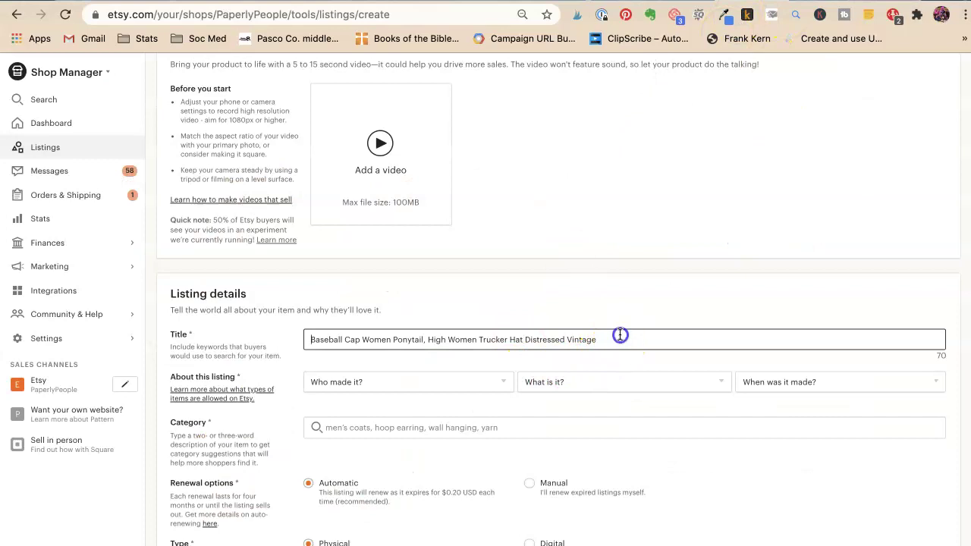
left_click(524, 339)
type("Ms")
type("esh")
type(" Strapback Cap,")
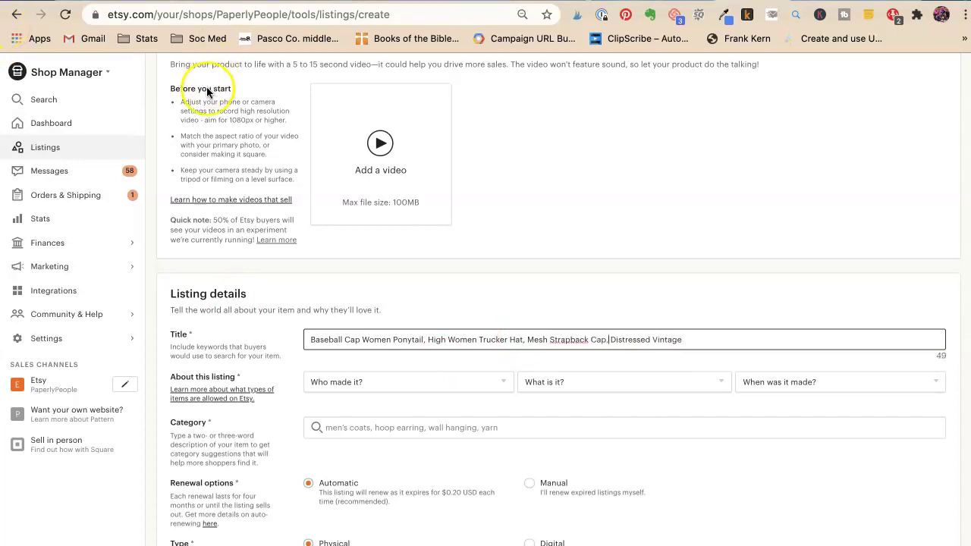
left_click(568, 334)
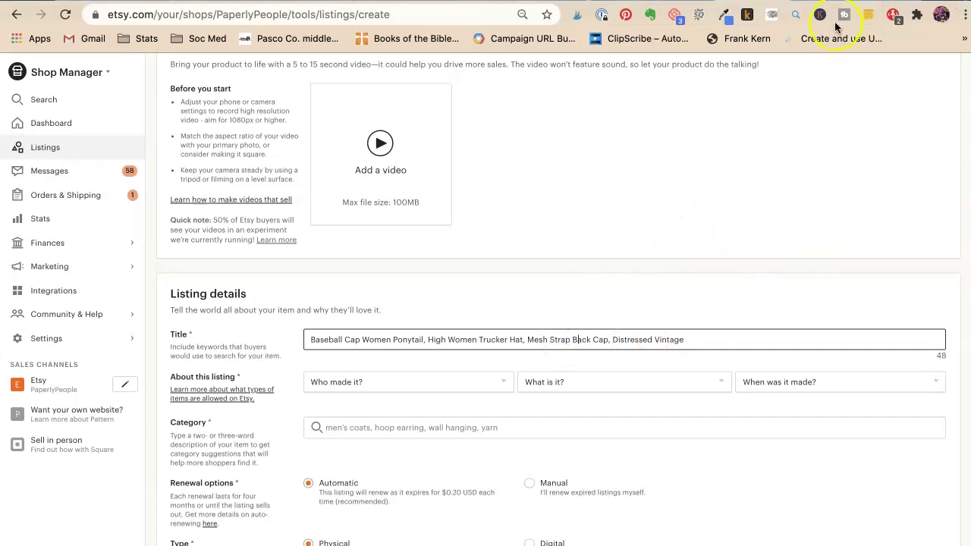
key("ctrl+Tab")
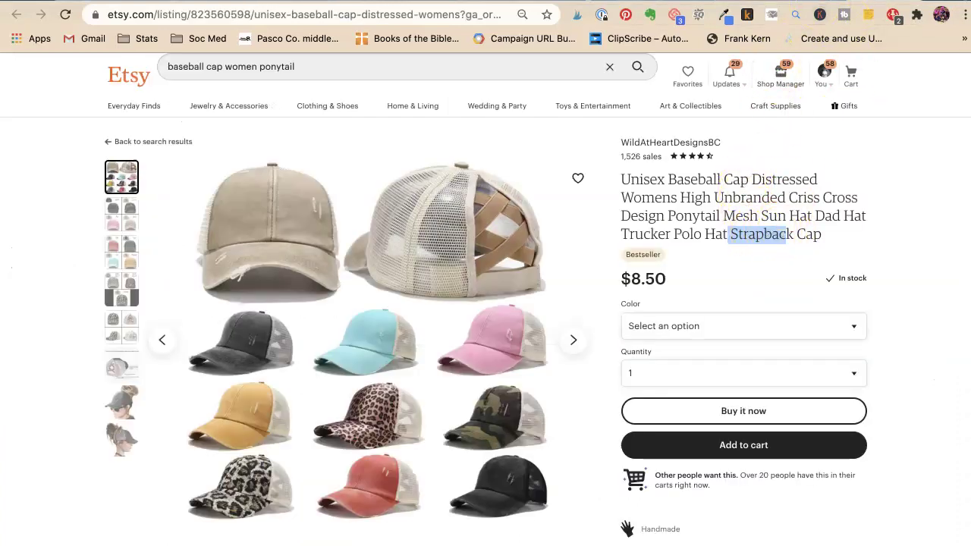
key("ctrl+shift+Tab")
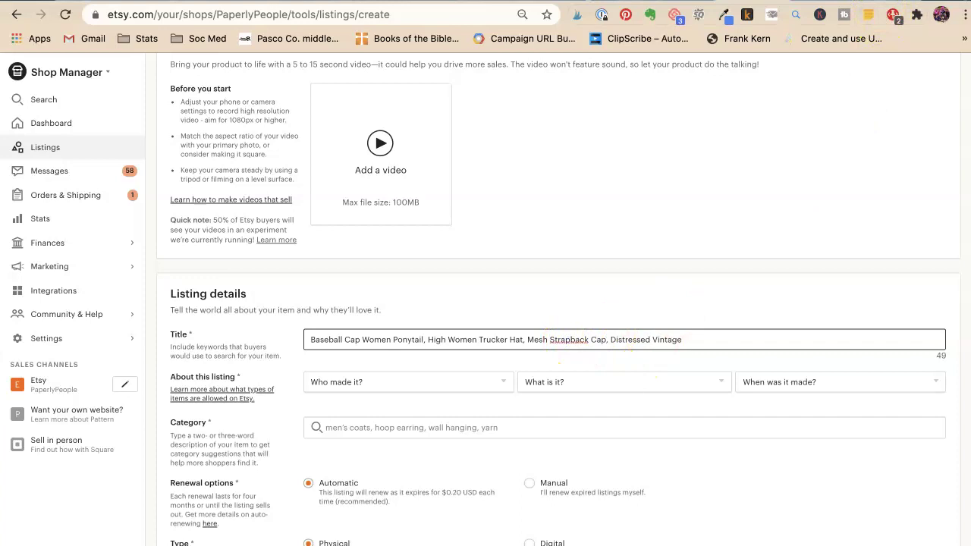
Run a Google search for 'strapback' in a new browser tab.
key("ctrl+t")
type("scra")
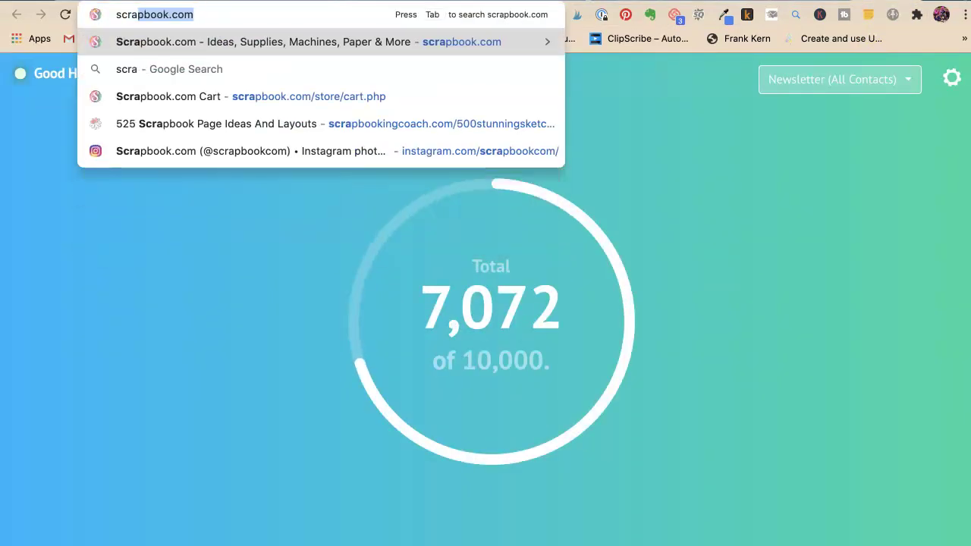
key("BackSpace")
key("BackSpace")
key("BackSpace")
type("trap")
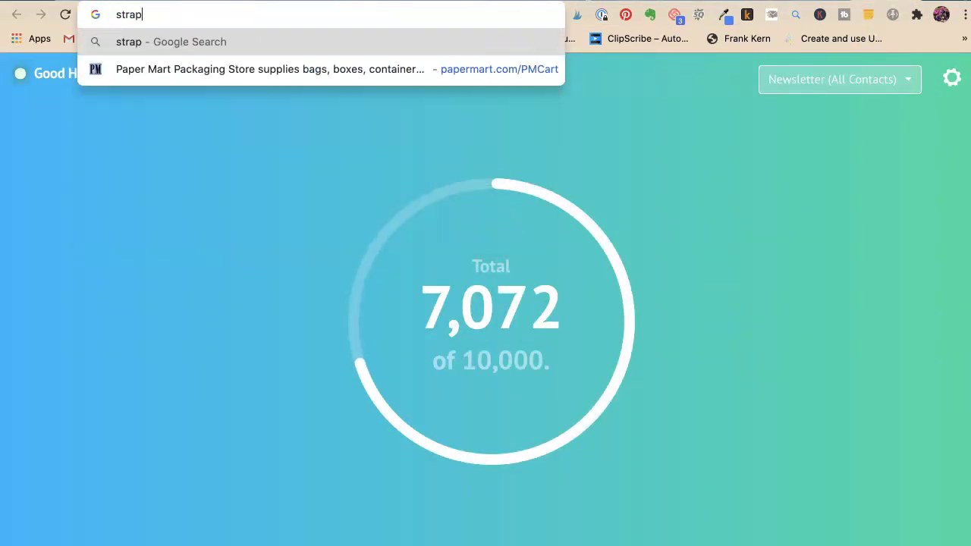
type("back")
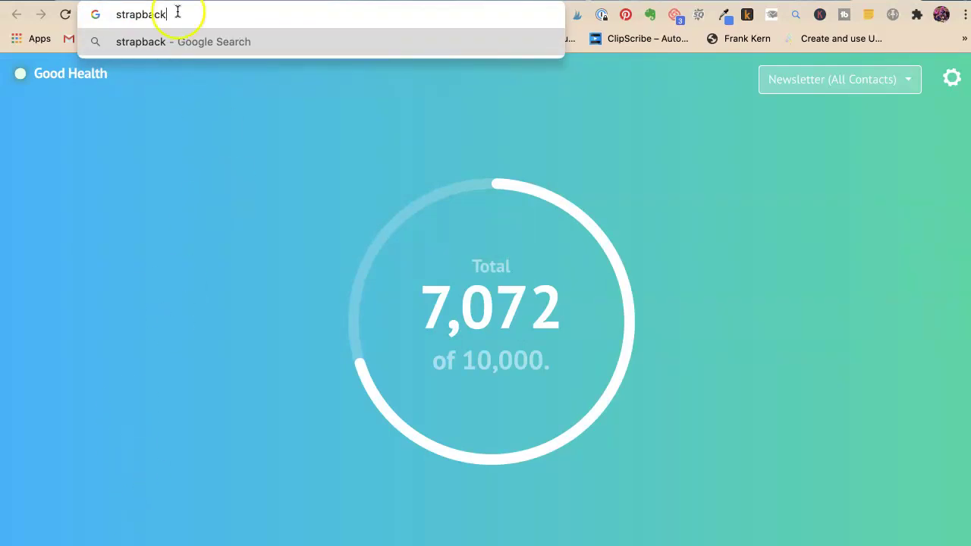
key("Return")
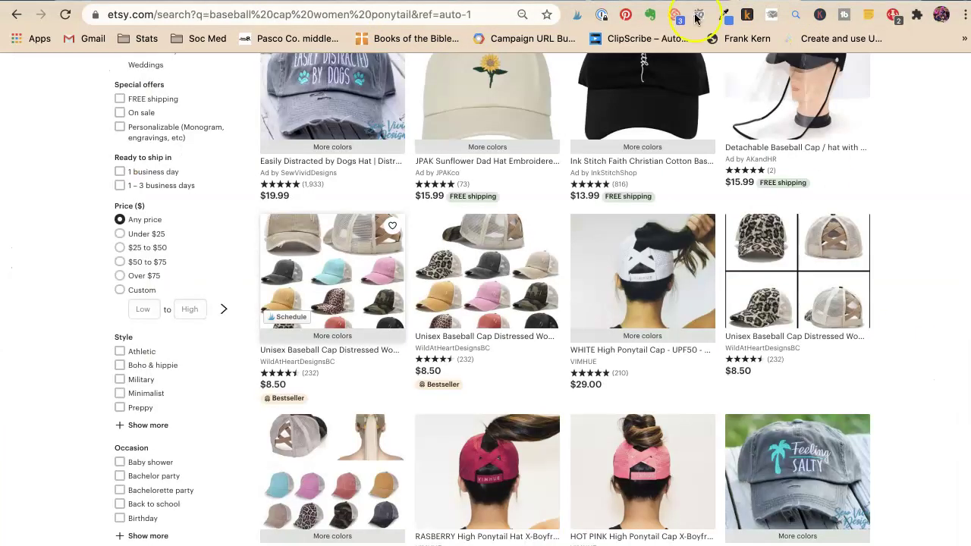
Replace the Etsy search query with 'woman hat'.
scroll(171, 152, "up", 3)
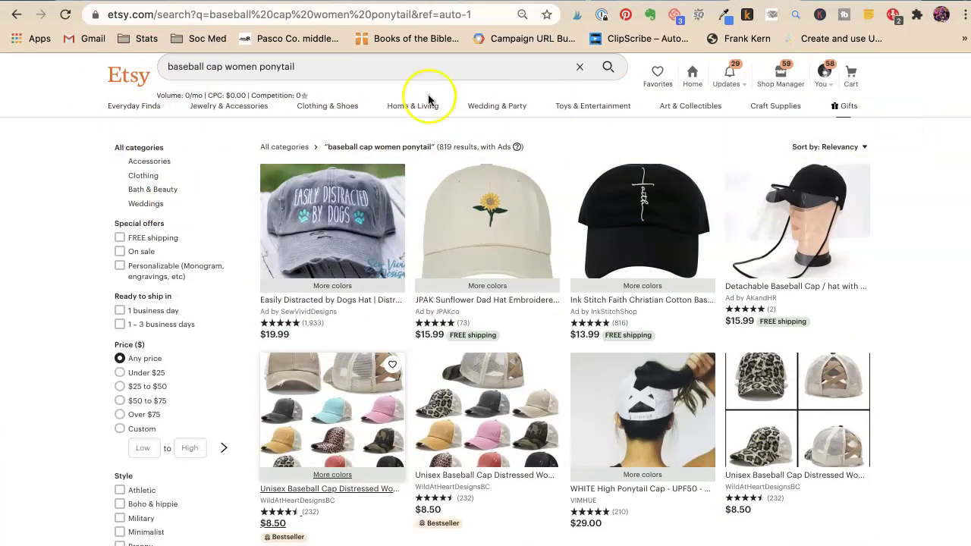
triple_click(184, 66)
type("woma")
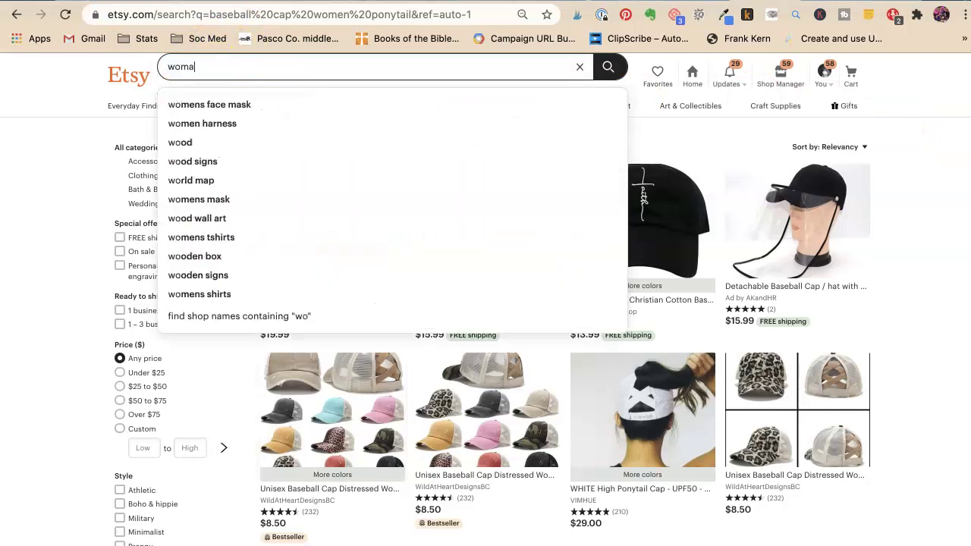
type("n hat")
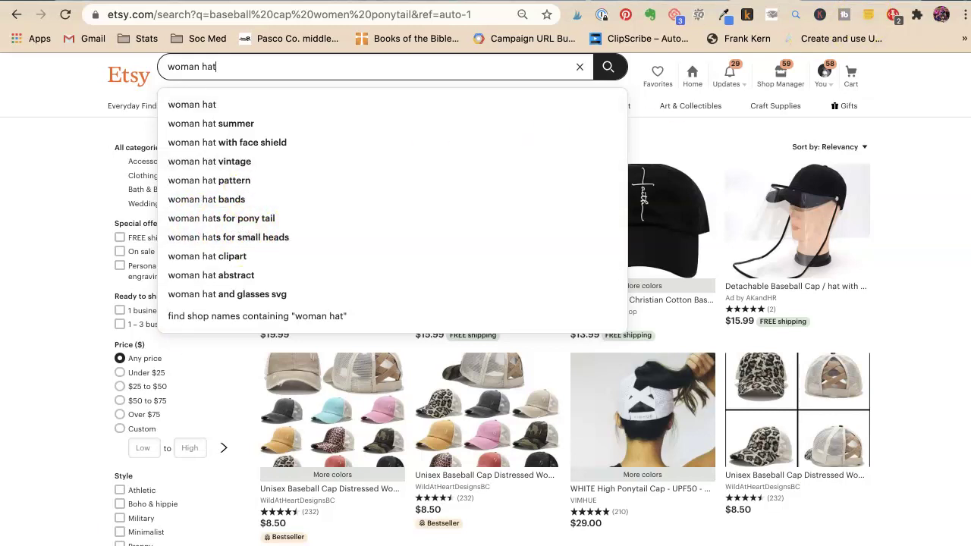
Type 'Womens Hats for Ponytail,' before 'High' in the listing Title.
left_click(728, 0)
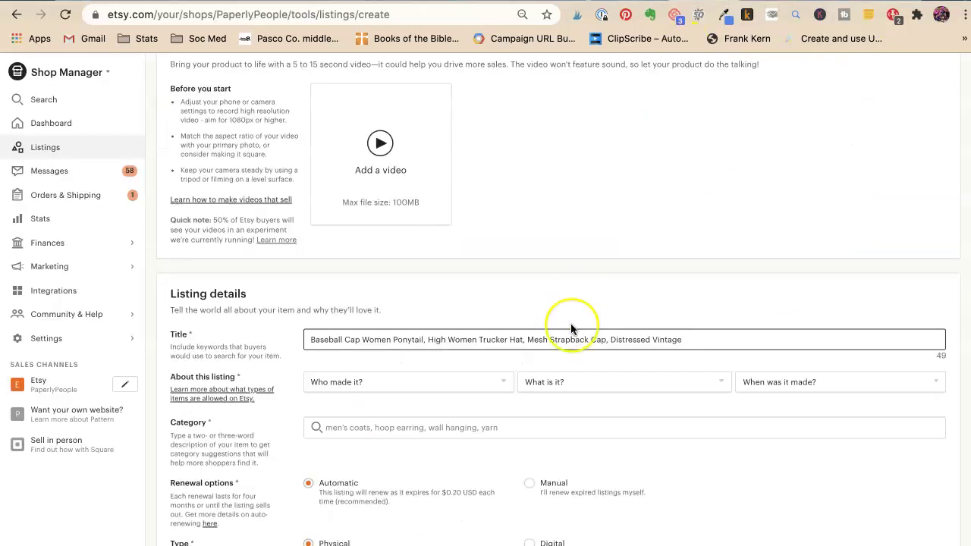
left_click(427, 339)
type("Wome")
type("ns Hats f")
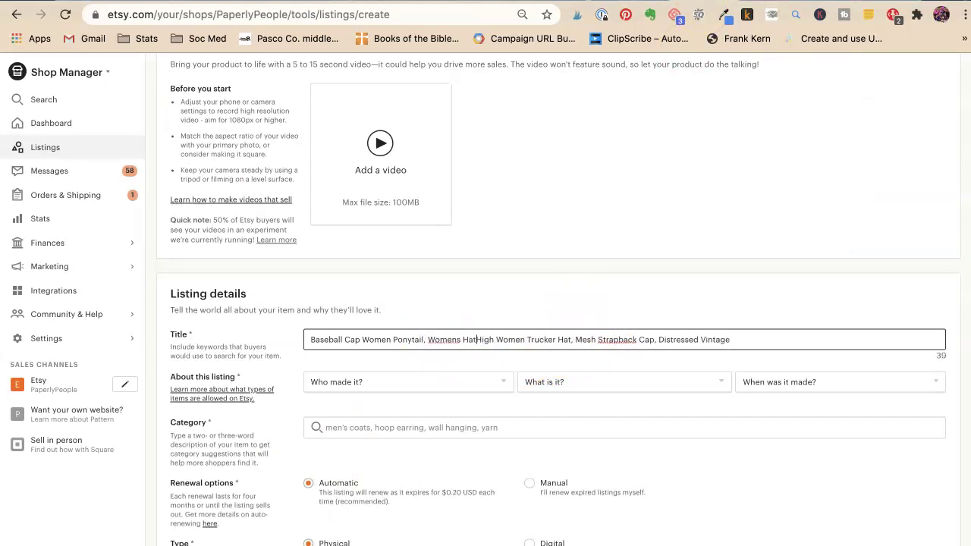
type("or Ph")
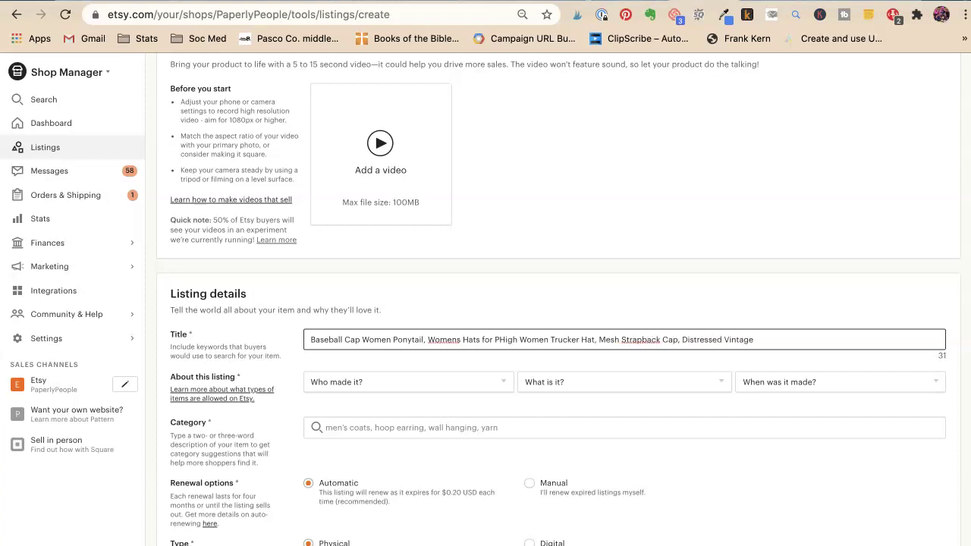
type("onyt")
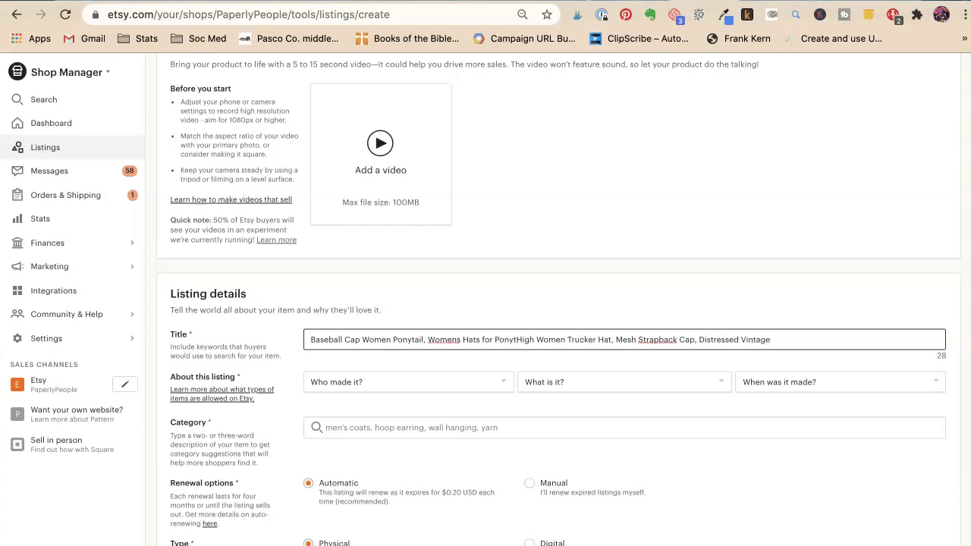
type("ail,")
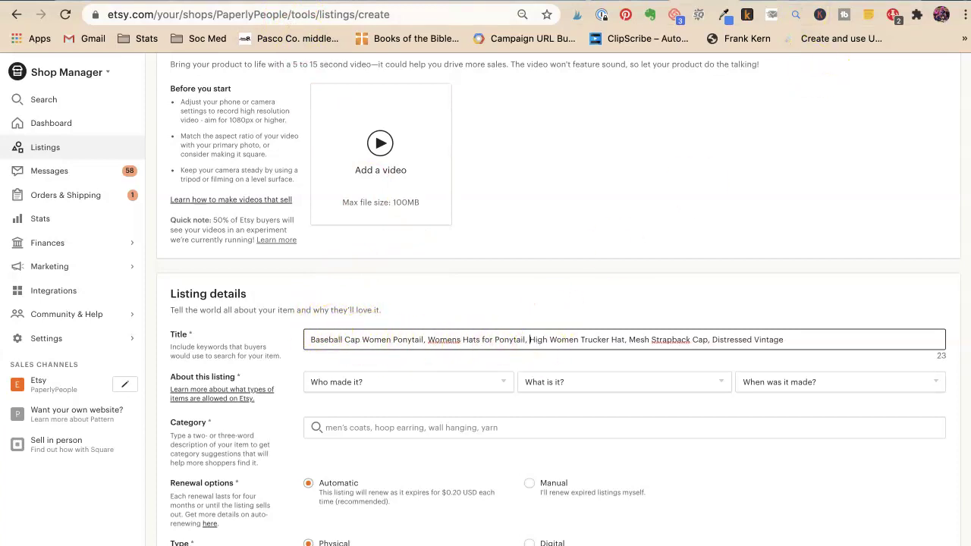
Search Etsy for 'woman hats for pony tail' and browse the results.
key("ctrl+Tab")
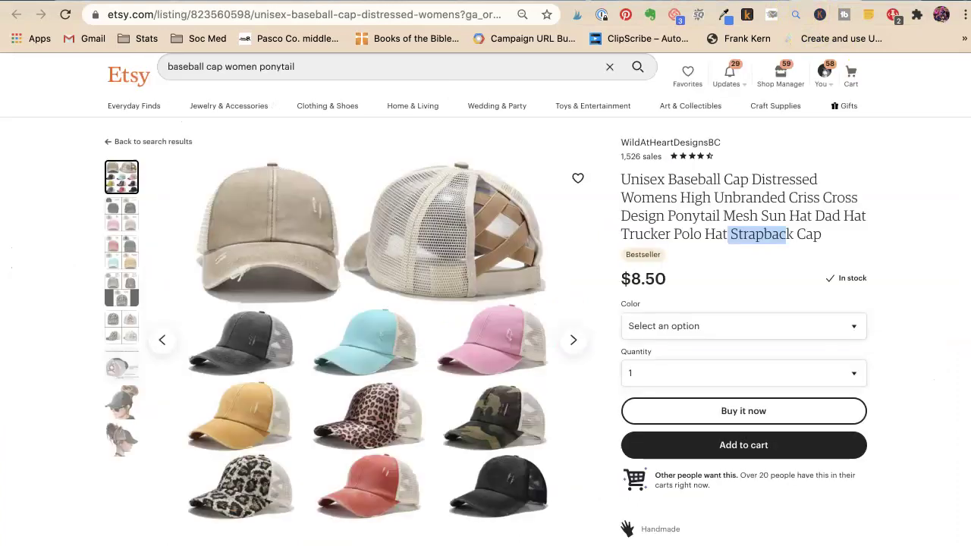
key("ctrl+Tab")
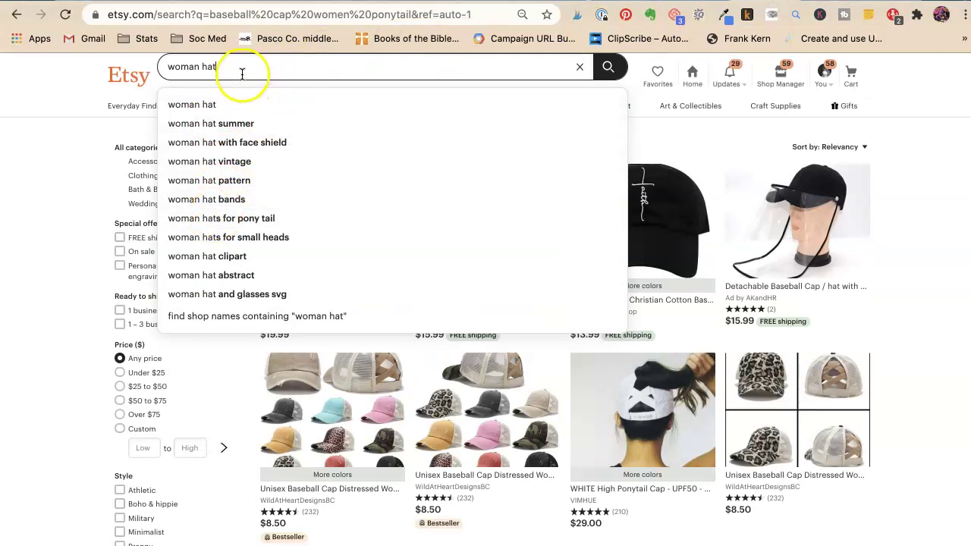
type("s for pony tail")
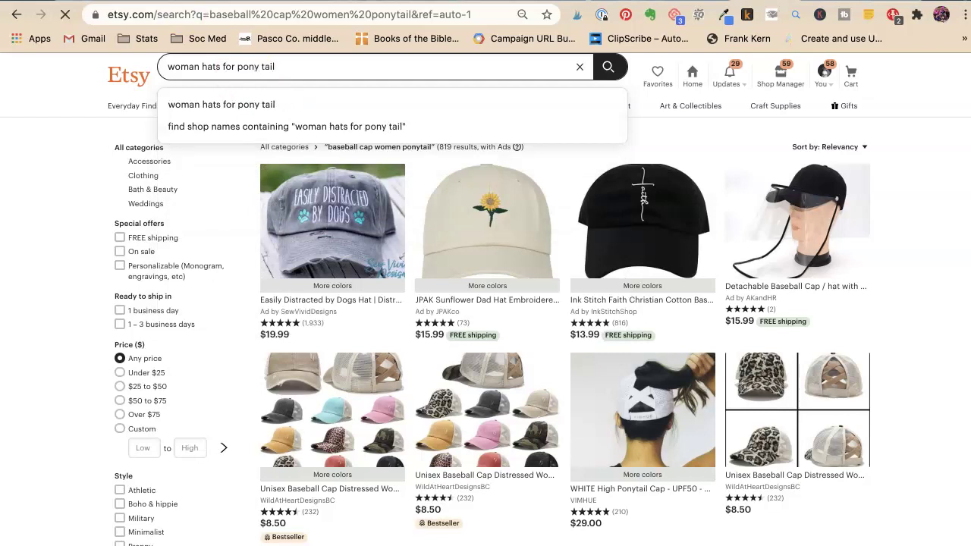
key("Return")
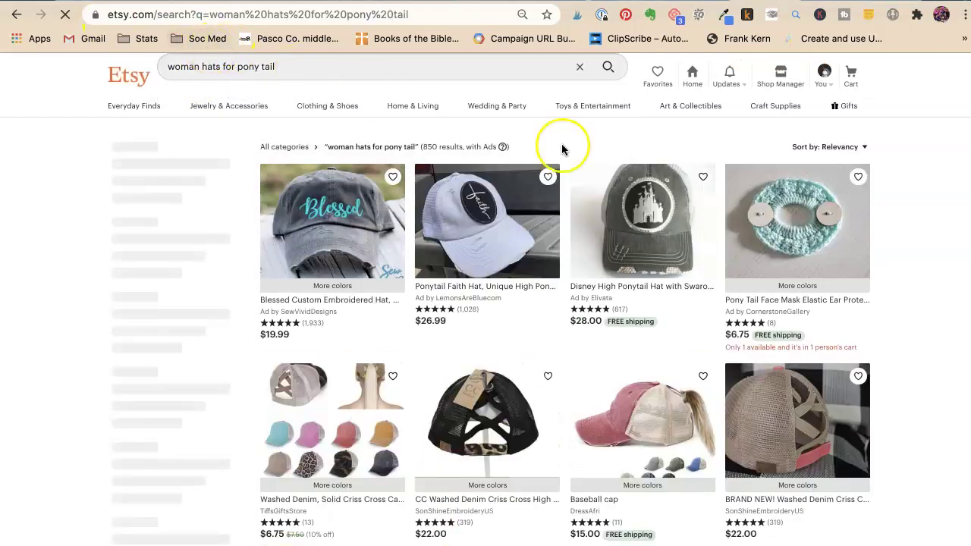
scroll(304, 199, "down", 1)
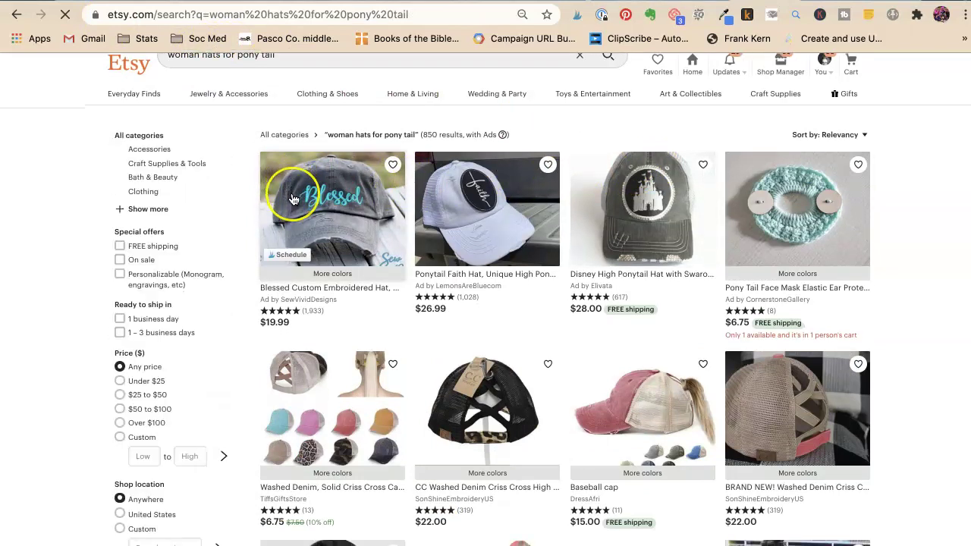
scroll(295, 199, "down", 2)
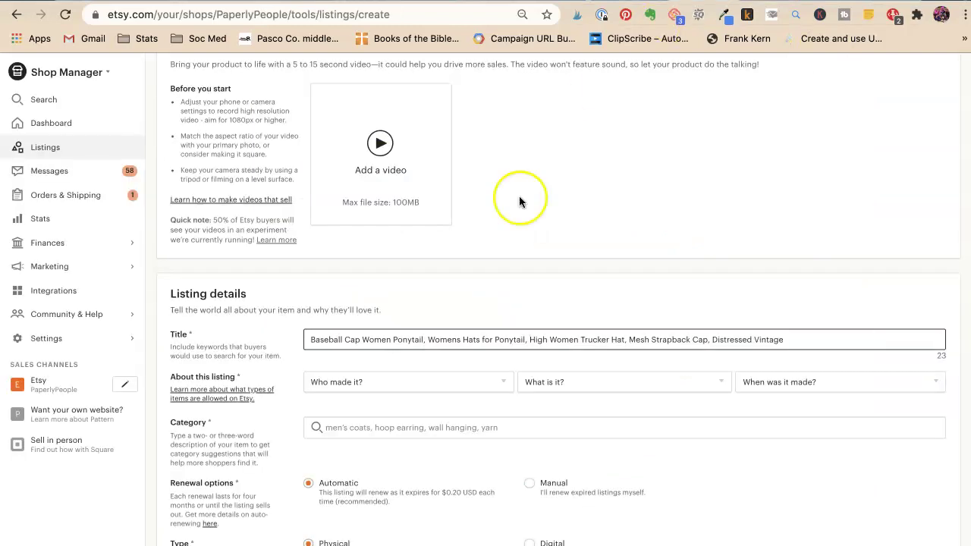
Change 'Ponytail' to 'Pony Tail' in the title's second phrase, then return to the 'woman hats for pony tail' results.
left_click(511, 339)
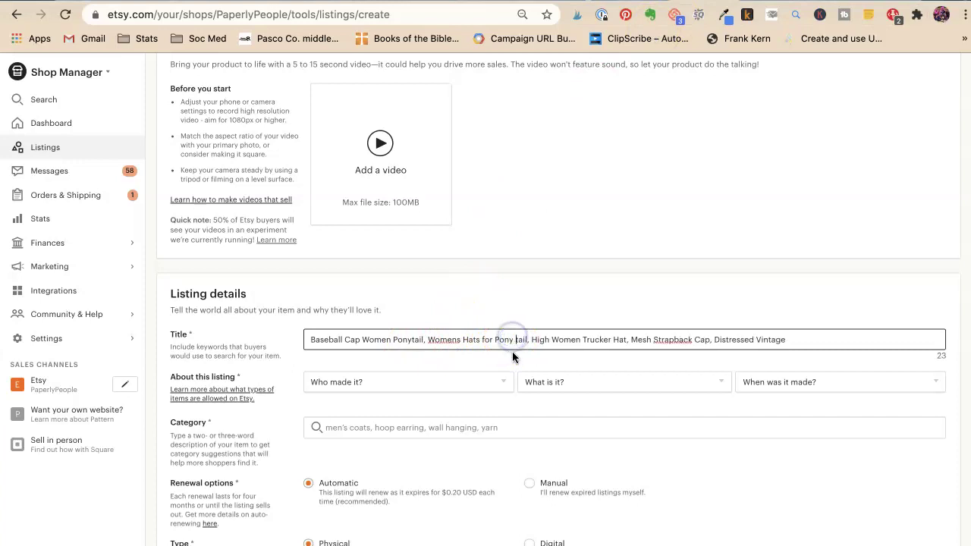
left_click(516, 339)
key("BackSpace")
type("T")
left_click(458, 341)
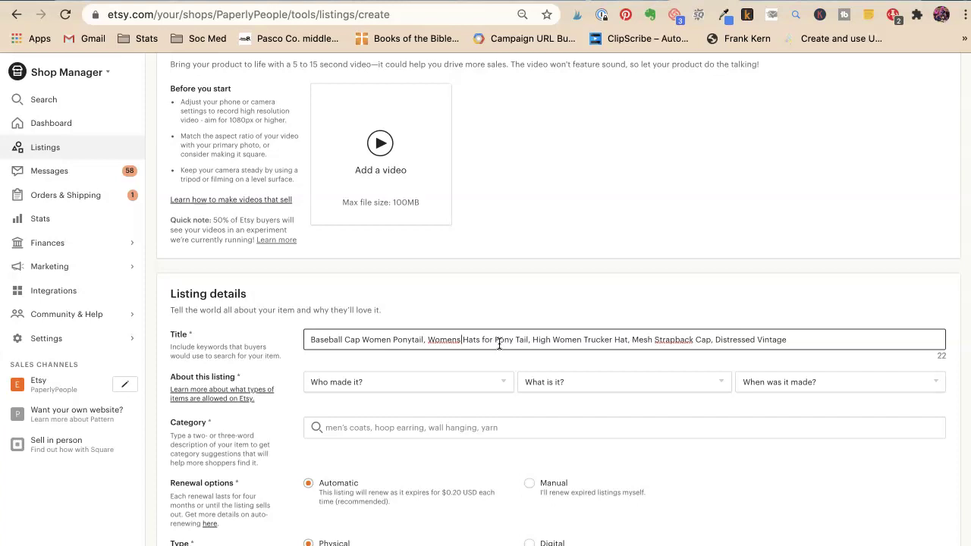
left_click(497, 347)
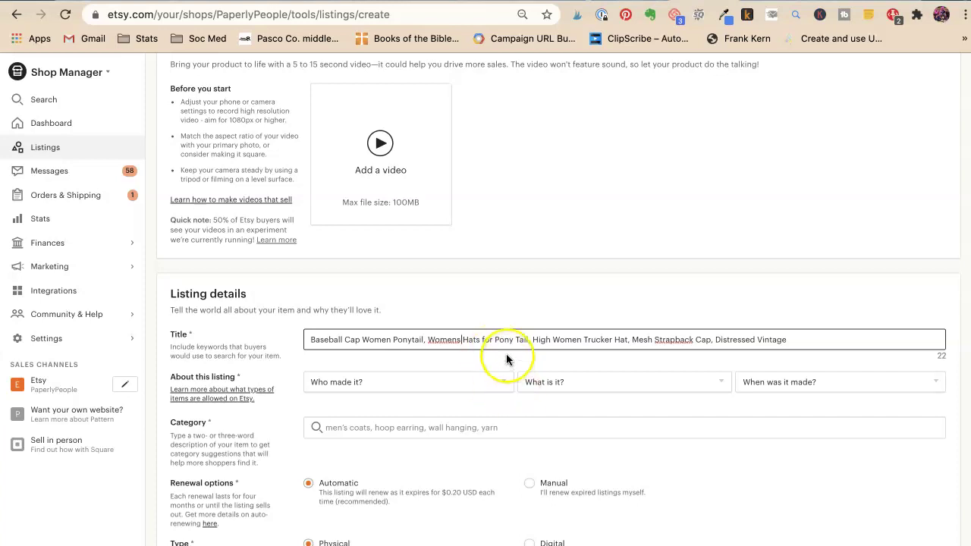
left_click(311, 341)
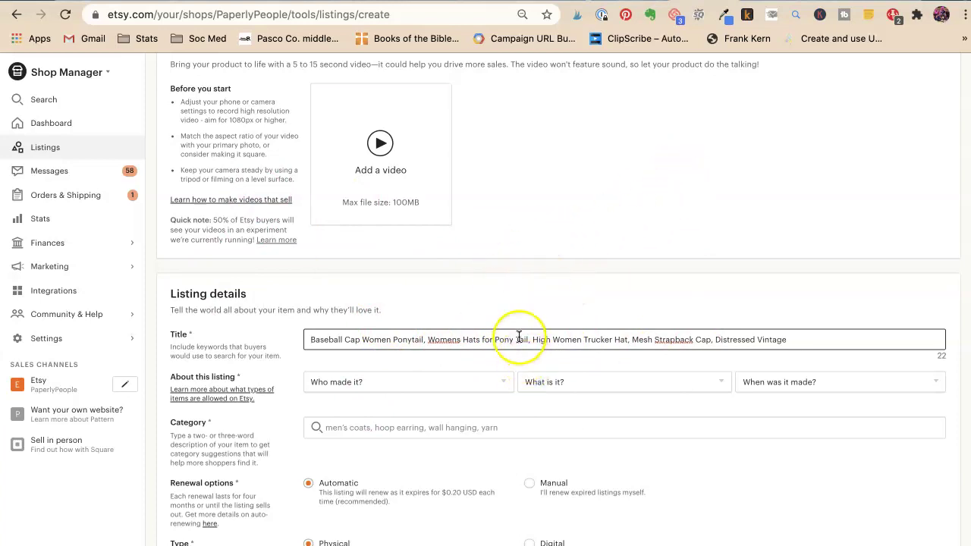
key("ctrl+Tab")
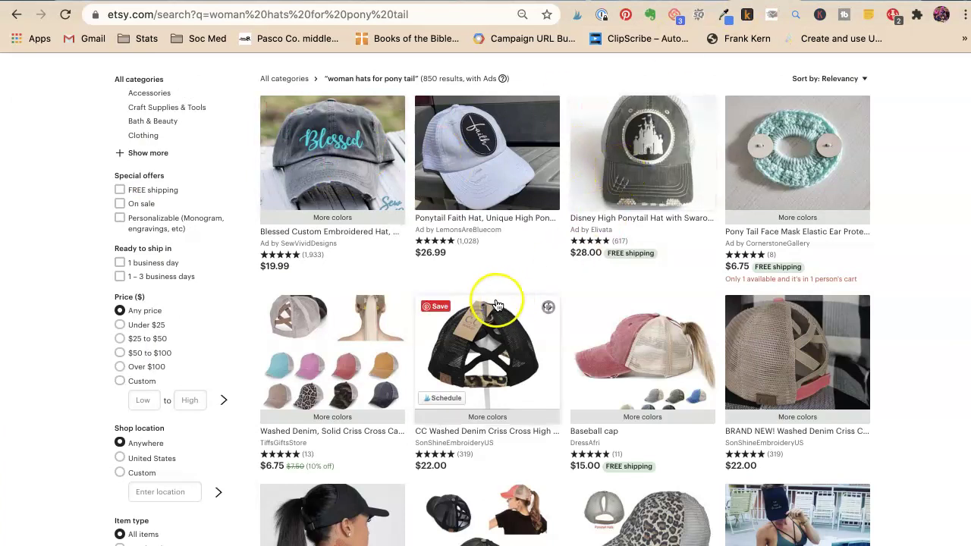
Append 'Criss Cross' to the end of the listing title.
scroll(529, 338, "down", 1)
scroll(530, 339, "down", 3)
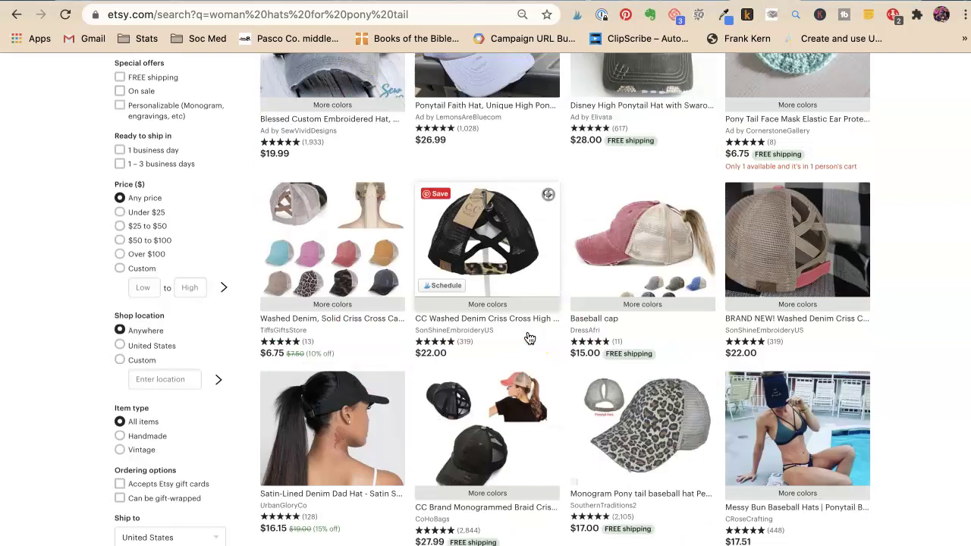
left_click(447, 298)
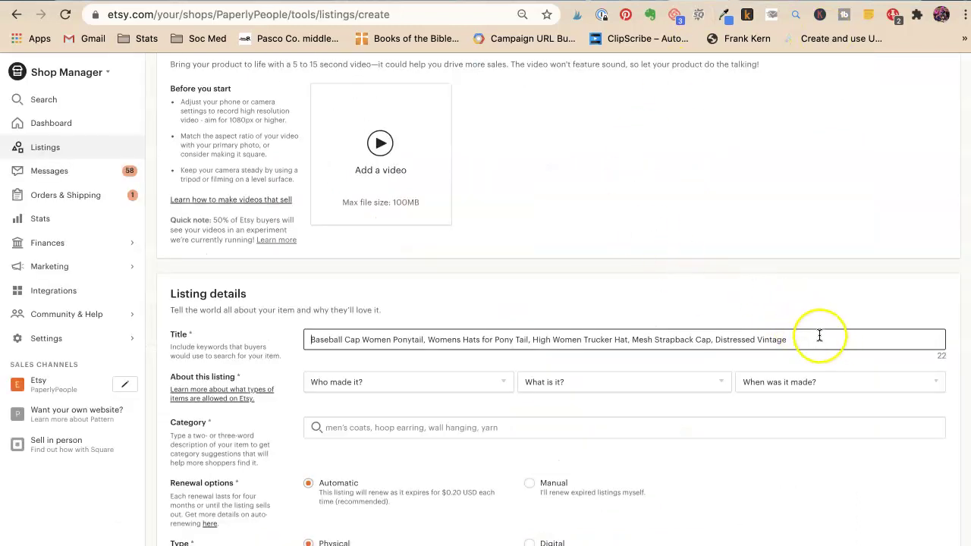
left_click(818, 334)
type("c")
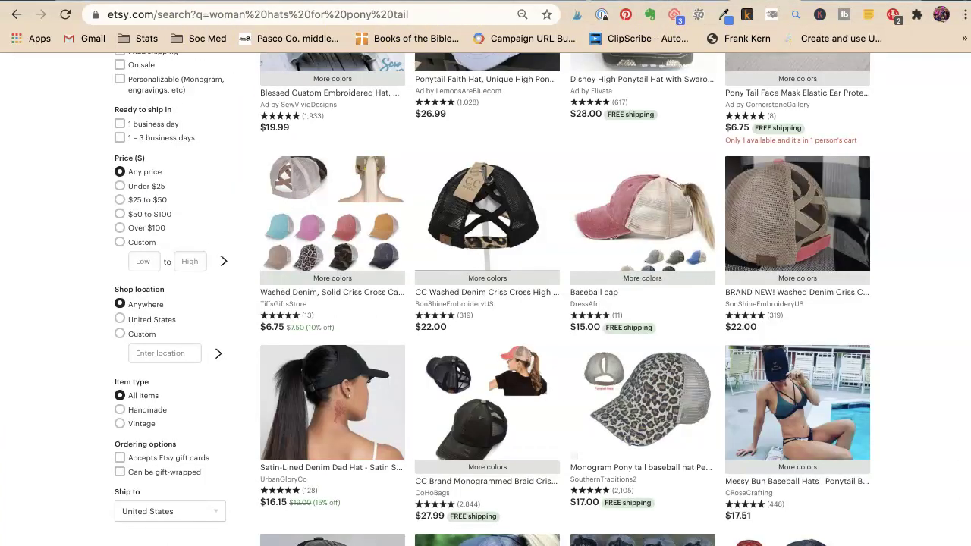
Insert 'Messy Bun' before 'Mesh Strapback Cap' in the title.
scroll(548, 220, "down", 1)
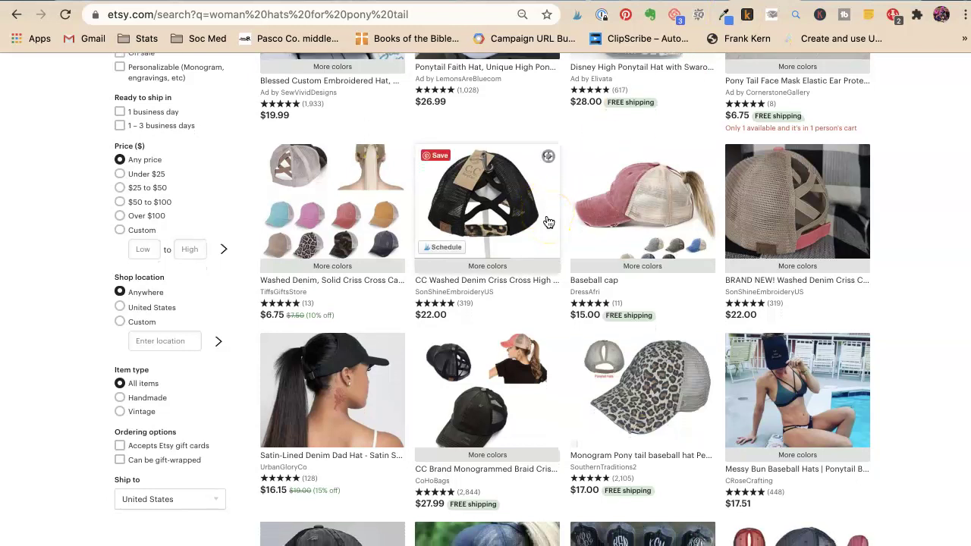
scroll(549, 222, "down", 3)
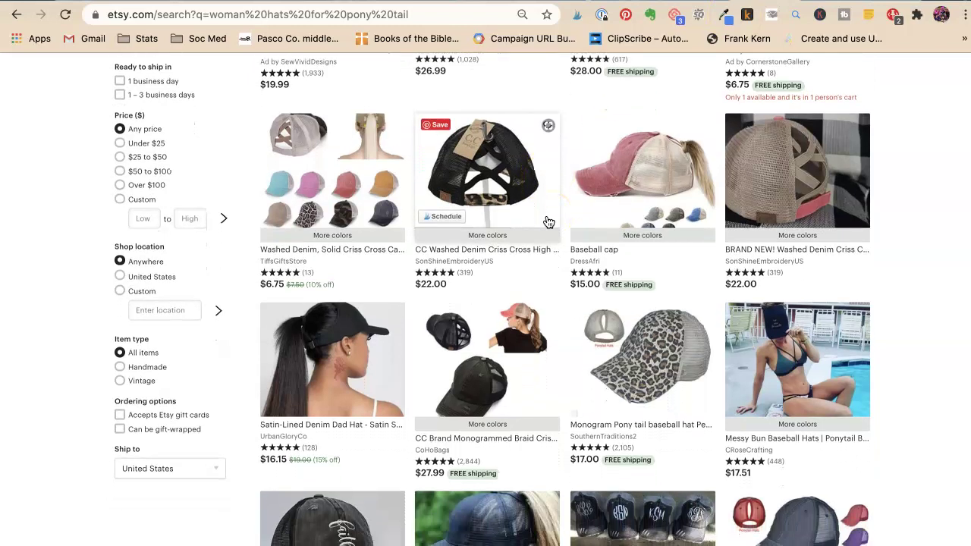
scroll(549, 221, "down", 5)
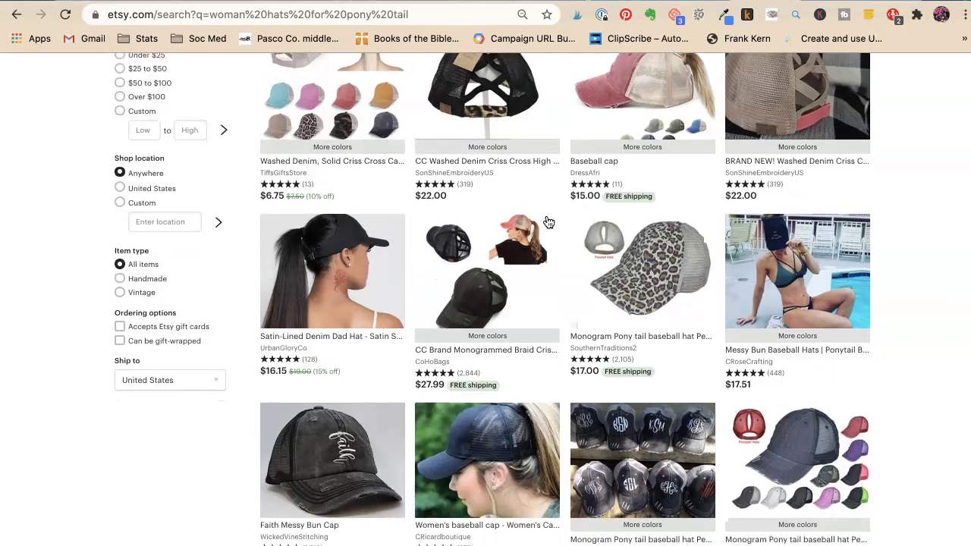
scroll(549, 221, "down", 4)
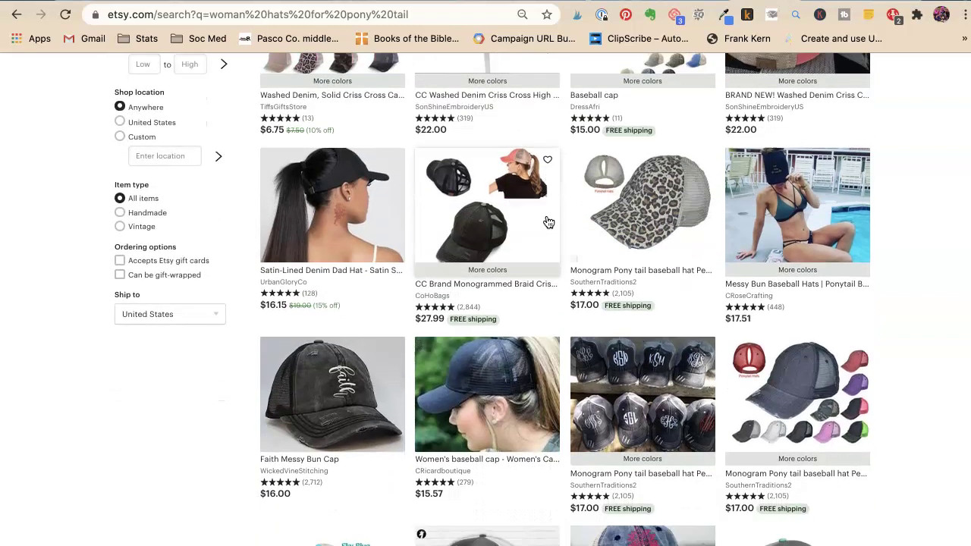
scroll(549, 221, "down", 1)
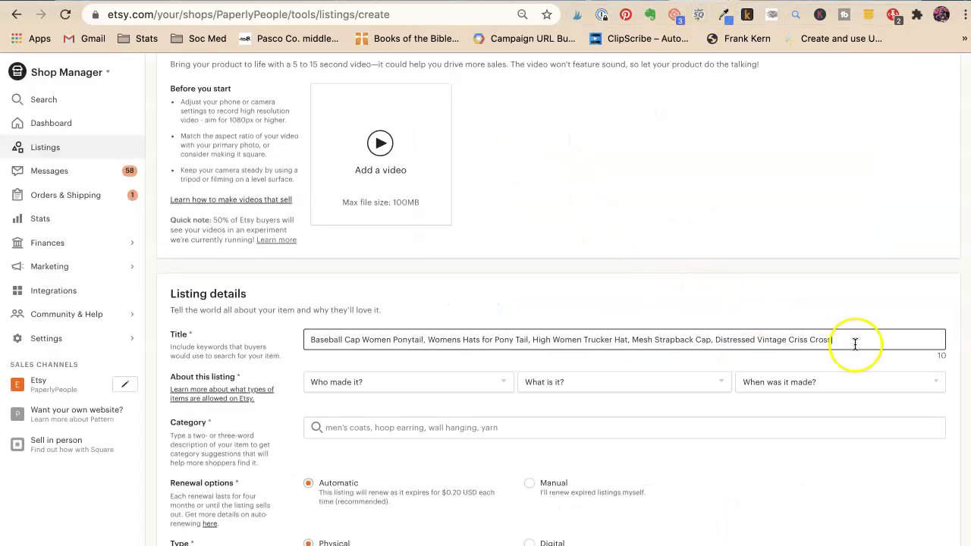
left_click(635, 339)
type("Messy Bun")
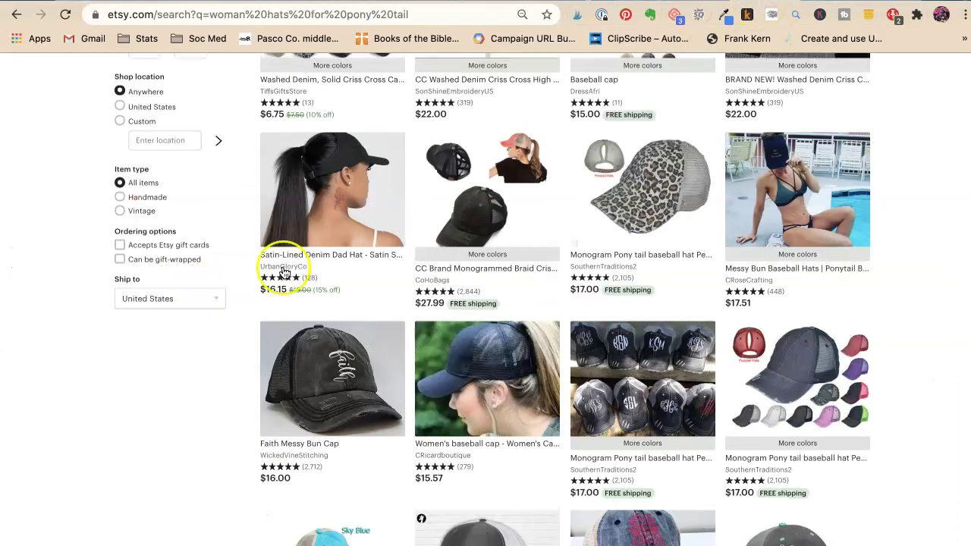
scroll(245, 250, "up", 5)
Replace the Etsy search query with 'messy bun hat' to see its suggestions.
triple_click(215, 67)
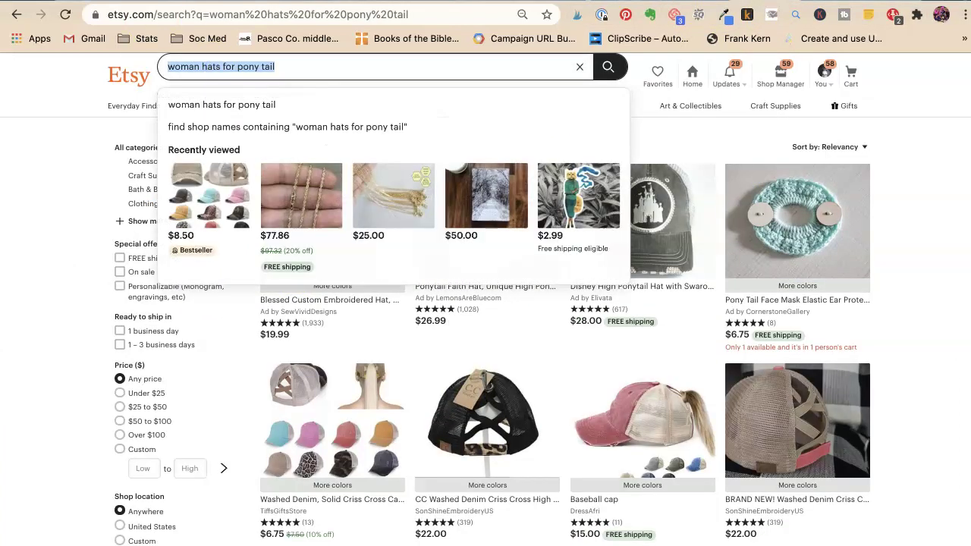
type("messy bun")
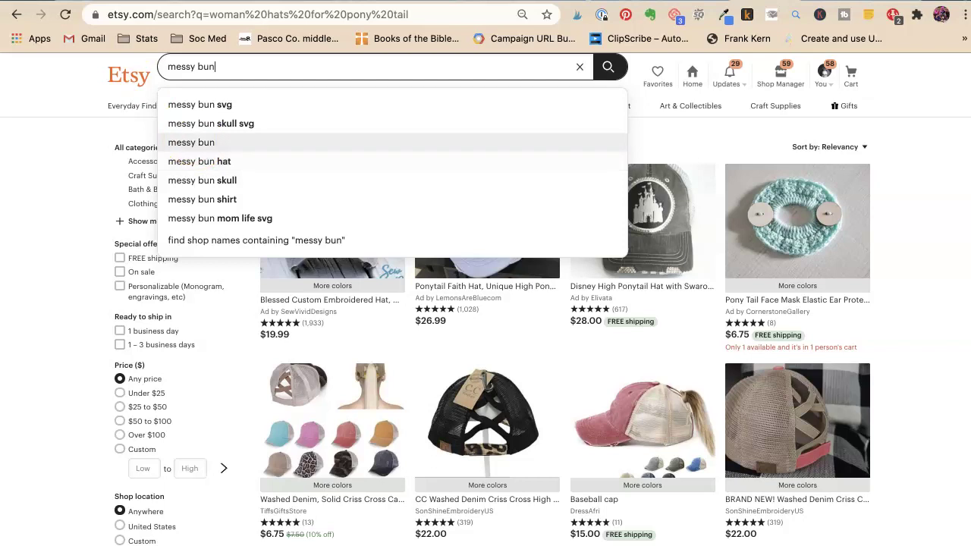
type(" hat")
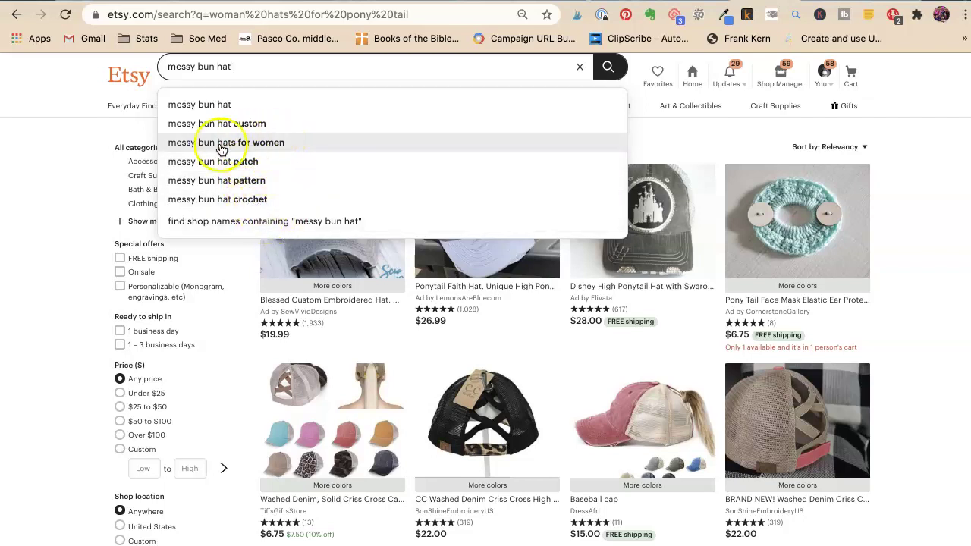
Insert 'Hats,' after 'Messy Bun' and cut 'Distressed Vintage Criss Cross' from the title's end.
key("ctrl+Tab")
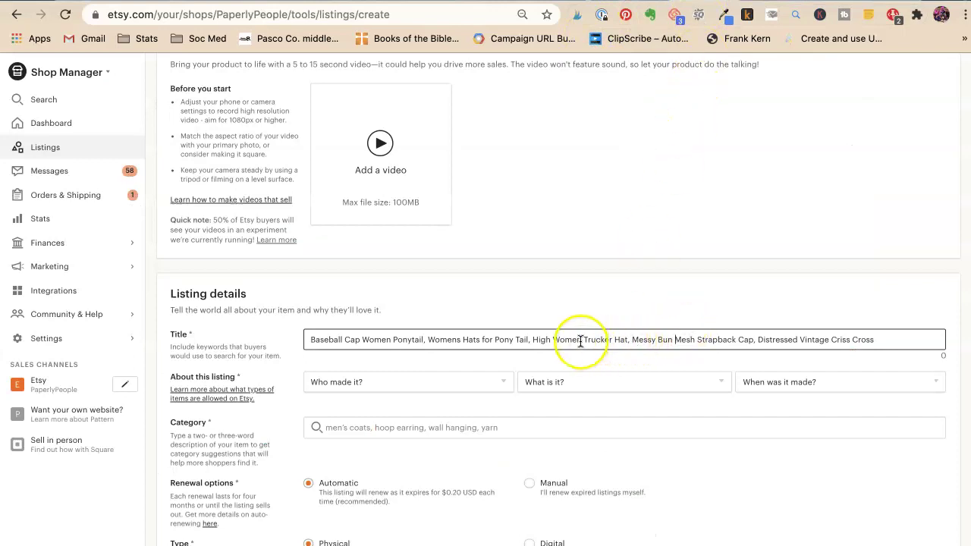
left_click(674, 340)
type("Hats,")
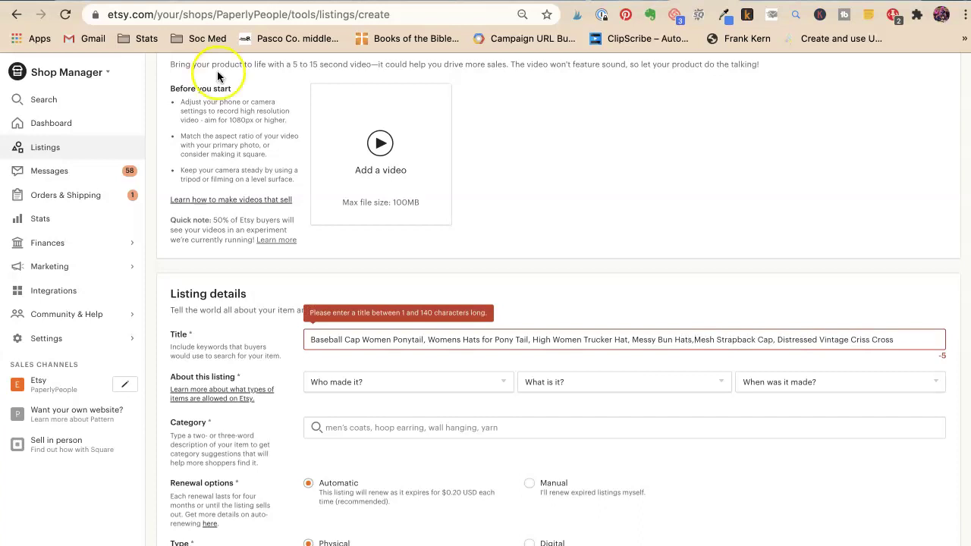
left_click_drag(893, 340, 775, 340)
key("super+c")
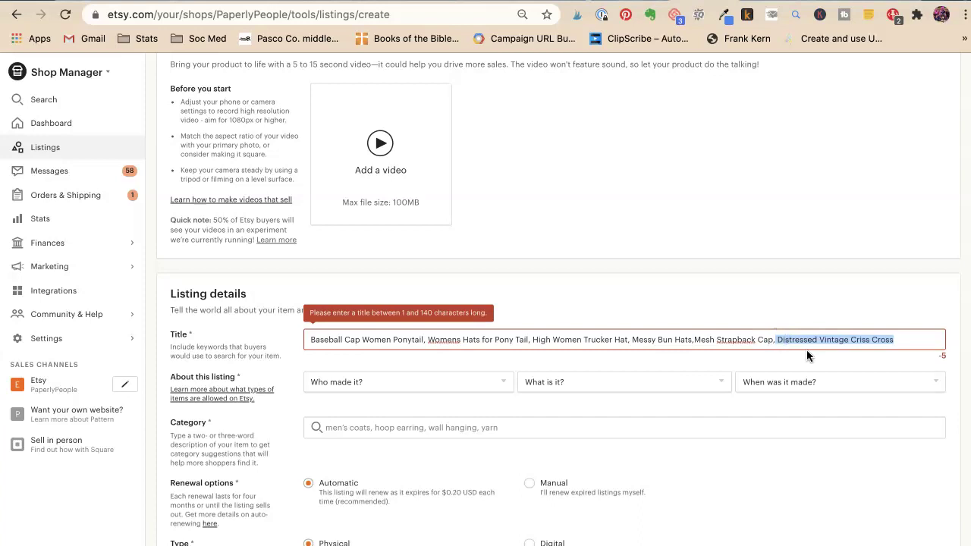
key("BackSpace")
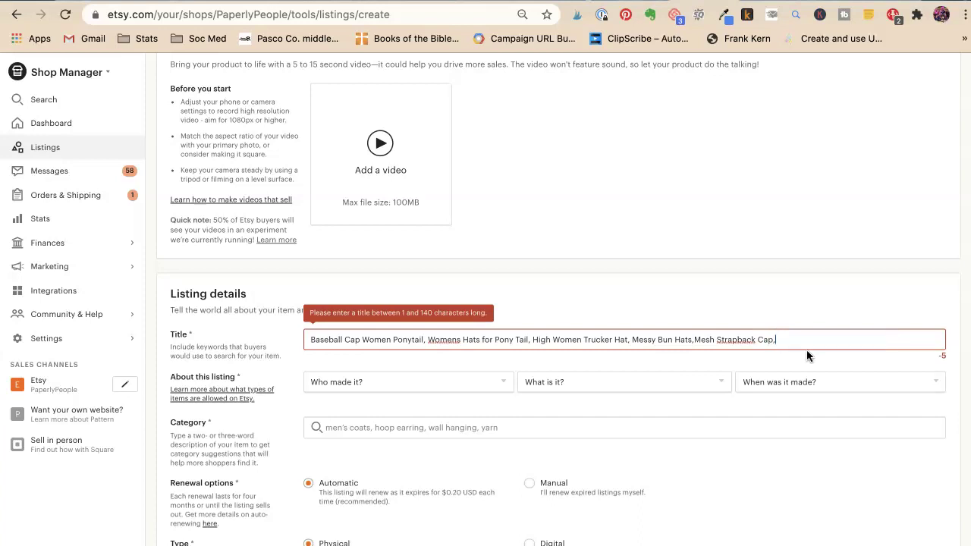
key("BackSpace")
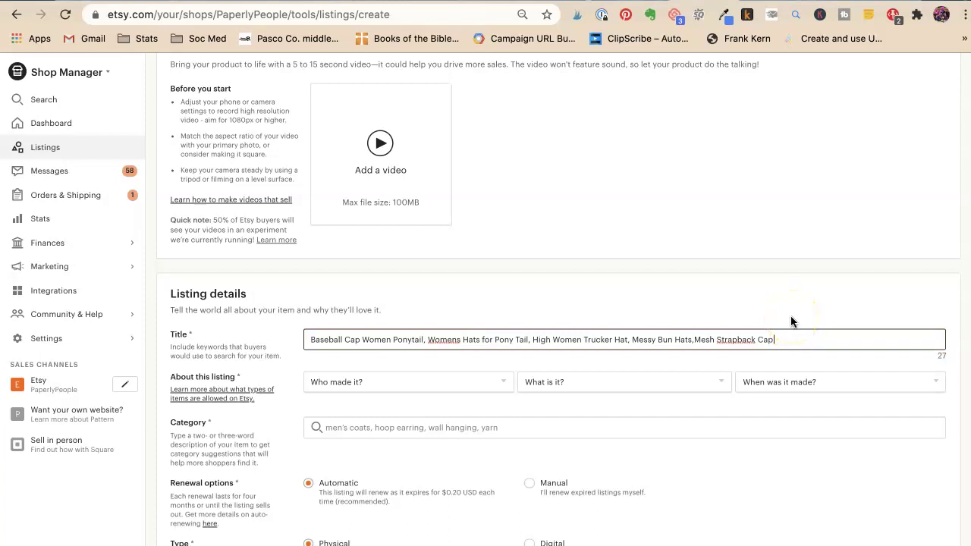
Paste 'Distressed Vintage Criss Cross' into the Tags entry box.
scroll(603, 301, "down", 3)
scroll(603, 301, "down", 20)
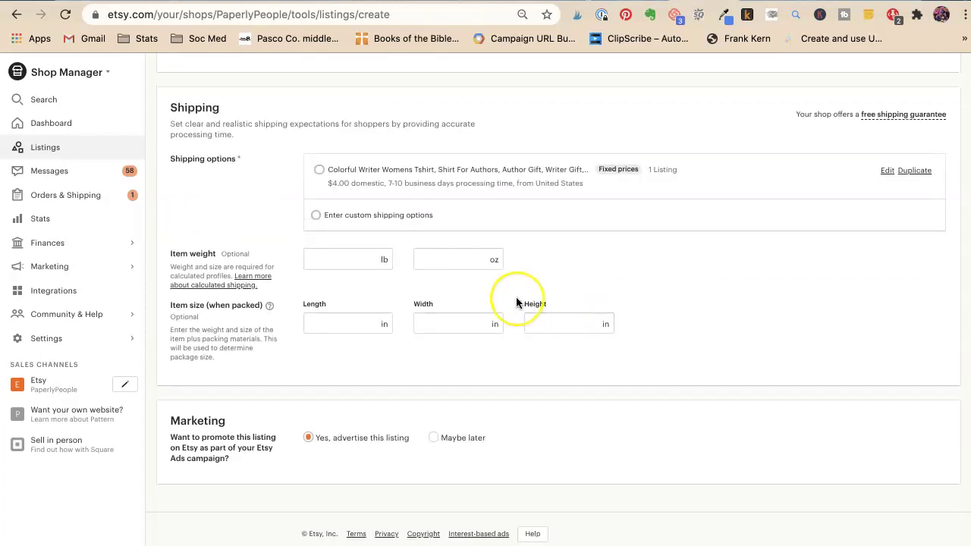
scroll(516, 297, "up", 6)
scroll(516, 303, "up", 3)
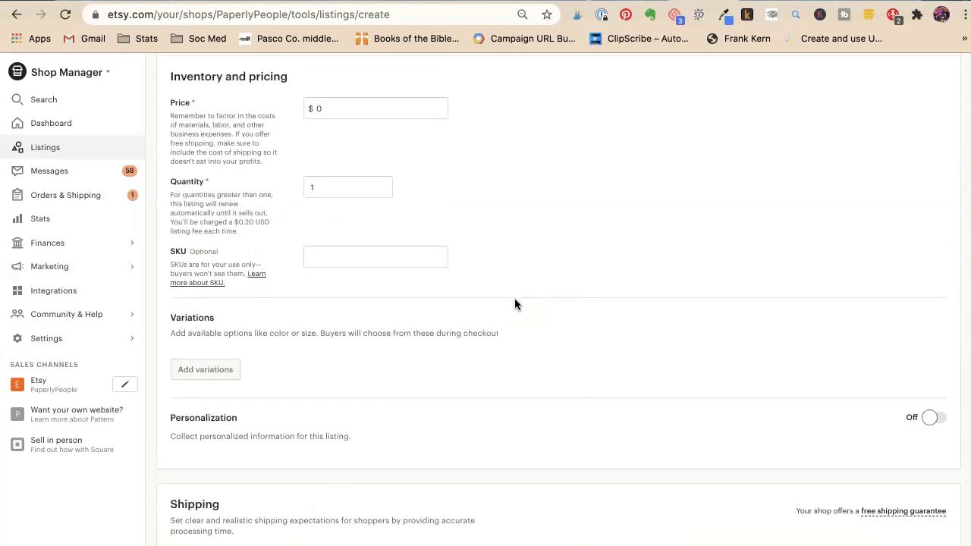
scroll(514, 304, "up", 5)
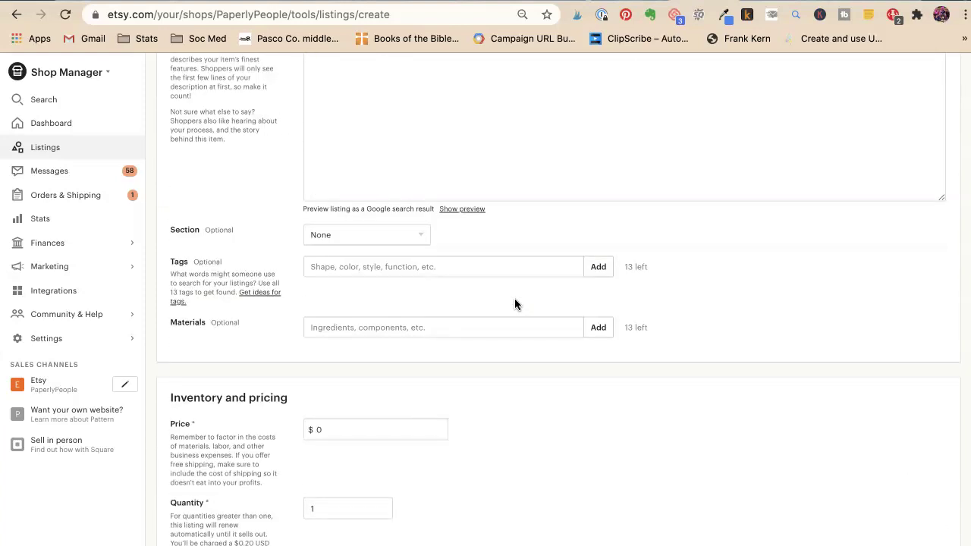
left_click(406, 267)
key("super+v")
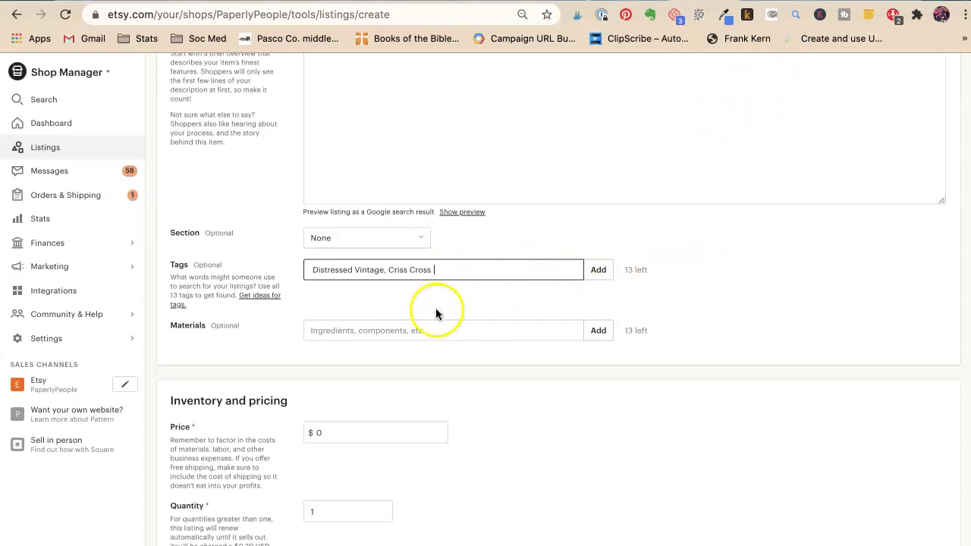
Copy 'Baseball Cap Women Ponytail' from the title and paste it at the start of the tags.
scroll(466, 315, "up", 10)
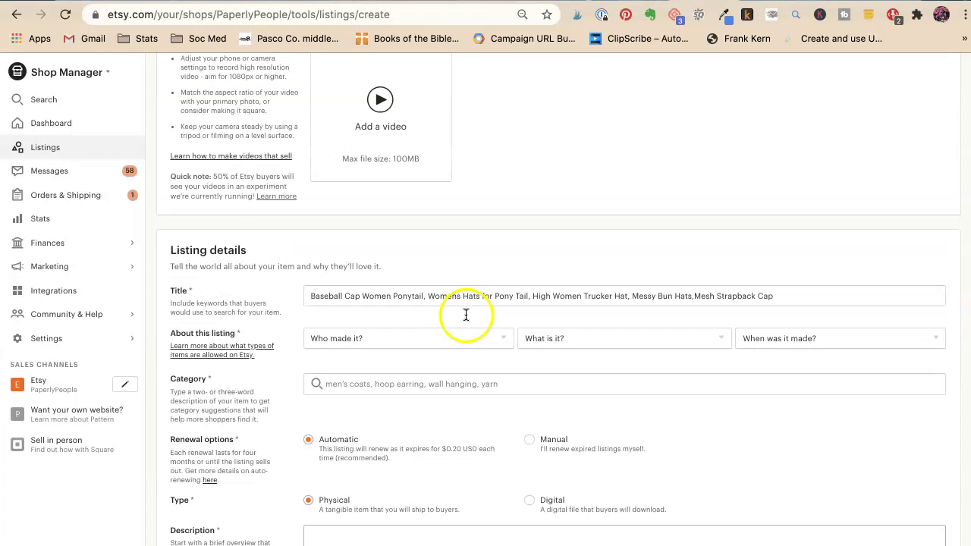
scroll(466, 316, "up", 5)
scroll(466, 316, "down", 1)
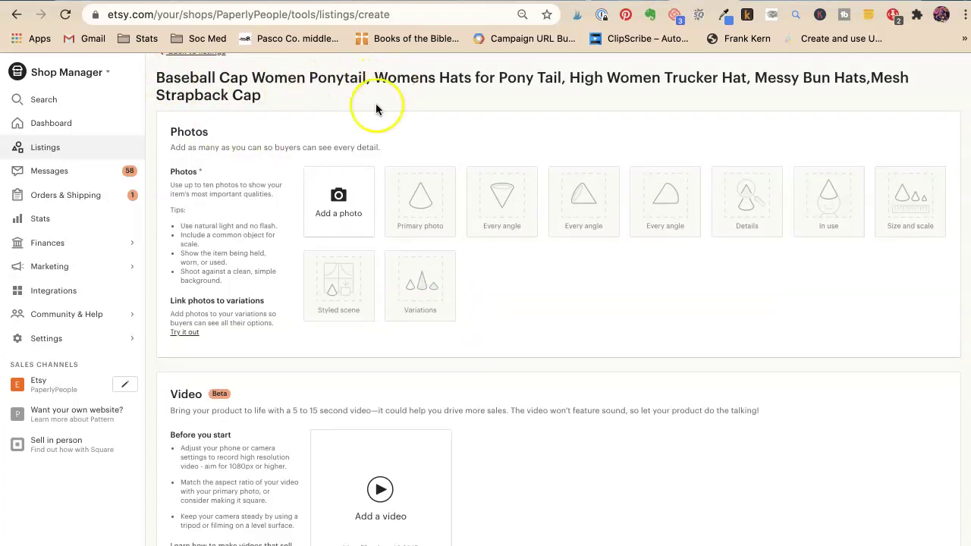
scroll(364, 269, "down", 5)
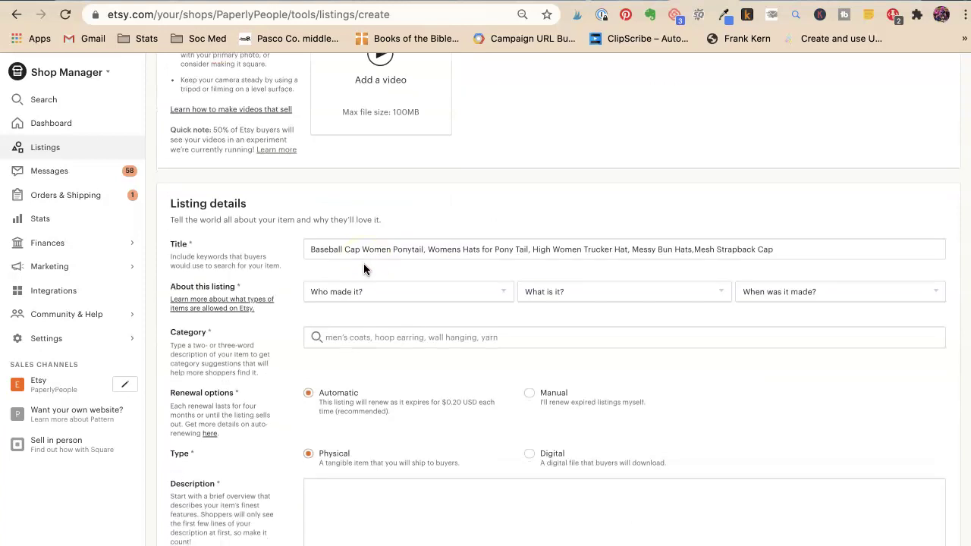
left_click(319, 254)
left_click_drag(309, 249, 424, 245)
key("cmd+c")
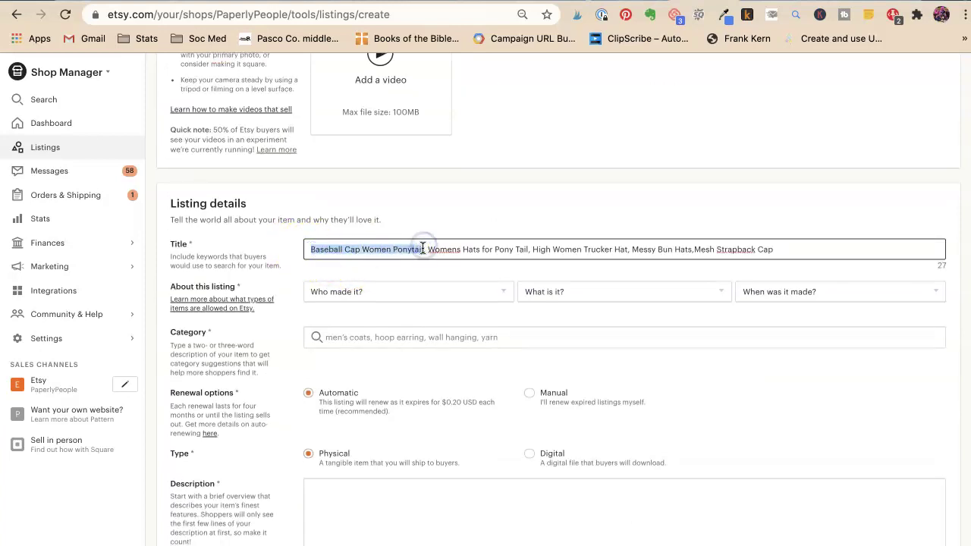
scroll(316, 302, "down", 15)
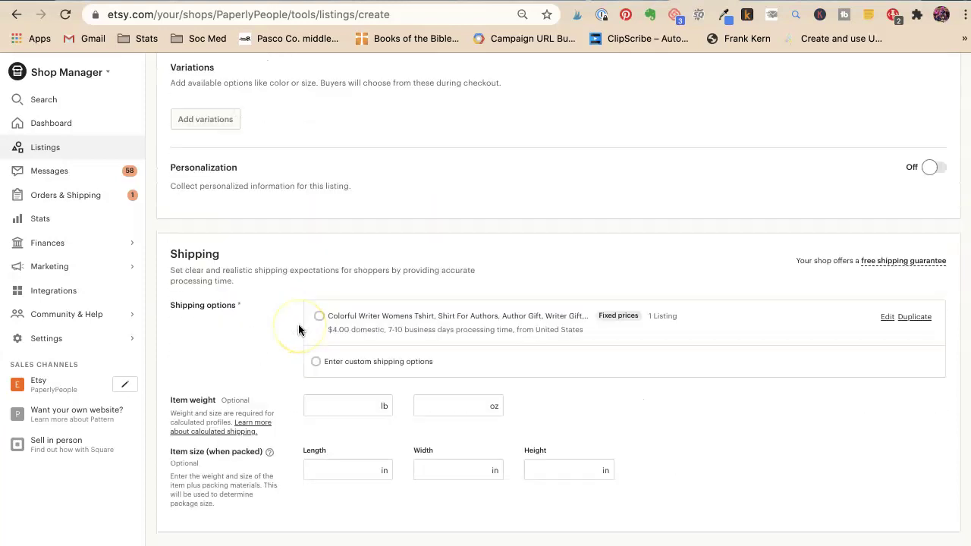
scroll(298, 326, "up", 5)
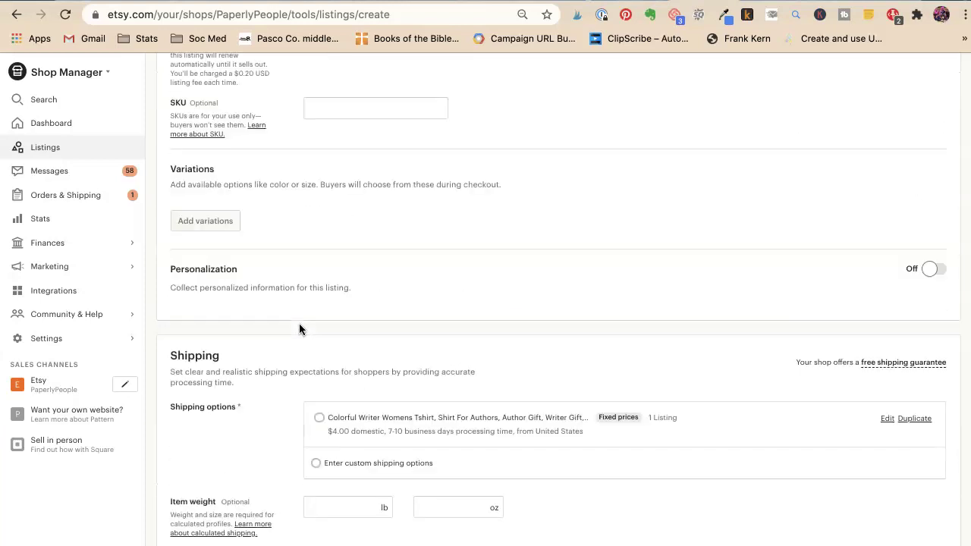
scroll(298, 326, "up", 3)
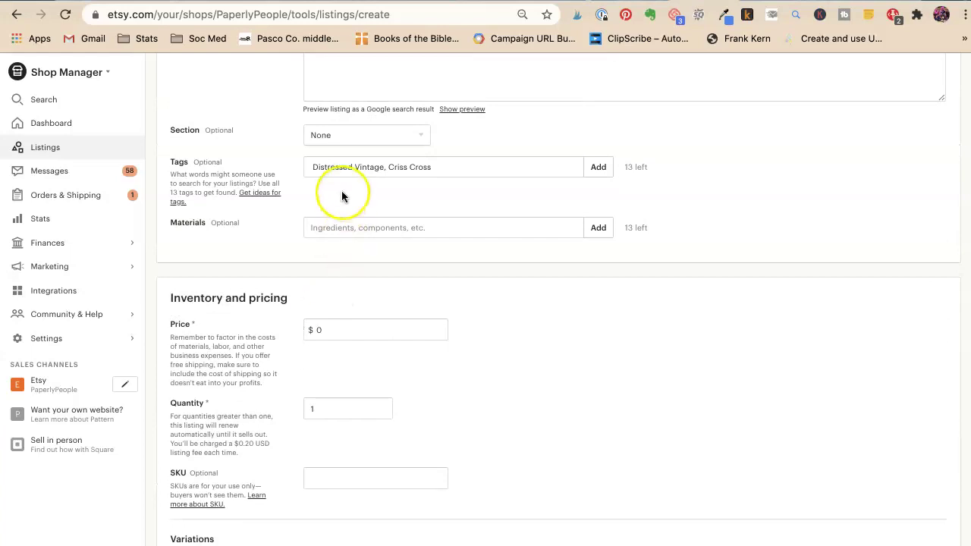
left_click(314, 169)
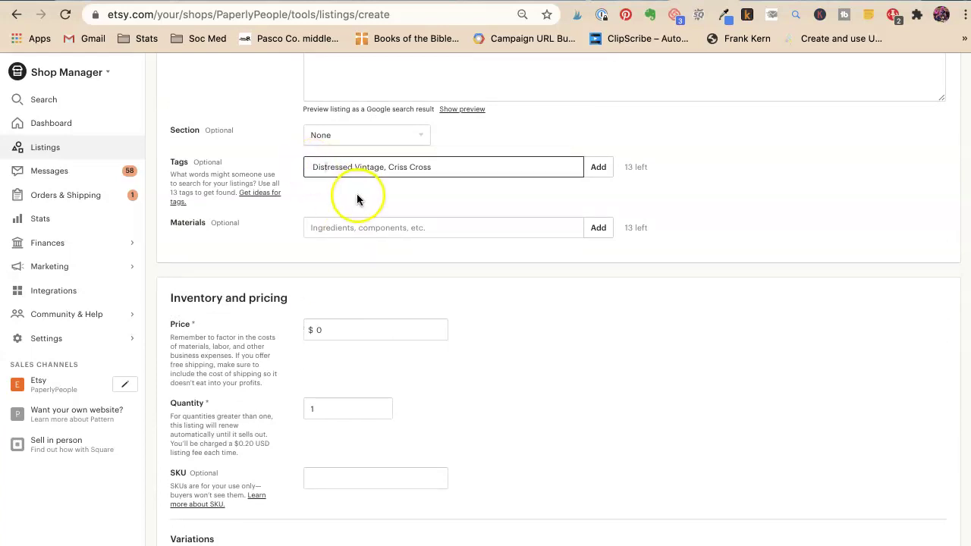
key("cmd+v")
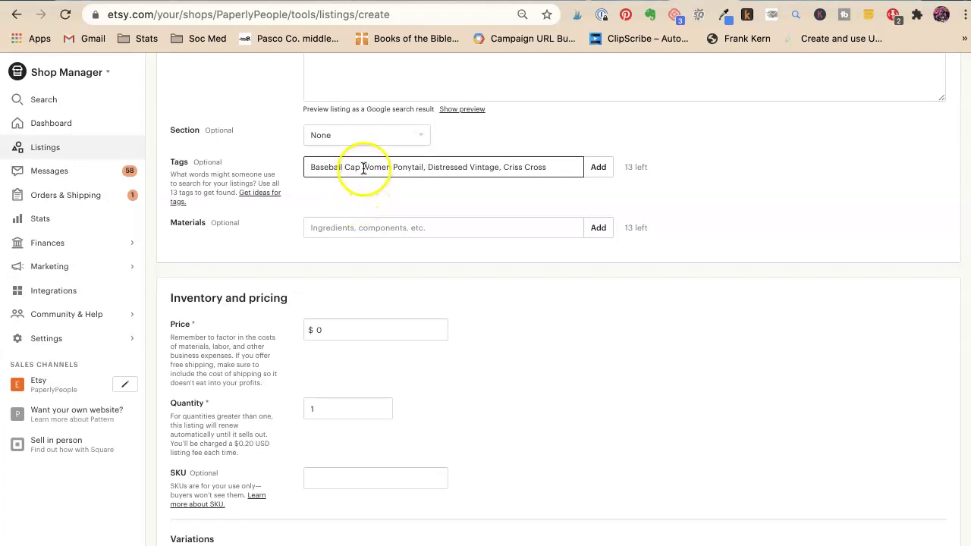
Insert a comma after 'Baseball Cap' in the tags entry.
left_click(360, 166)
type(",")
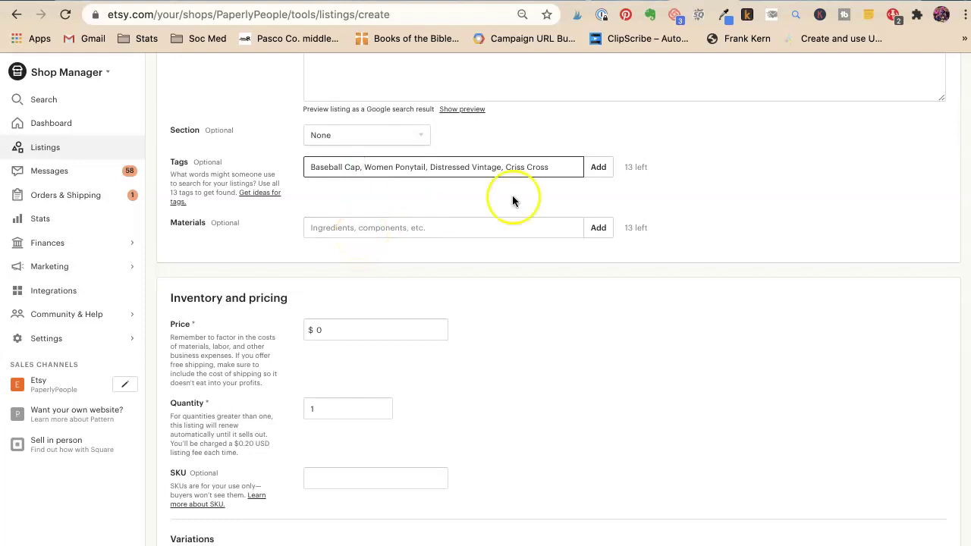
scroll(483, 216, "up", 5)
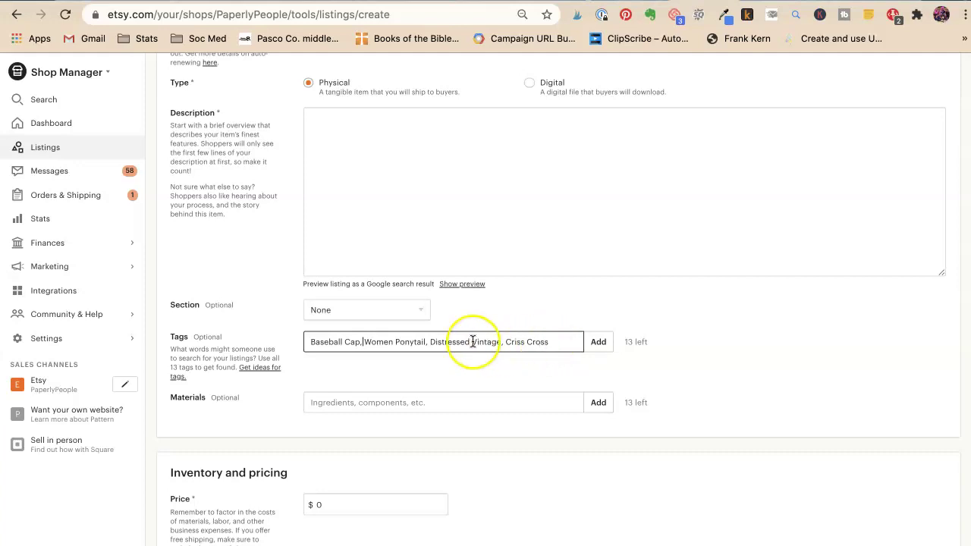
left_click_drag(348, 342, 354, 341)
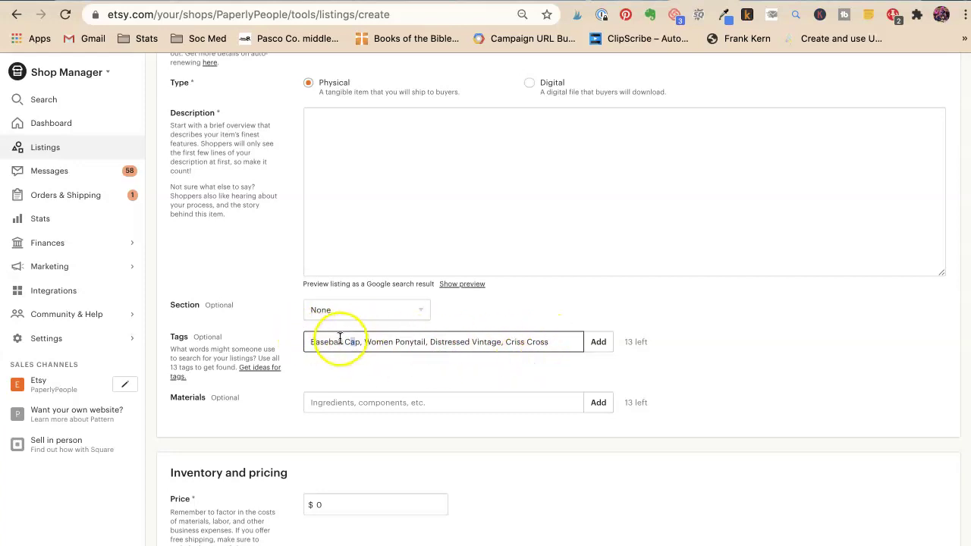
left_click(338, 341)
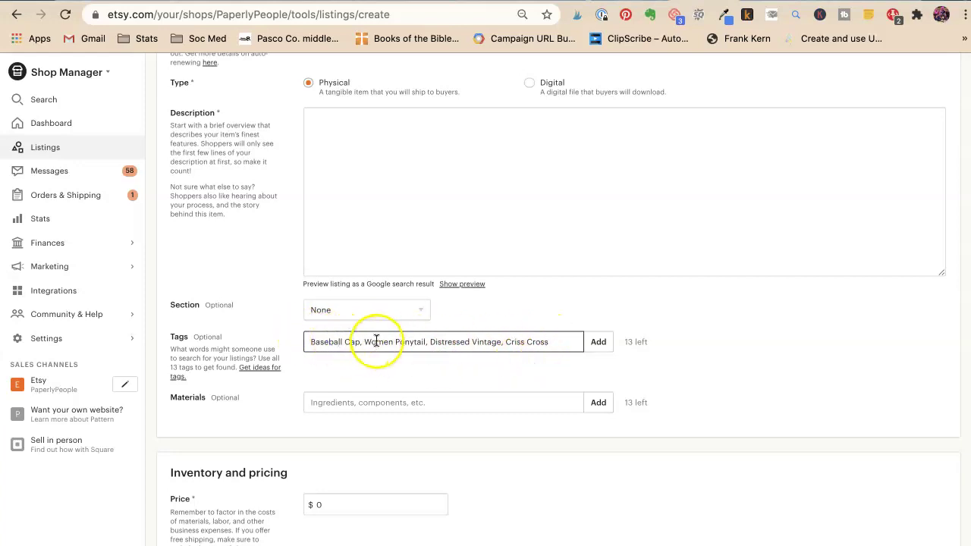
scroll(397, 373, "up", 4)
Fix the separator so the title reads 'Messy Bun Hats, Mesh Strapback Cap'.
scroll(399, 373, "up", 2)
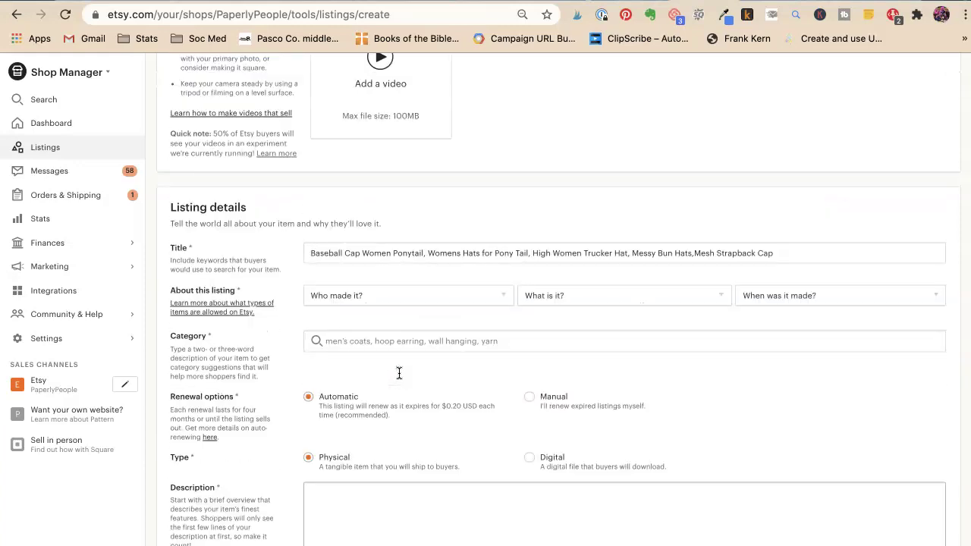
left_click(392, 238)
left_click(346, 253)
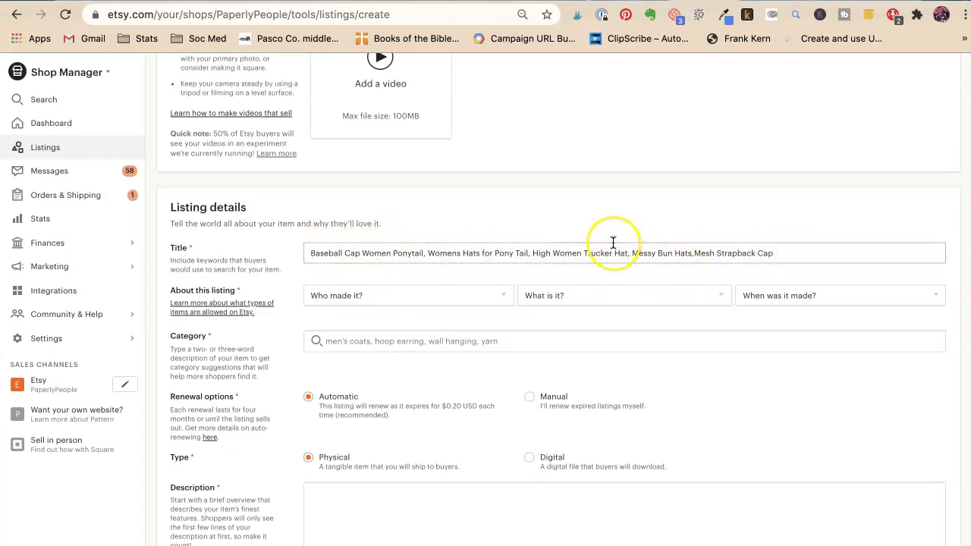
left_click(694, 253)
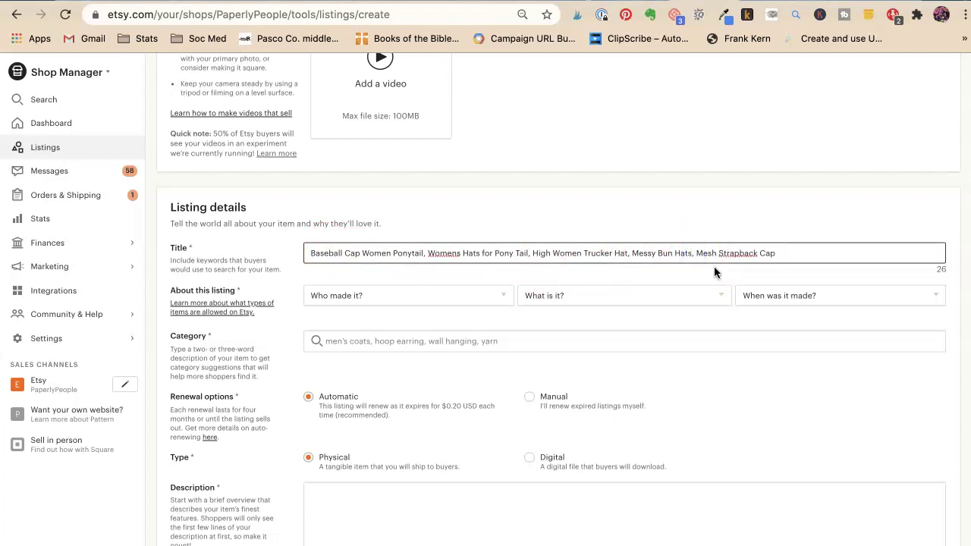
key("BackSpace")
key("BackSpace")
type(",")
left_click(722, 260)
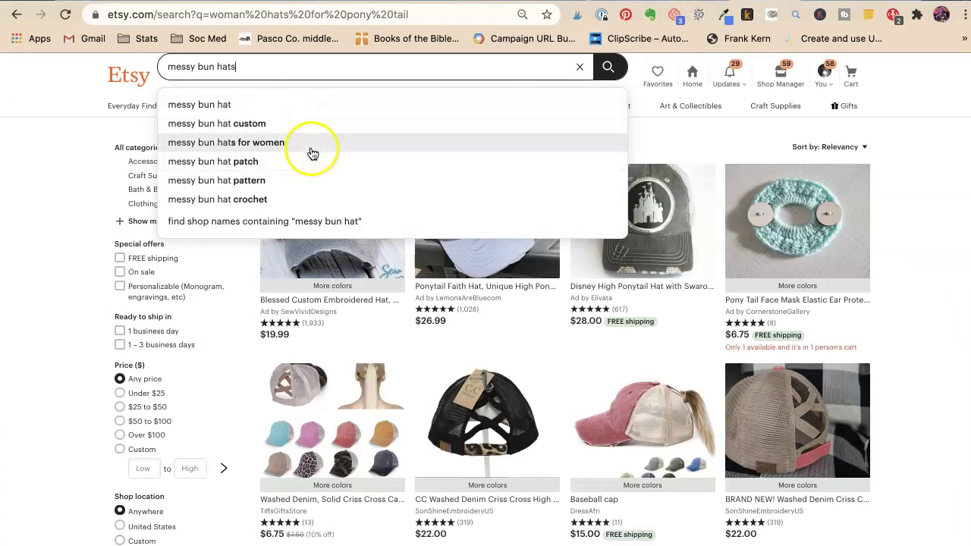
Search Etsy for 'messy bun hats for women' and scroll through the 3,001 results.
type("for women")
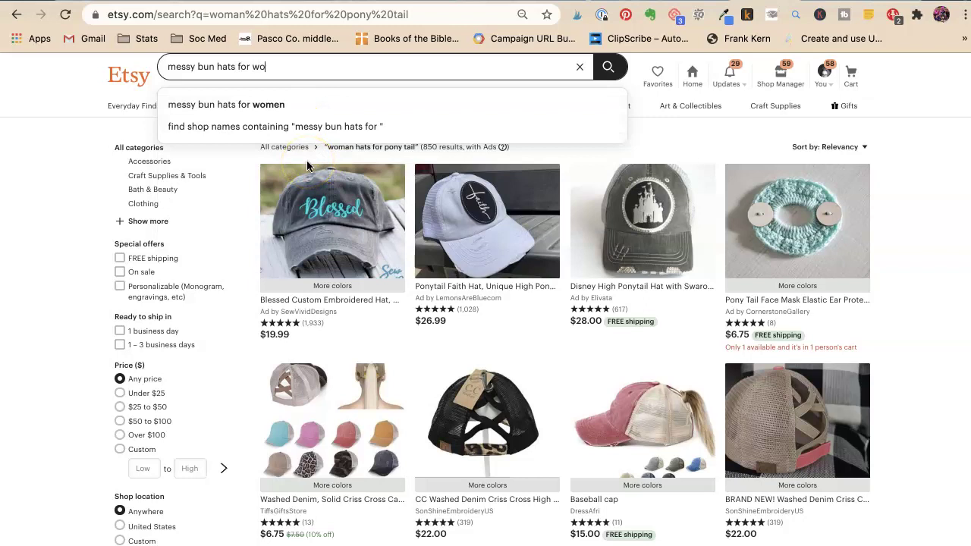
left_click(234, 106)
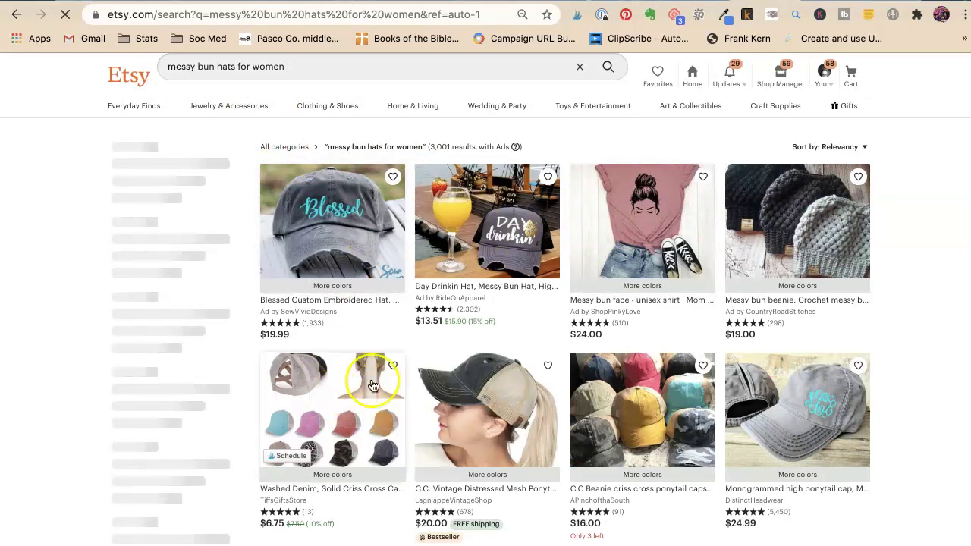
scroll(353, 353, "down", 4)
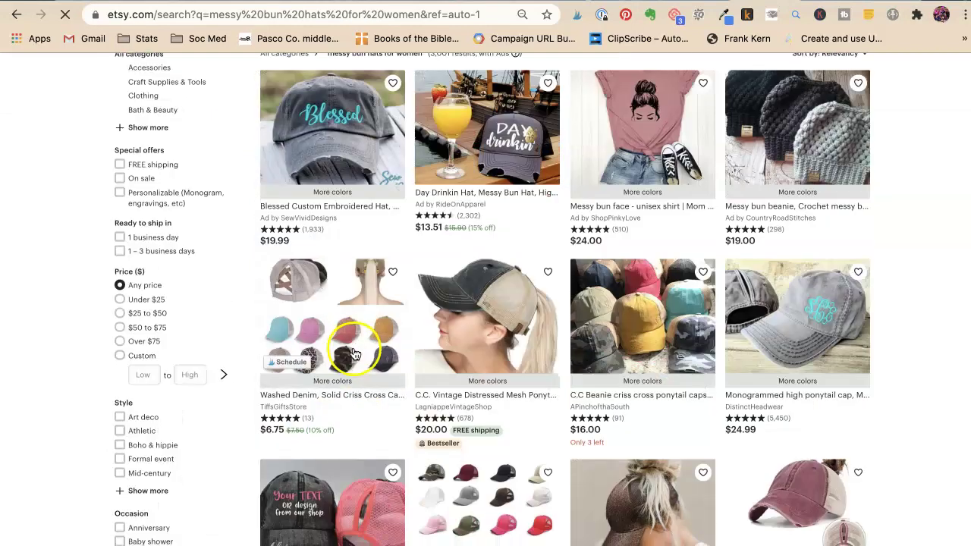
scroll(353, 353, "down", 5)
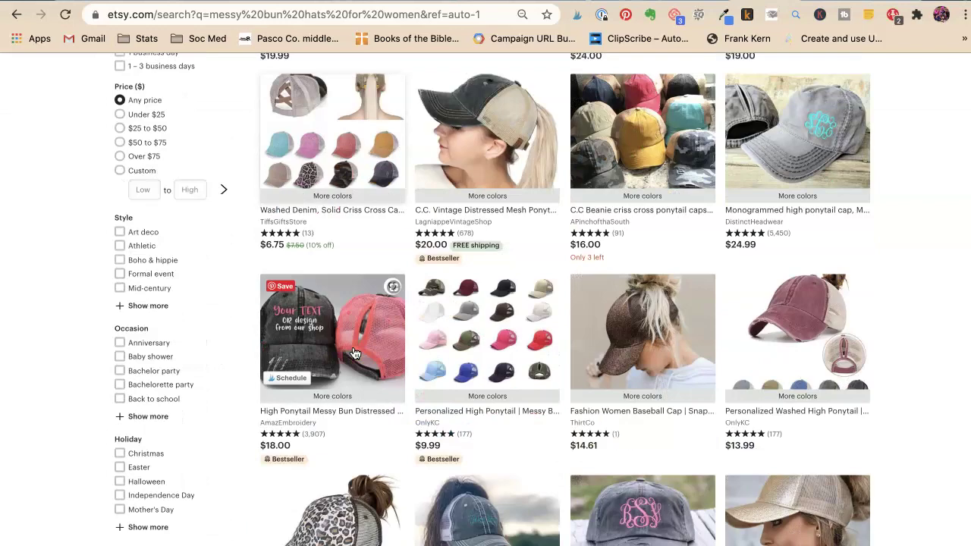
scroll(353, 354, "down", 3)
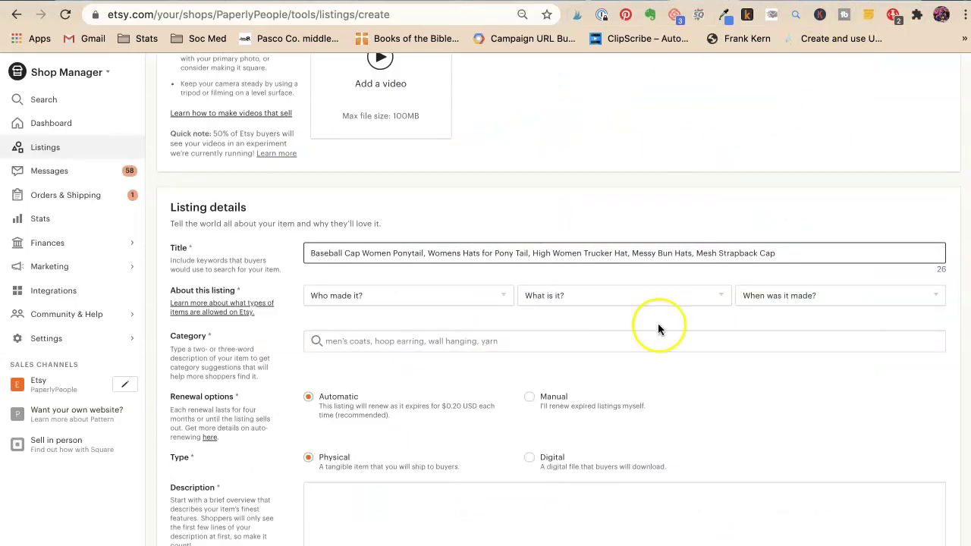
Add the tags Baseball Cap, Women Ponytail, Distressed Vintage and Criss Cross Fashion.
scroll(563, 379, "down", 15)
scroll(562, 378, "up", 10)
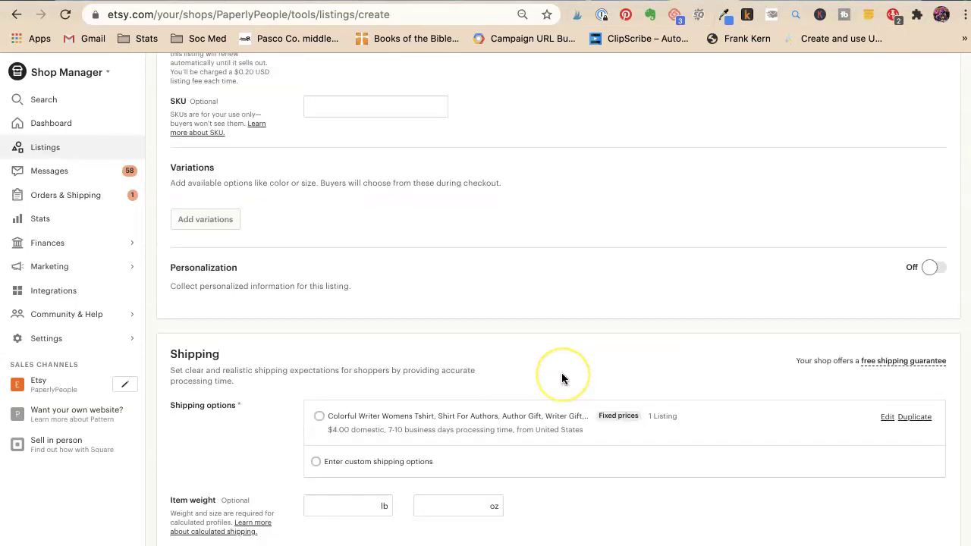
scroll(562, 378, "up", 1)
left_click(562, 253)
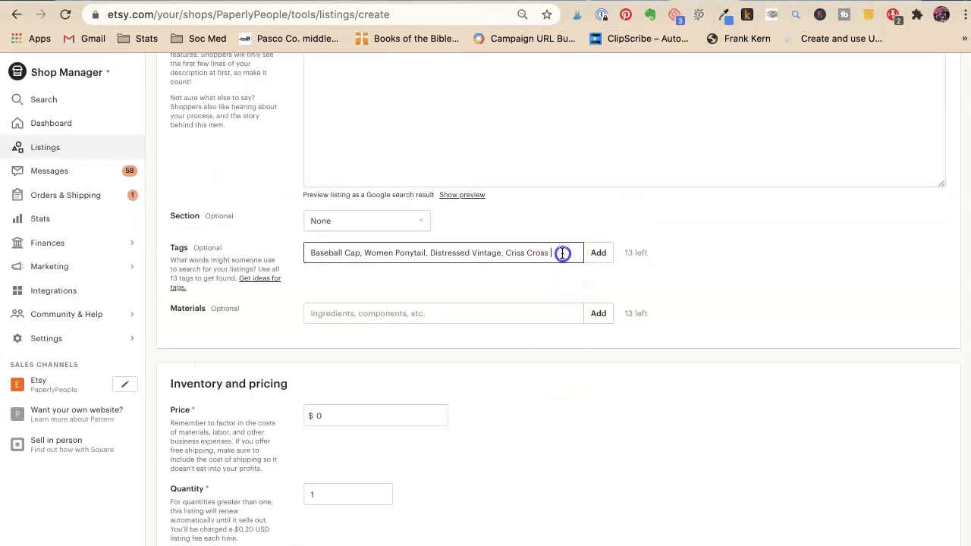
type("Fashion")
key("Return")
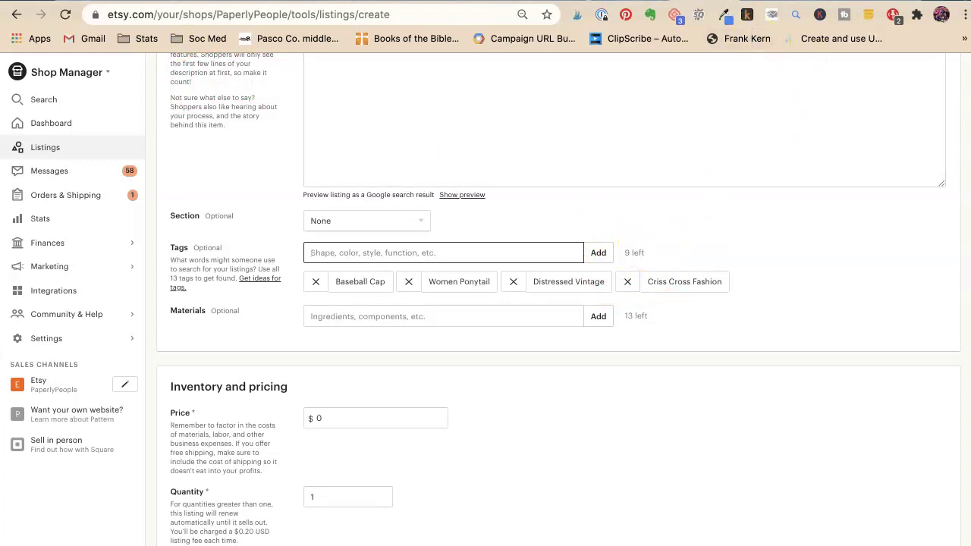
key("ctrl+Tab")
Review competitor ponytail cap listings while starting a 'Dad Polo' tag.
scroll(380, 239, "up", 5)
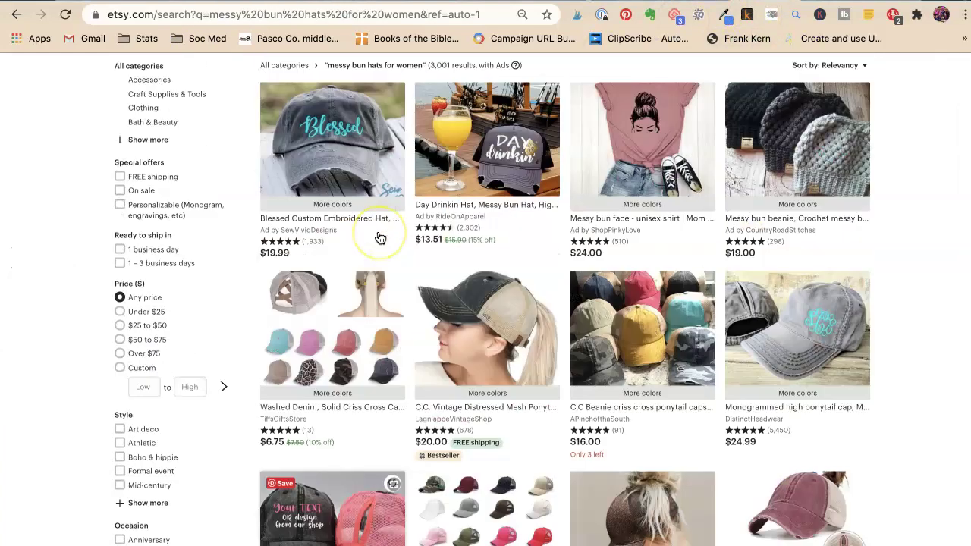
scroll(380, 239, "up", 2)
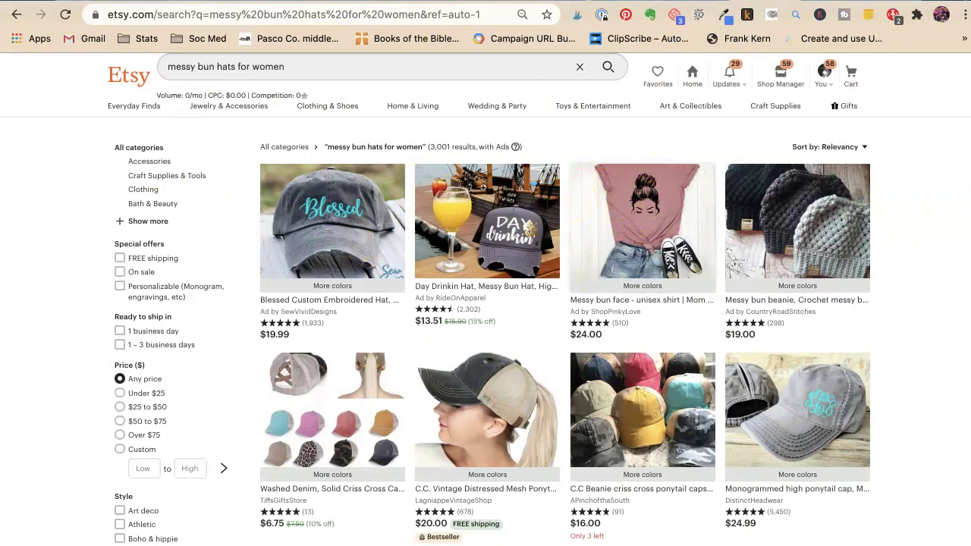
key("ctrl+Tab")
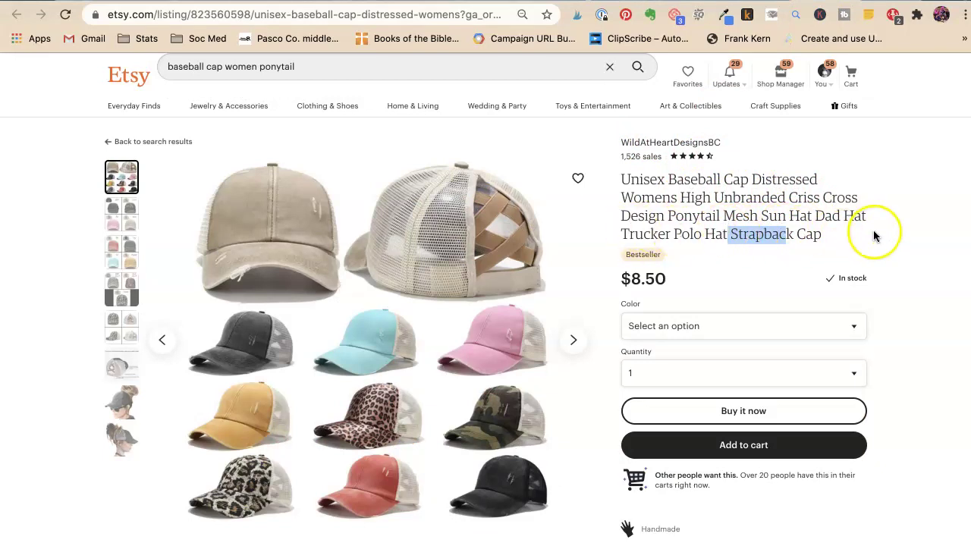
left_click(826, 219)
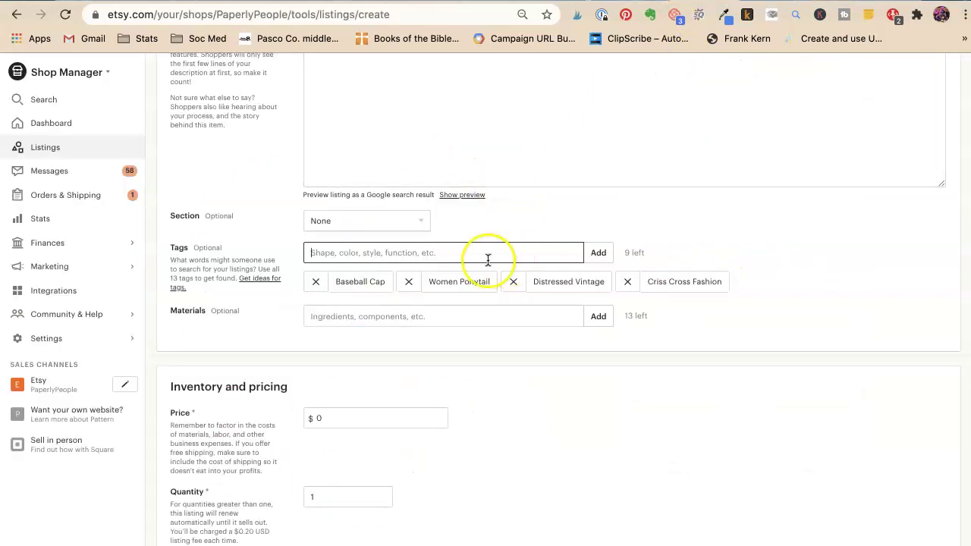
type("Dad Po")
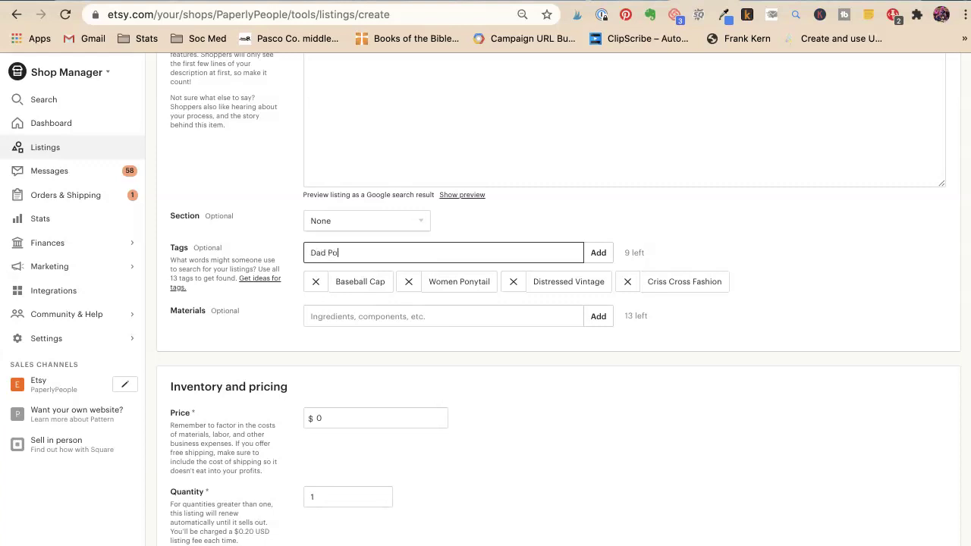
type("lo")
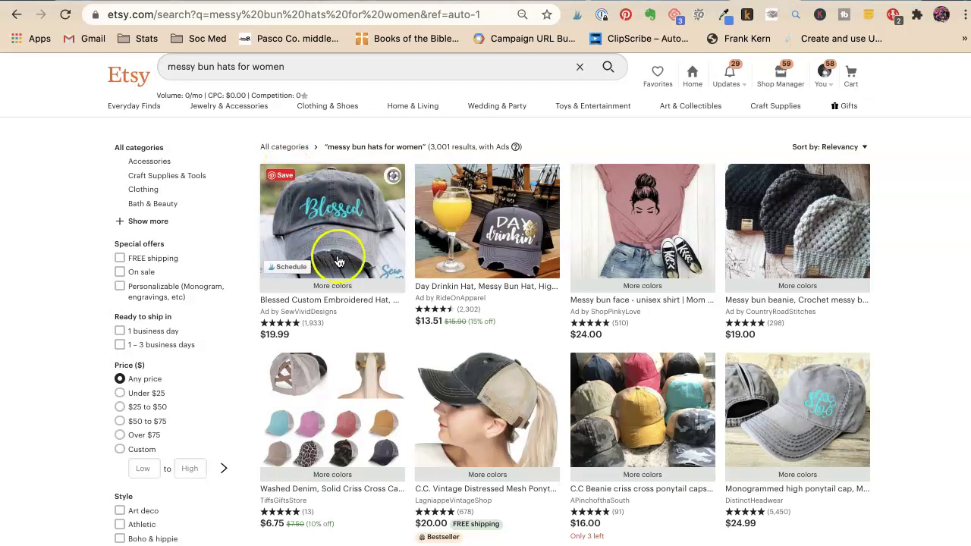
scroll(344, 261, "down", 2)
left_click(520, 318)
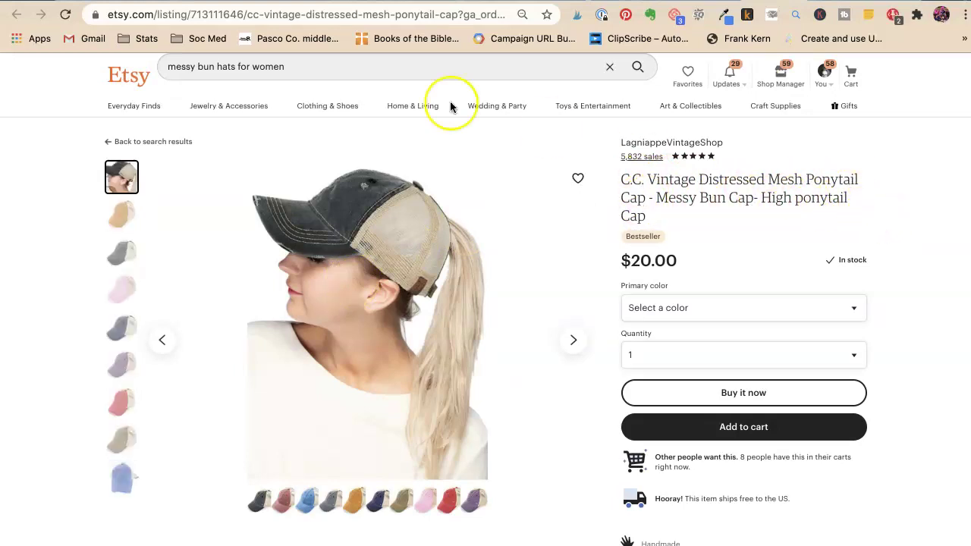
key("super+bracketleft")
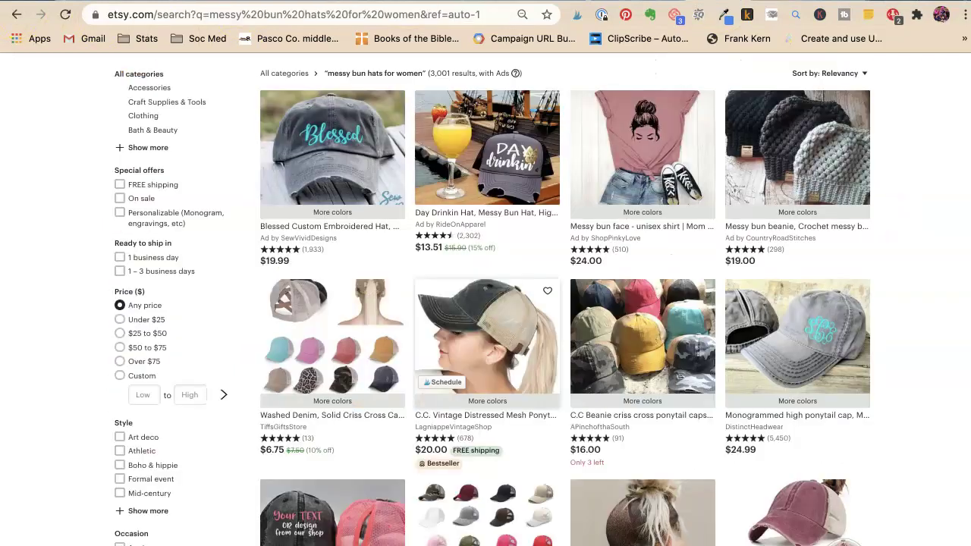
Add 'Dad Polo Tan' and 'Brown Canvas' as tags.
scroll(474, 284, "down", 5)
scroll(474, 284, "down", 3)
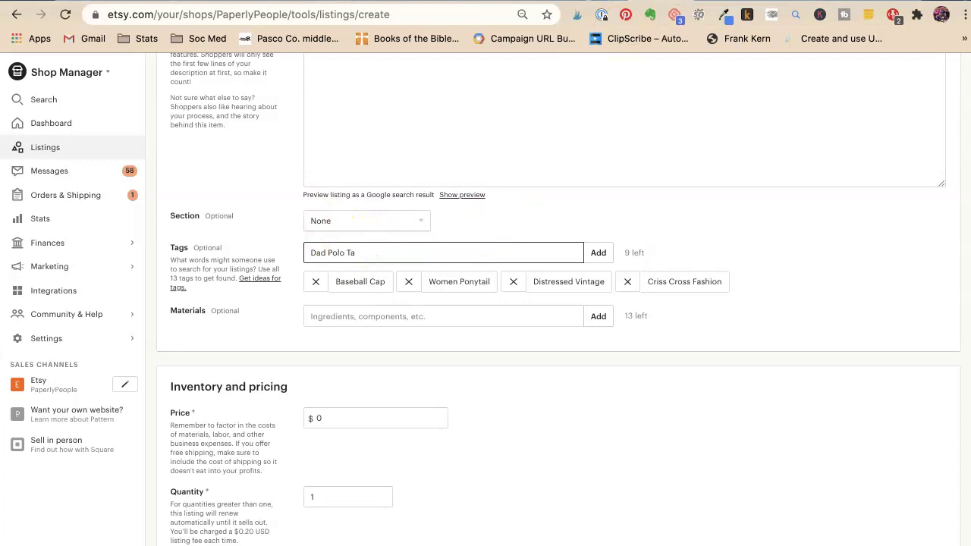
key("Return")
type("Brown Canvas")
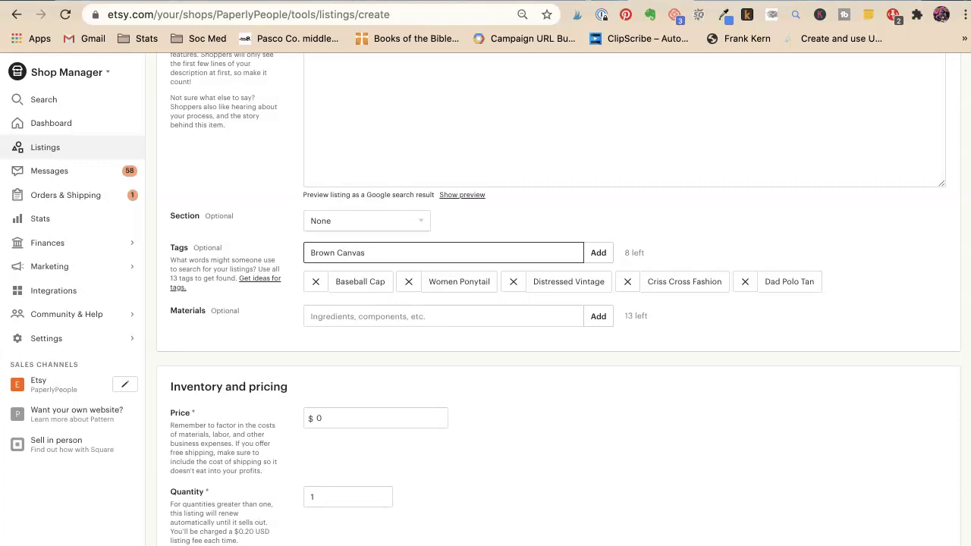
key("Return")
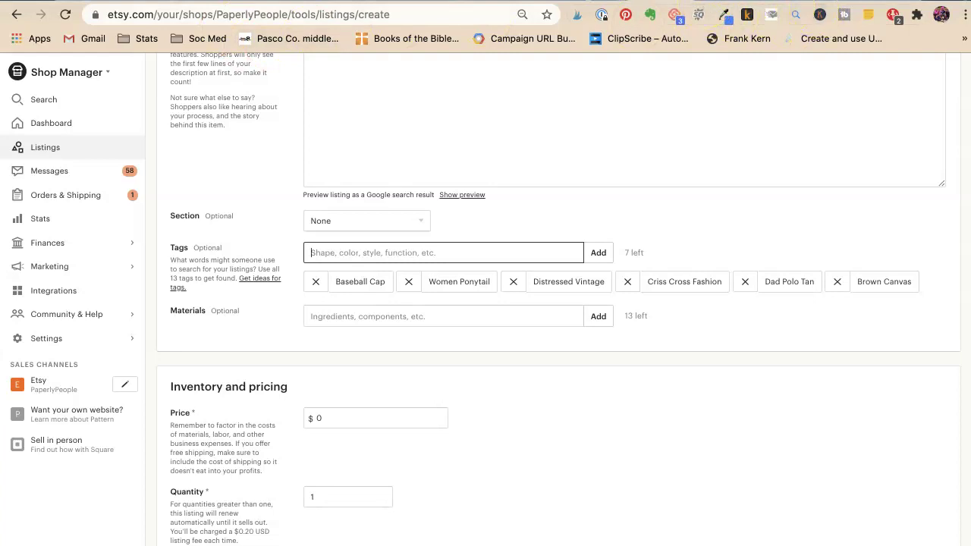
Scroll through the 'messy bun hats for women' results for more tag ideas.
key("ctrl+Tab")
scroll(680, 176, "down", 5)
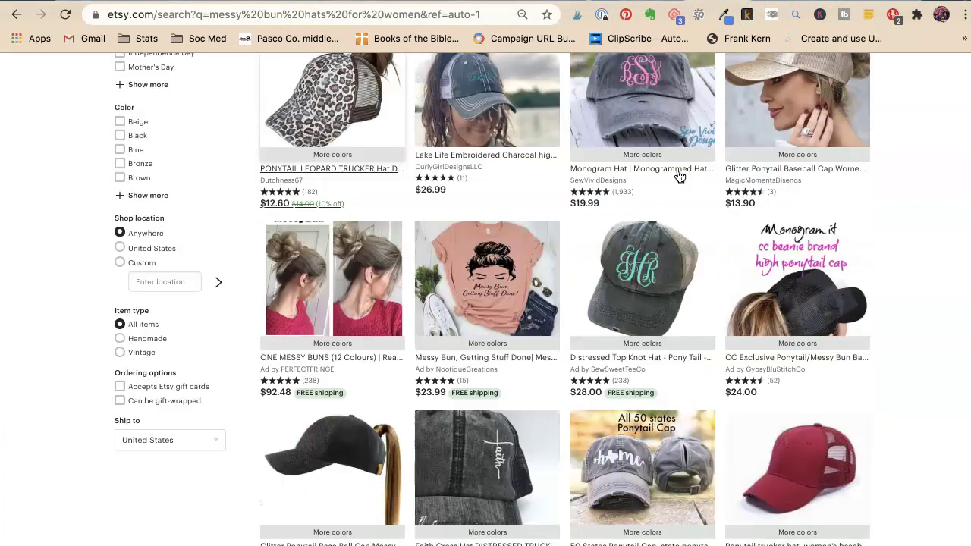
scroll(680, 176, "down", 2)
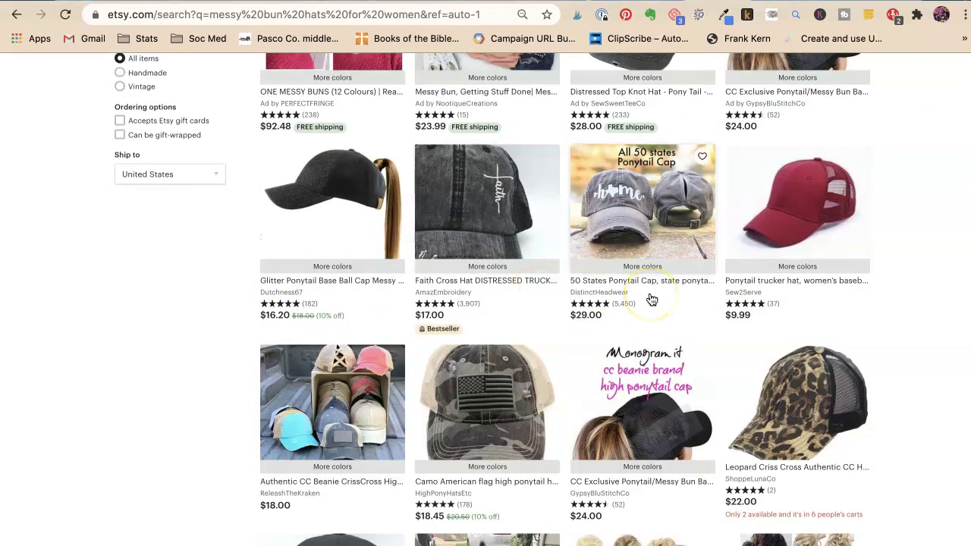
scroll(584, 295, "down", 1)
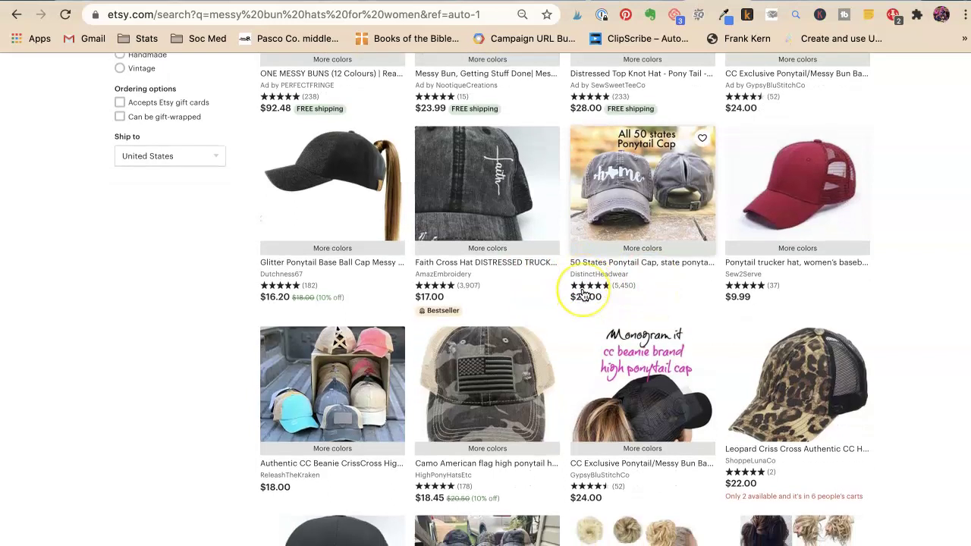
scroll(584, 295, "down", 1)
scroll(584, 295, "down", 5)
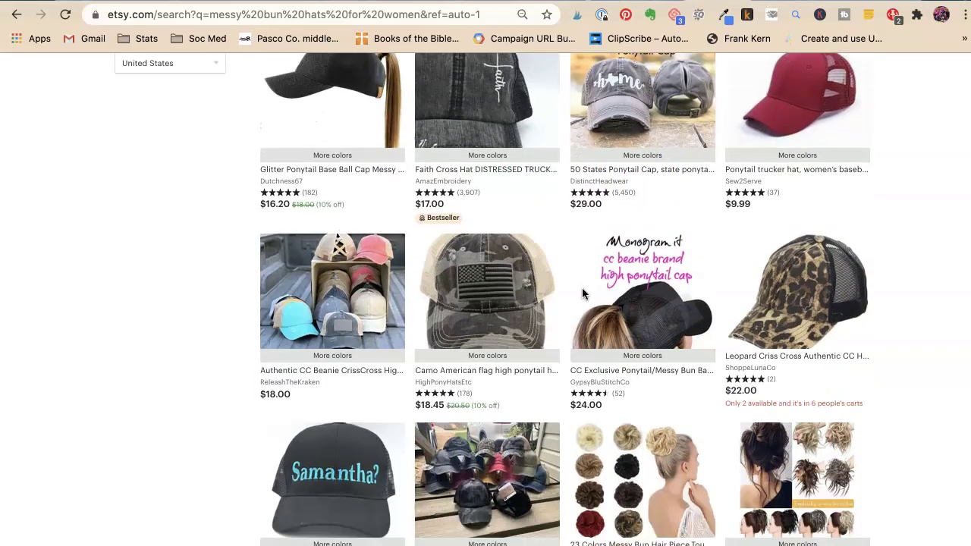
scroll(582, 294, "down", 10)
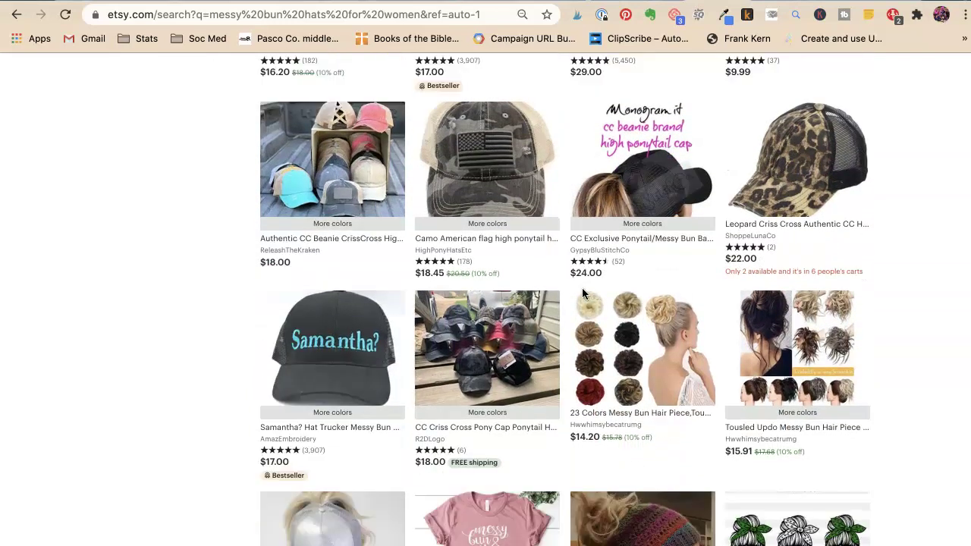
scroll(581, 294, "down", 1)
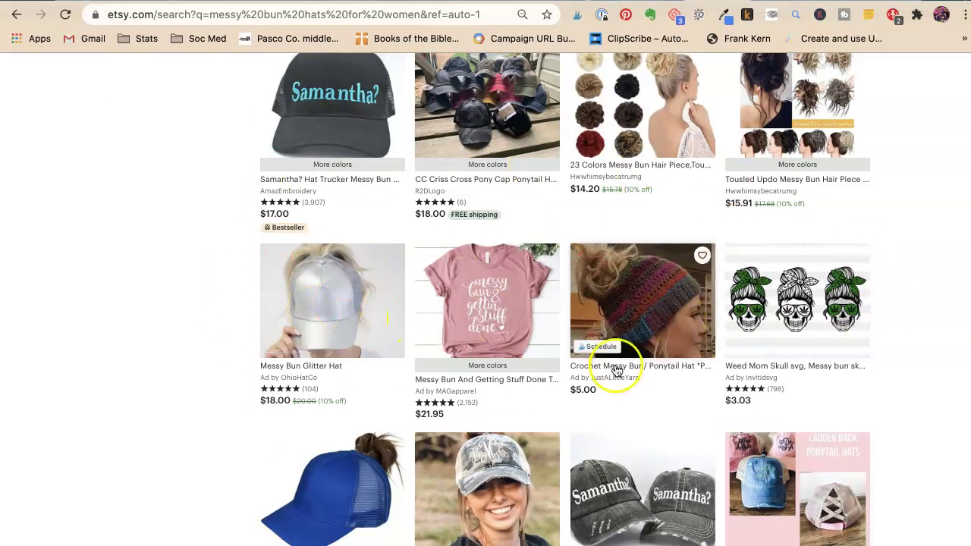
scroll(577, 370, "down", 5)
scroll(502, 364, "up", 18)
scroll(502, 364, "up", 15)
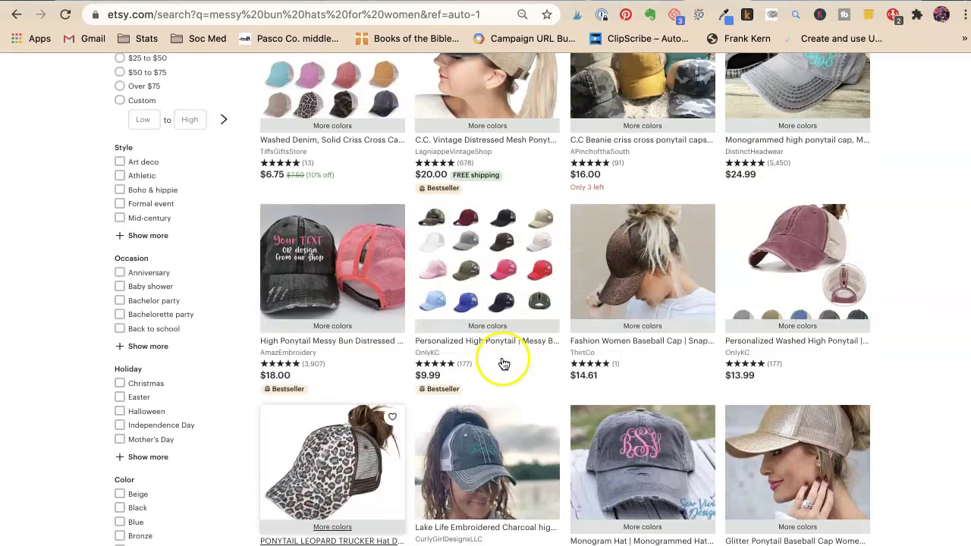
Search Google for 'womens baseball hat high ponytail'.
left_click(313, 10)
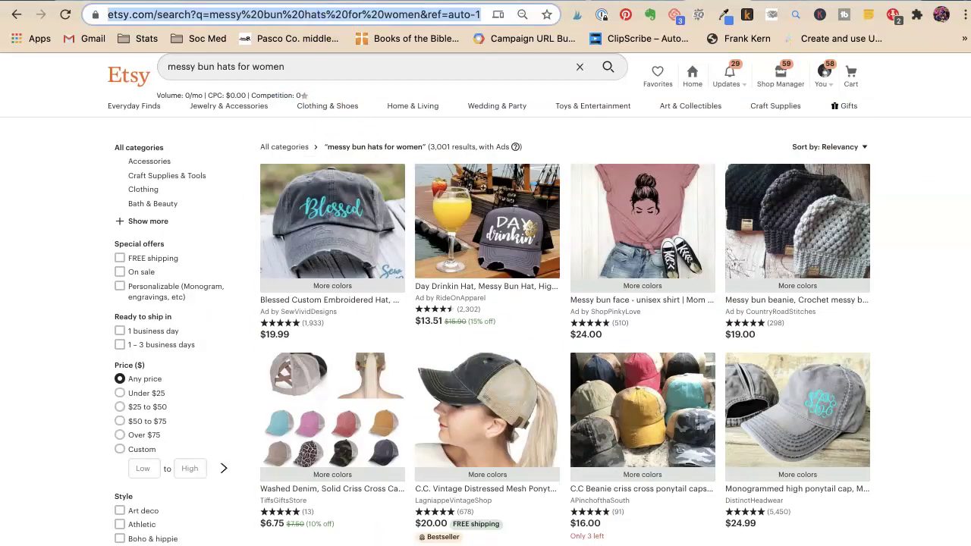
type("goo")
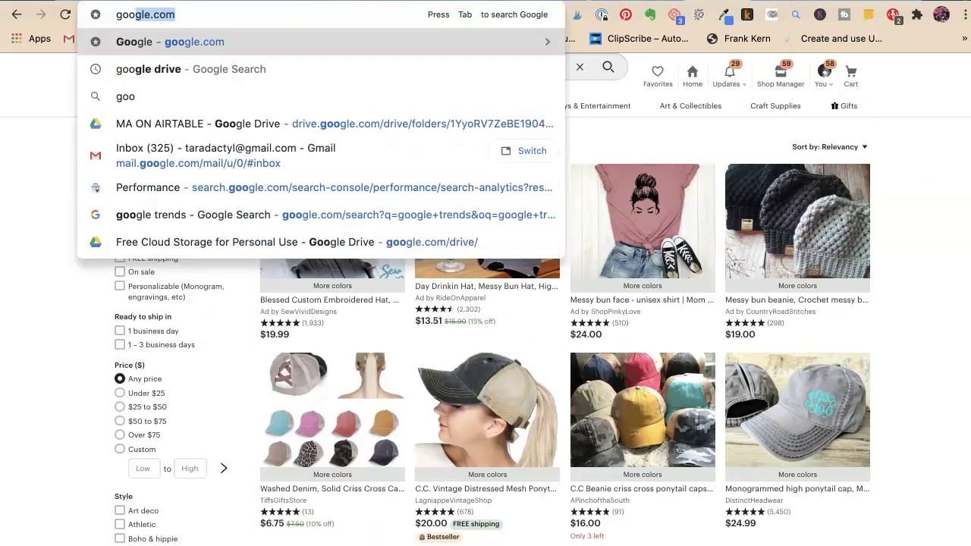
type("gle")
key("Return")
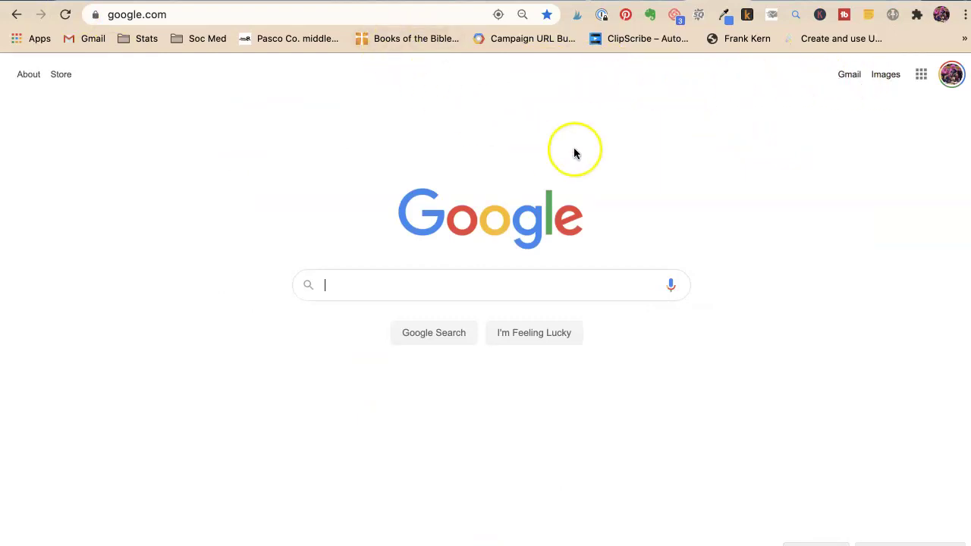
type("womens baseba")
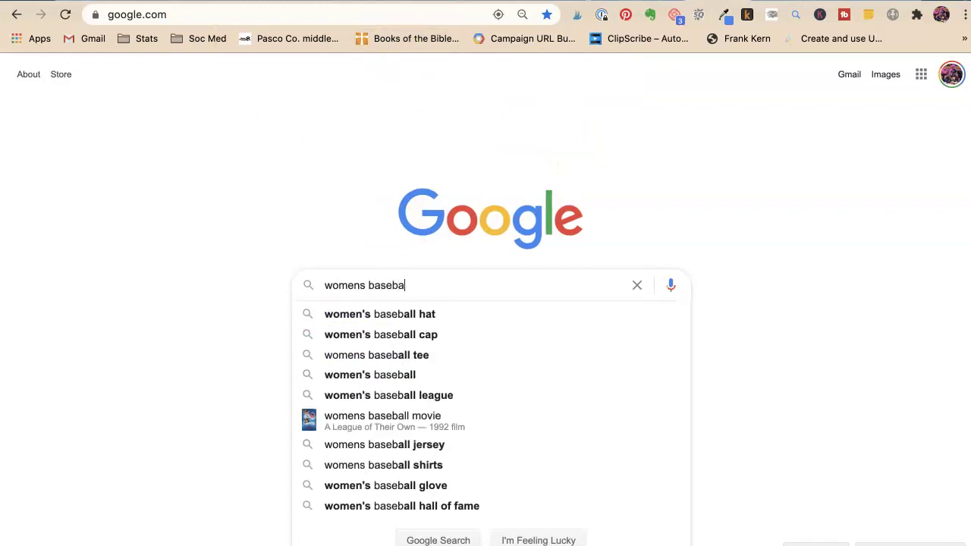
type("ll hat high")
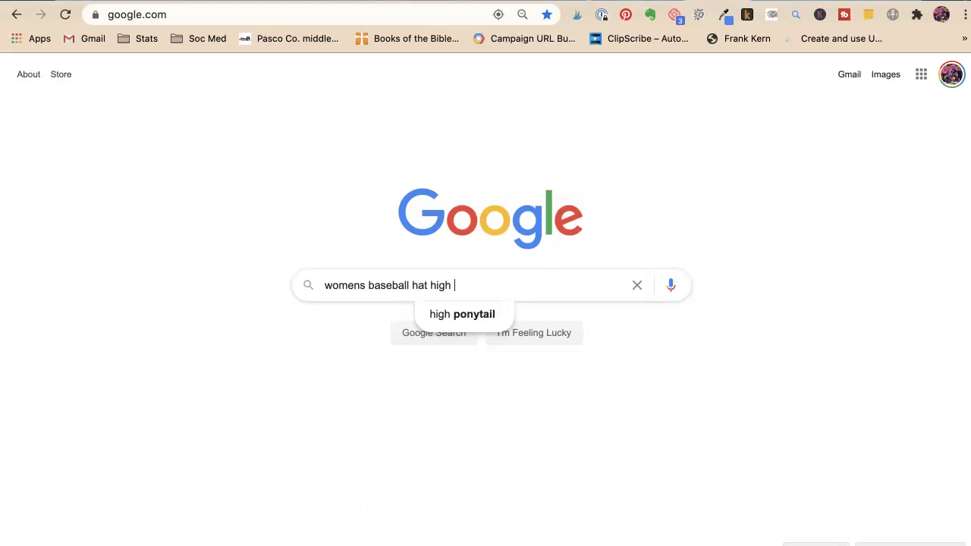
left_click(451, 311)
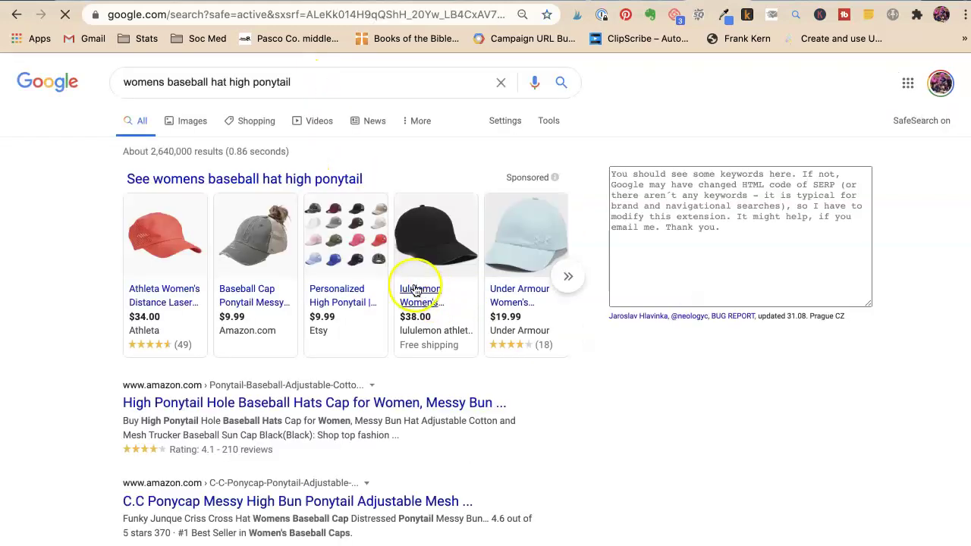
Review the Related Keywords lists, dismiss the Amazon assistant popup, and return to the Etsy listing.
scroll(748, 195, "down", 1)
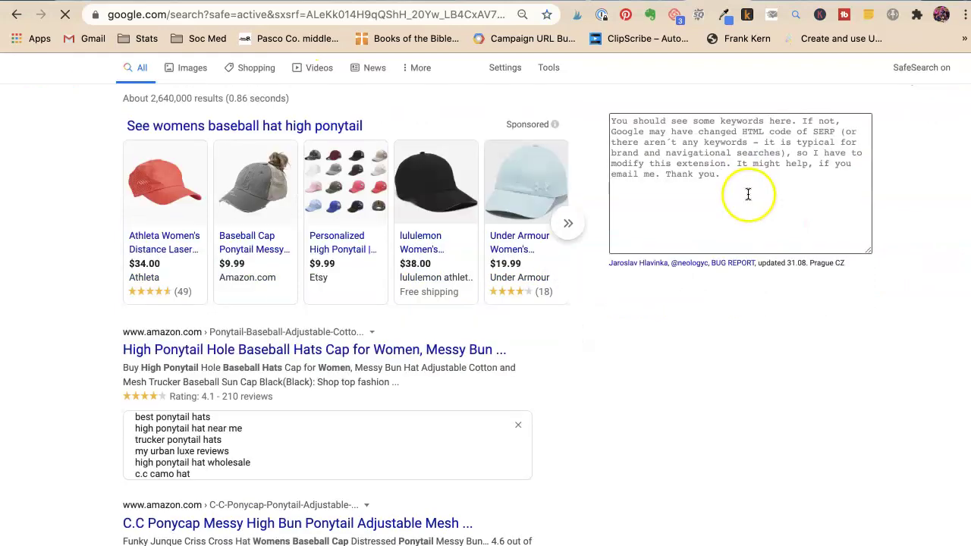
scroll(748, 195, "down", 3)
scroll(747, 195, "down", 2)
scroll(747, 195, "down", 3)
scroll(750, 196, "up", 4)
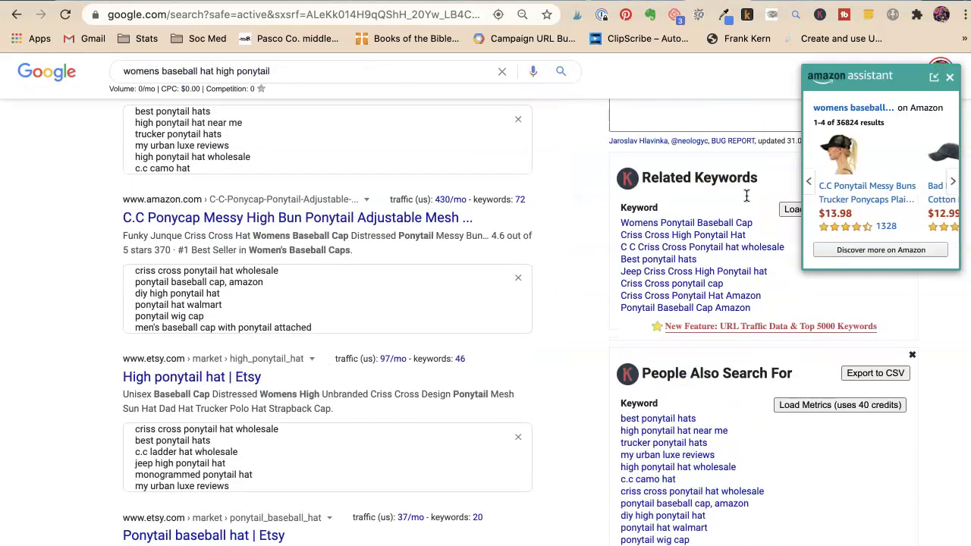
left_click(754, 198)
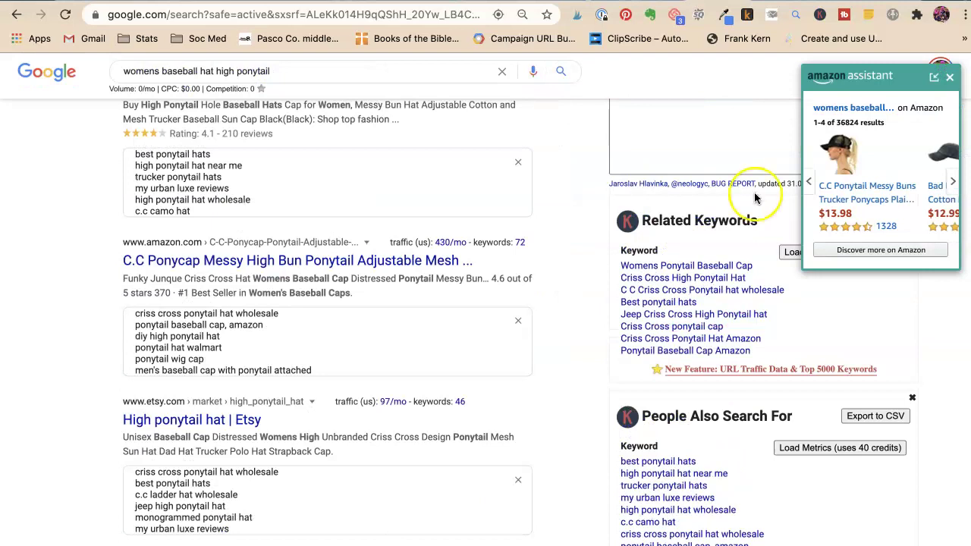
left_click(951, 79)
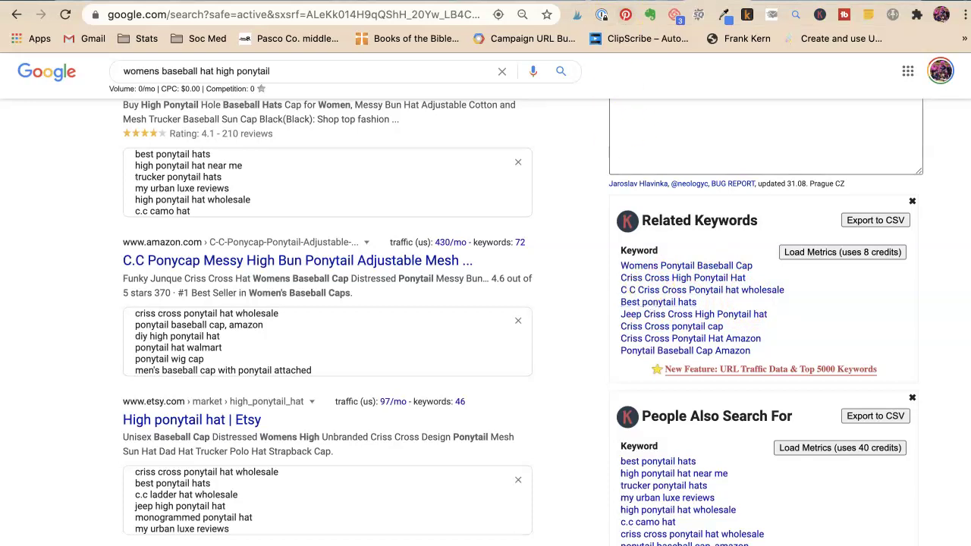
key("ctrl+Tab")
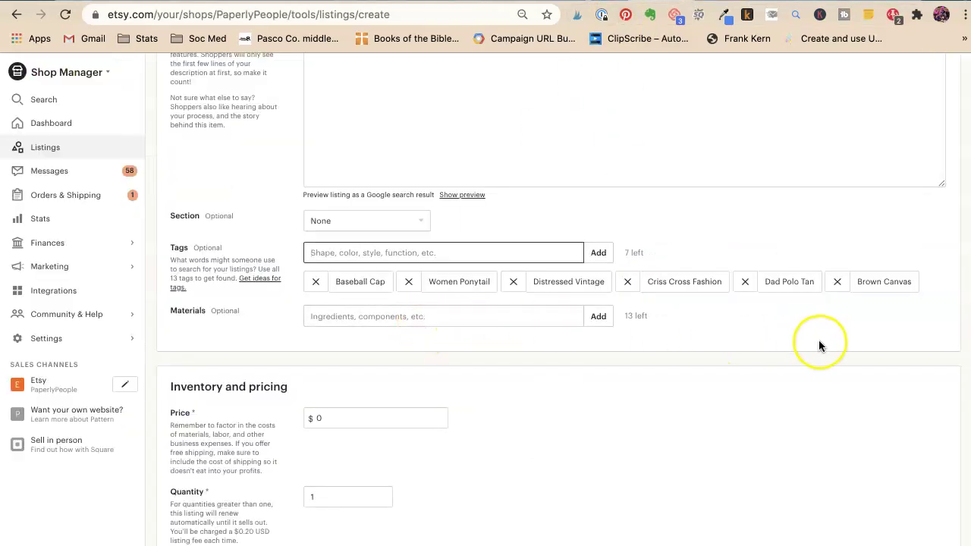
Replace the listing's 'Brown Canvas' tag with 'Brown Canvas Best', leaving 7 tags available.
left_click(837, 287)
left_click(433, 253)
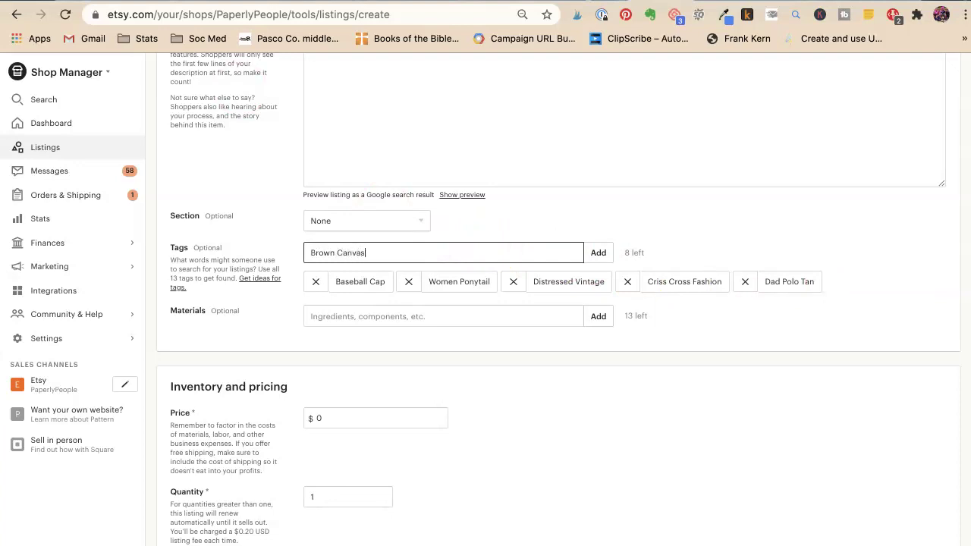
type("Brown Canvas Best")
key("Return")
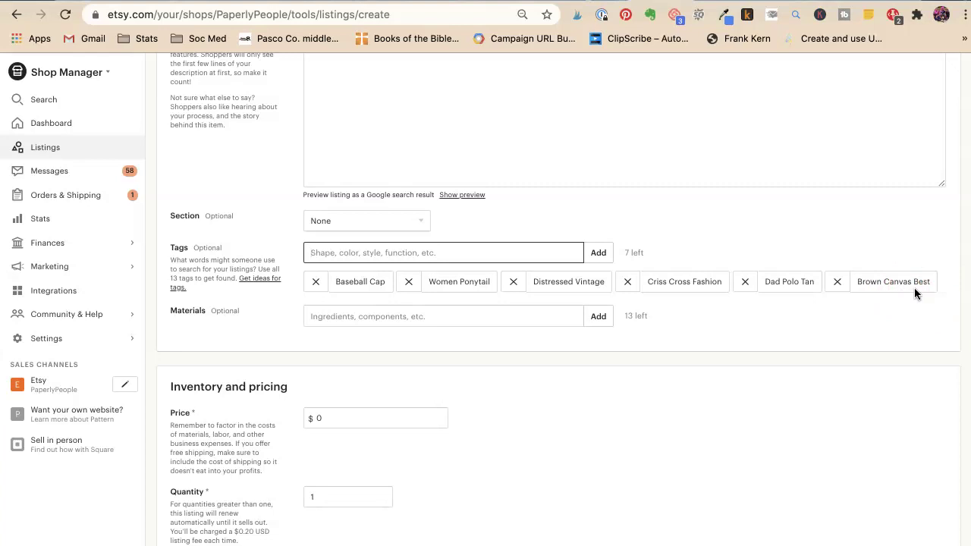
left_click(785, 323)
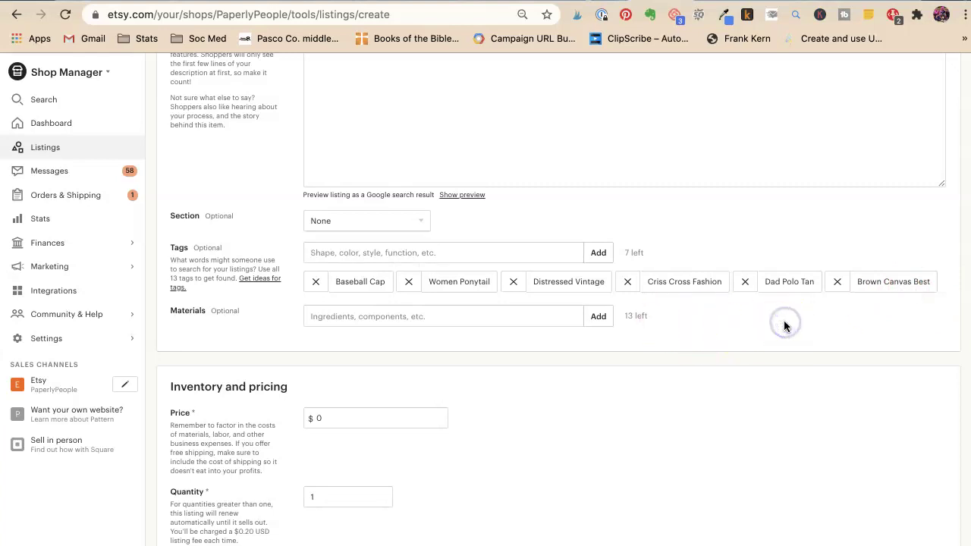
Scroll through Google's People Also Search For keywords for 'womens baseball hat high ponytail'.
key("ctrl+Tab")
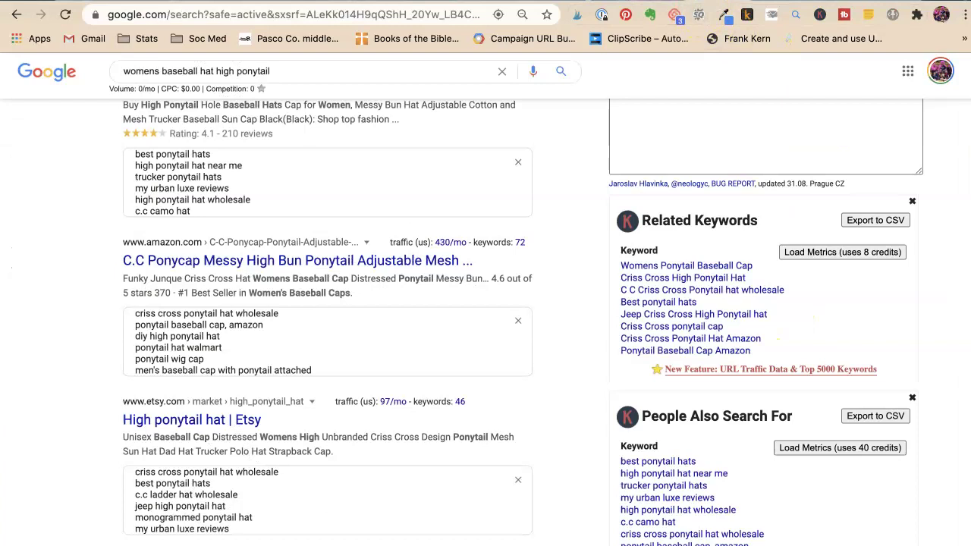
scroll(561, 276, "down", 1)
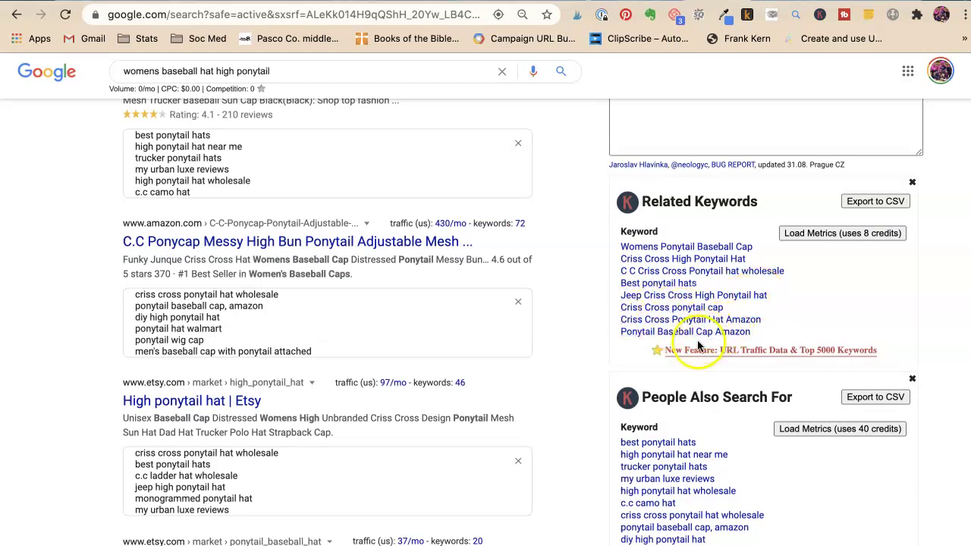
scroll(683, 337, "down", 5)
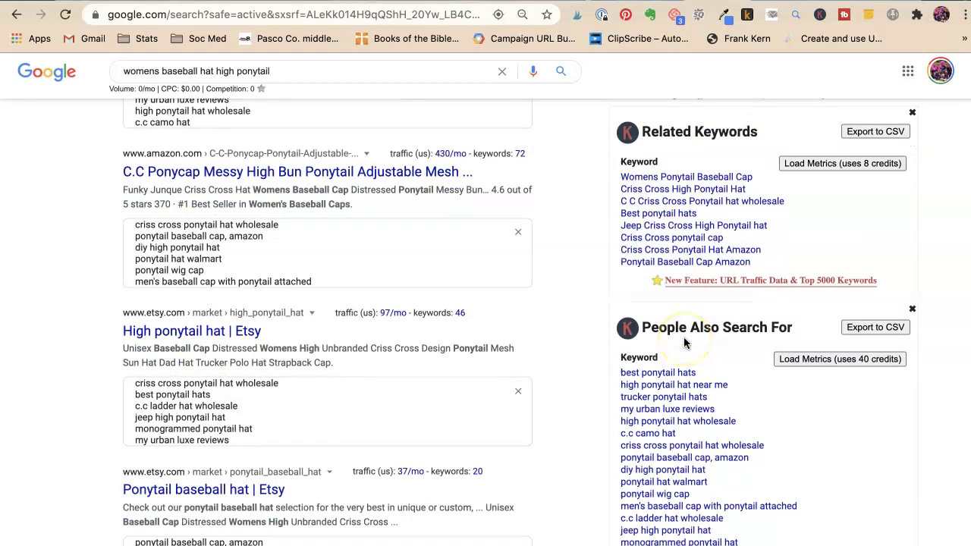
scroll(684, 343, "down", 2)
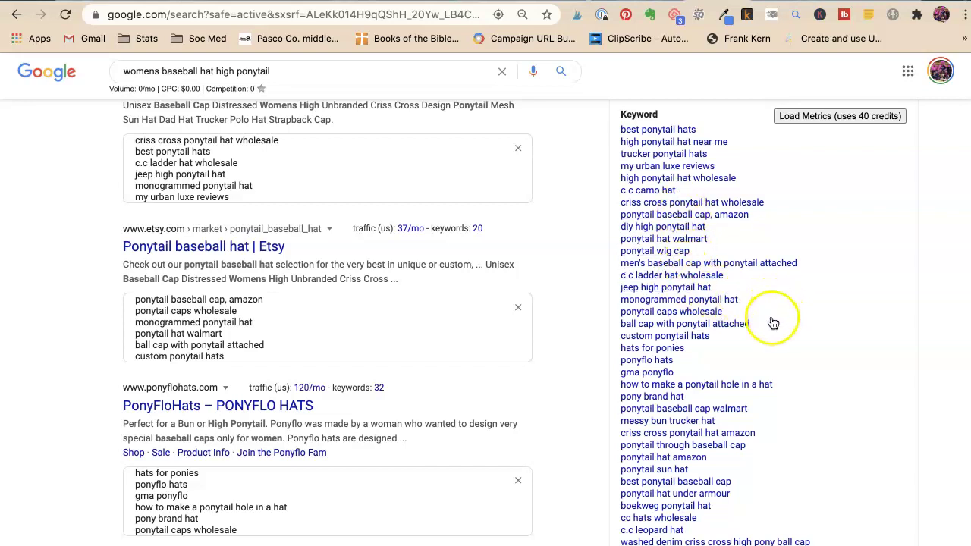
scroll(778, 313, "down", 3)
scroll(779, 322, "down", 5)
scroll(779, 323, "down", 4)
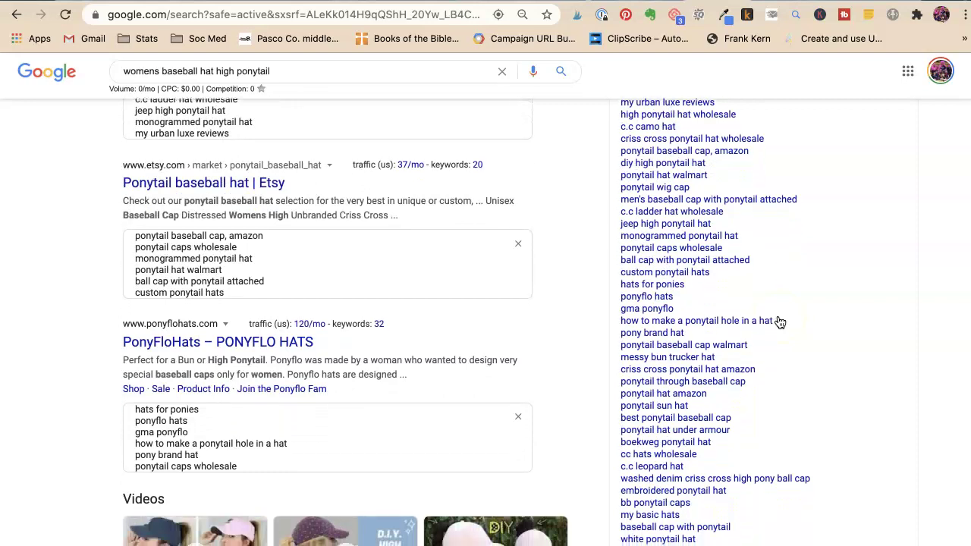
scroll(780, 322, "down", 1)
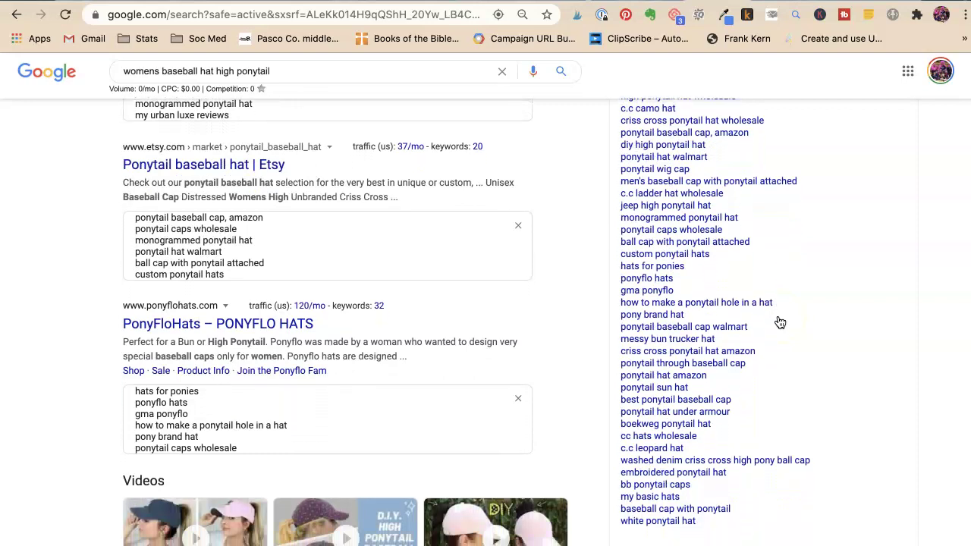
scroll(779, 322, "down", 3)
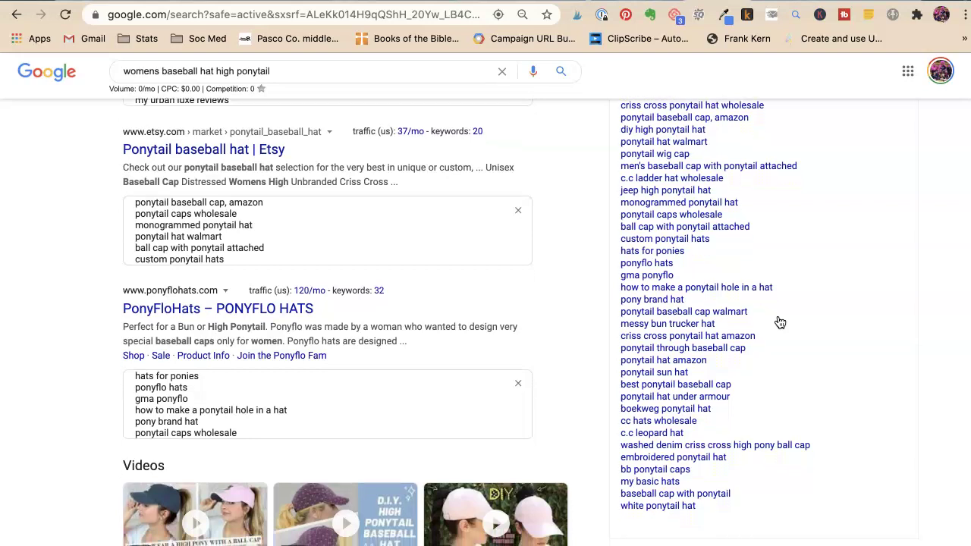
scroll(779, 322, "down", 1)
scroll(780, 322, "down", 3)
scroll(780, 322, "down", 1)
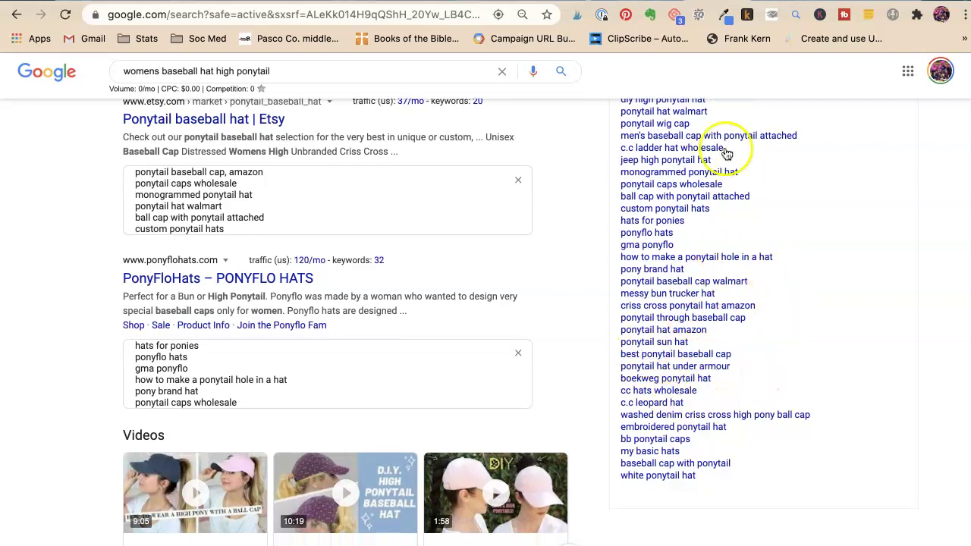
Add 'Sun Washed Denim' as a new listing tag.
key("ctrl+Tab")
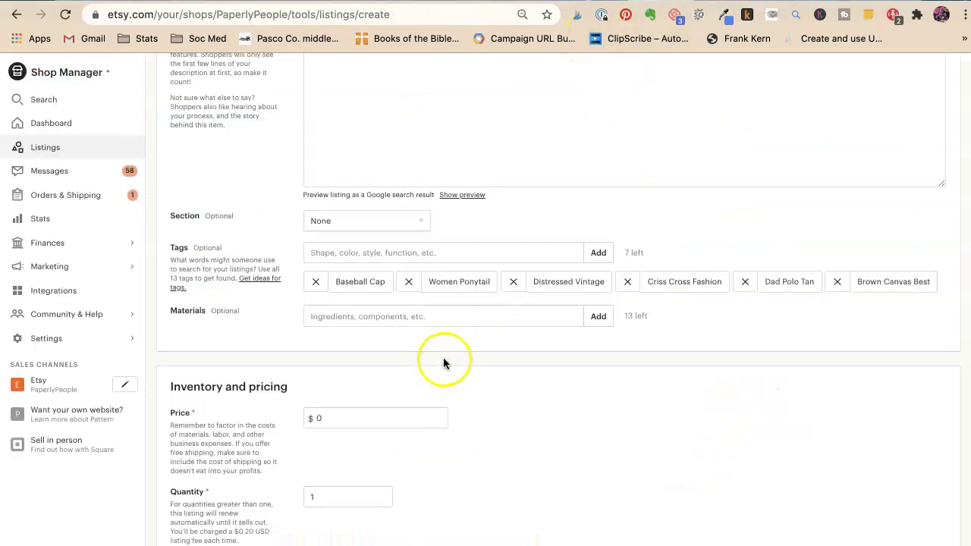
left_click(332, 253)
type("Sun")
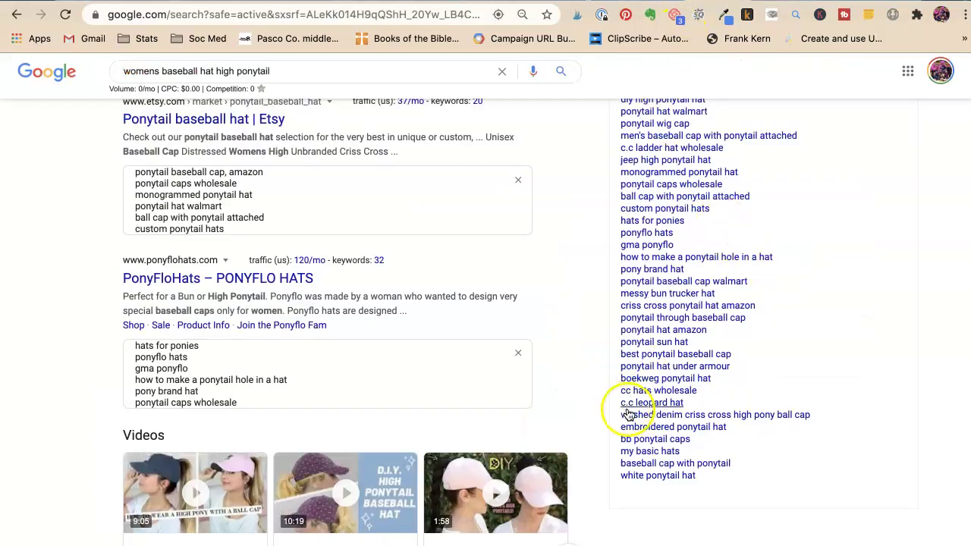
scroll(636, 417, "down", 1)
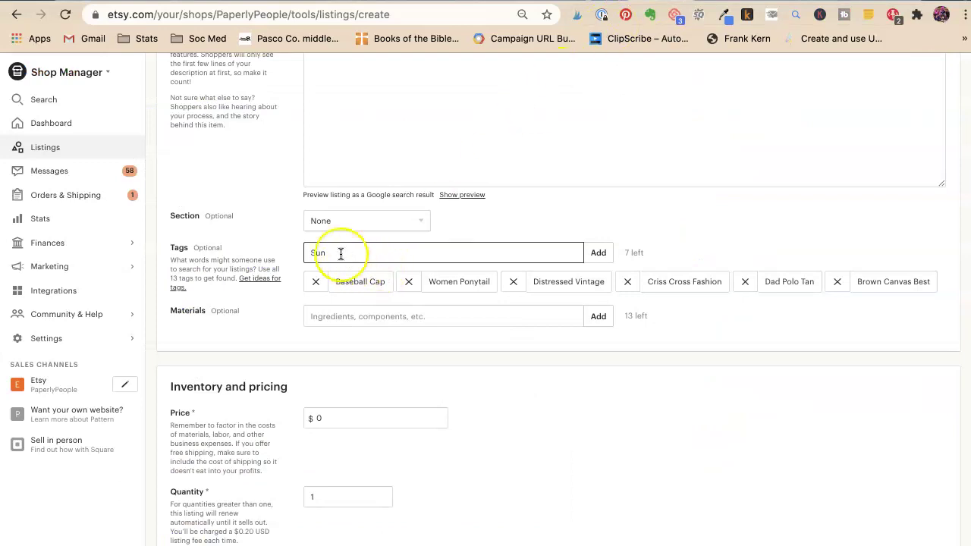
type("Washed Denim")
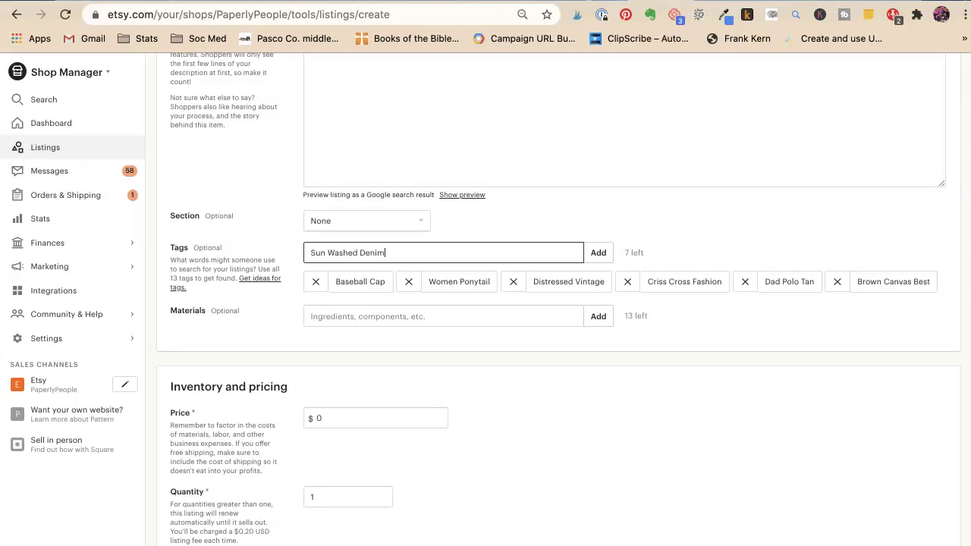
key("Return")
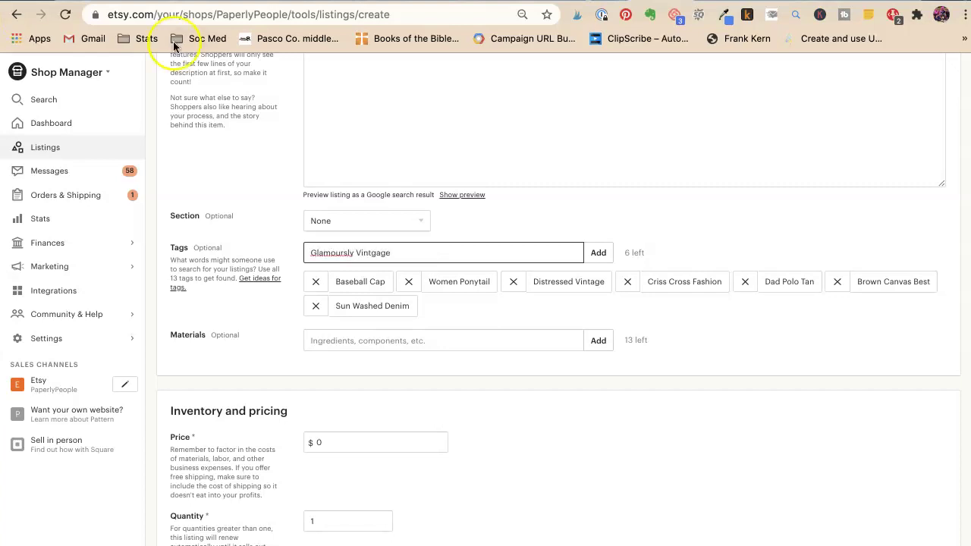
Add the tag 'Glamorously Vintage', correcting the misspellings Glamoursly and Vintgage.
left_click_drag(306, 252, 345, 256)
right_click(345, 256)
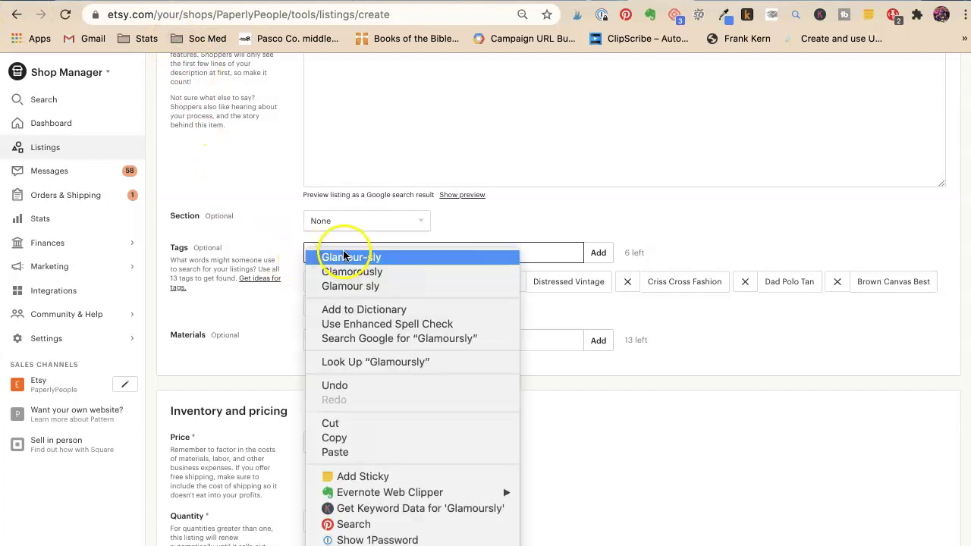
left_click(336, 271)
right_click(379, 254)
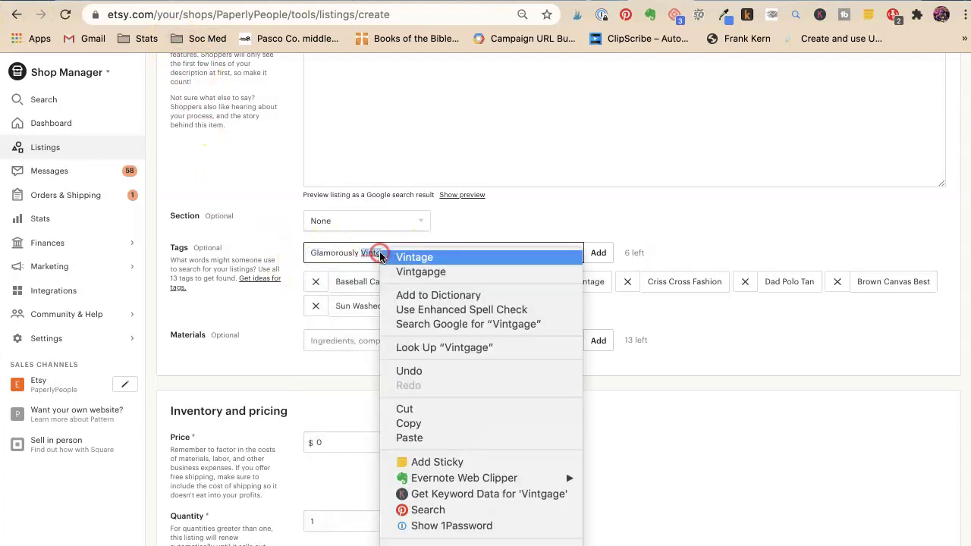
left_click(414, 258)
left_click(606, 257)
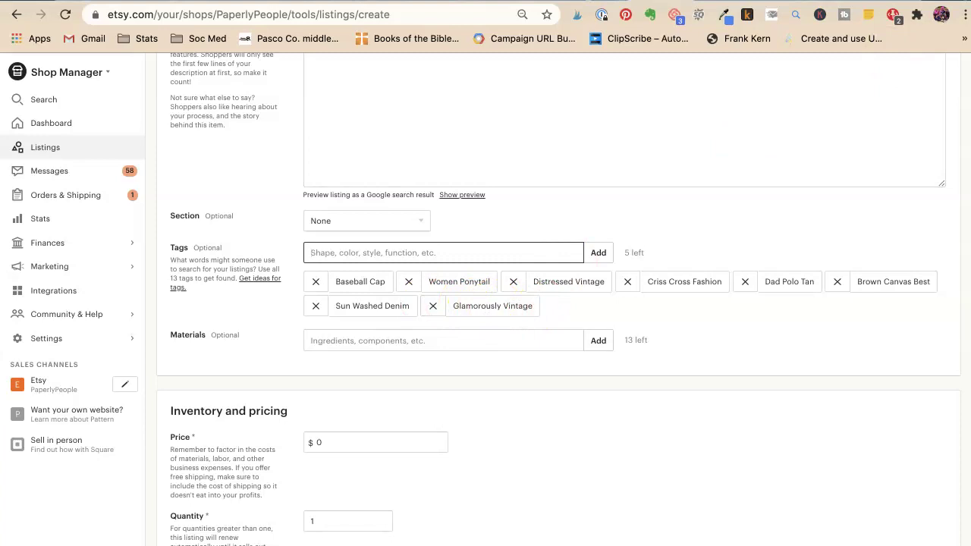
key("ctrl+Tab")
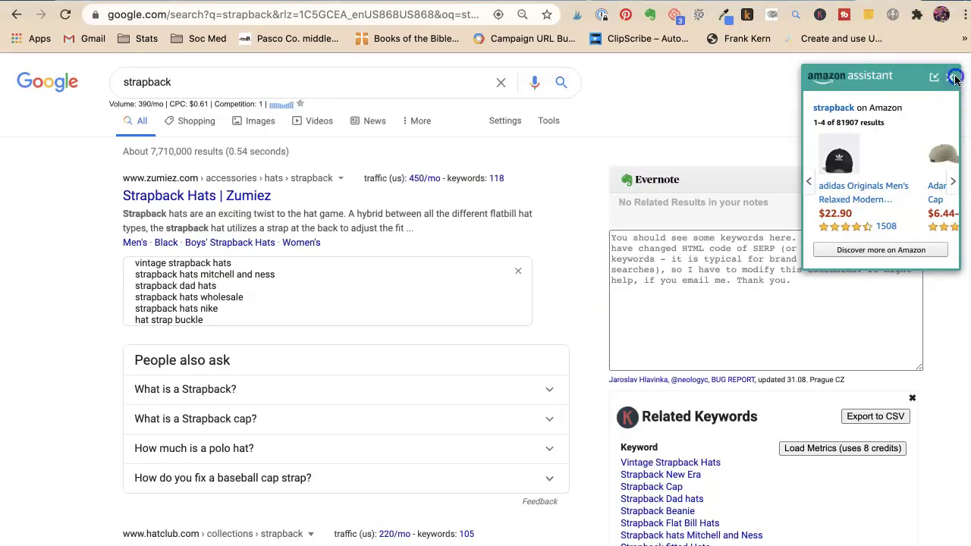
Start going to marmalead.com, but cancel leaving so the Etsy draft stays open.
scroll(568, 401, "down", 3)
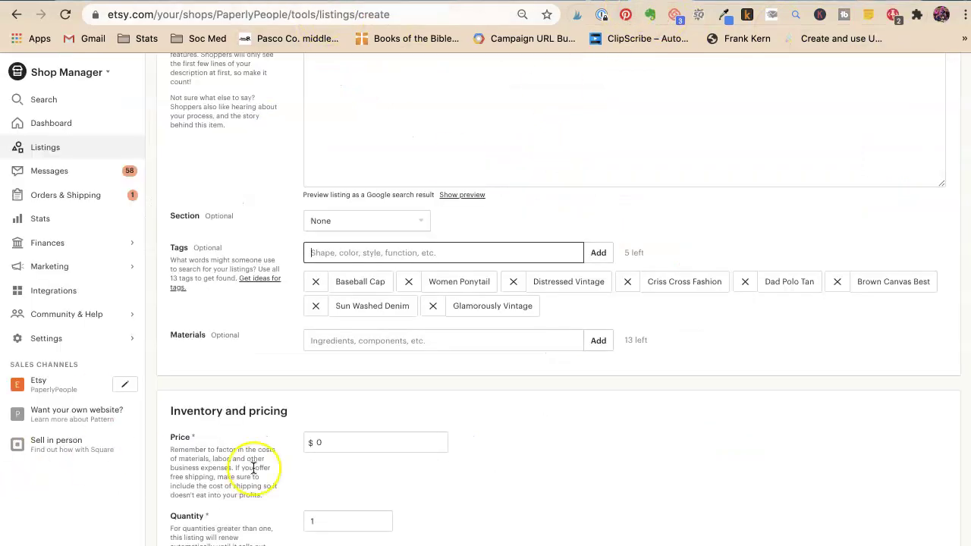
scroll(288, 474, "up", 15)
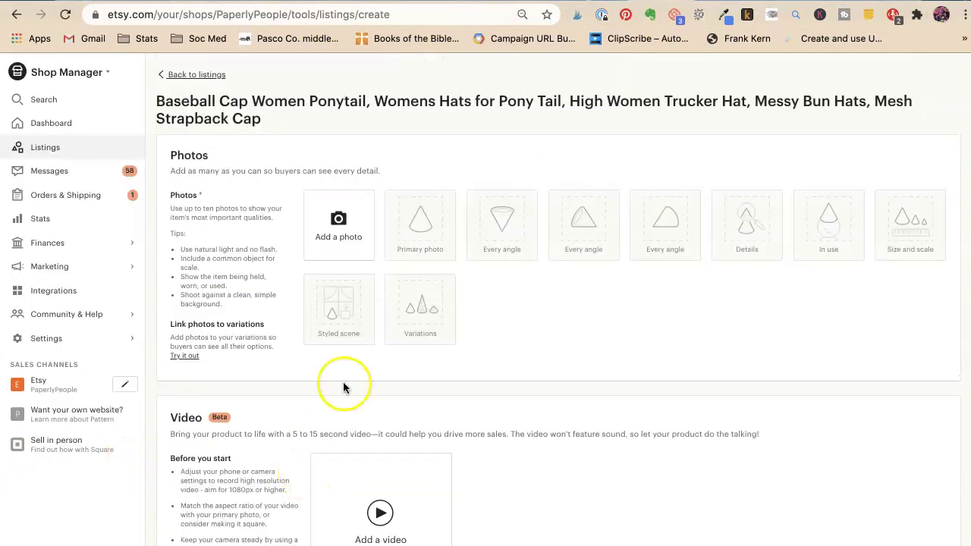
left_click(247, 14)
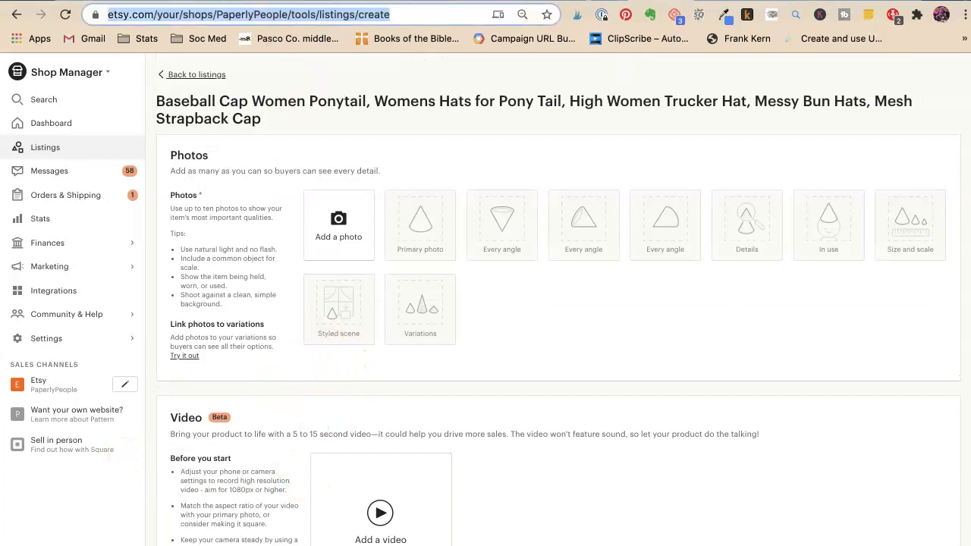
type("marma")
key("Return")
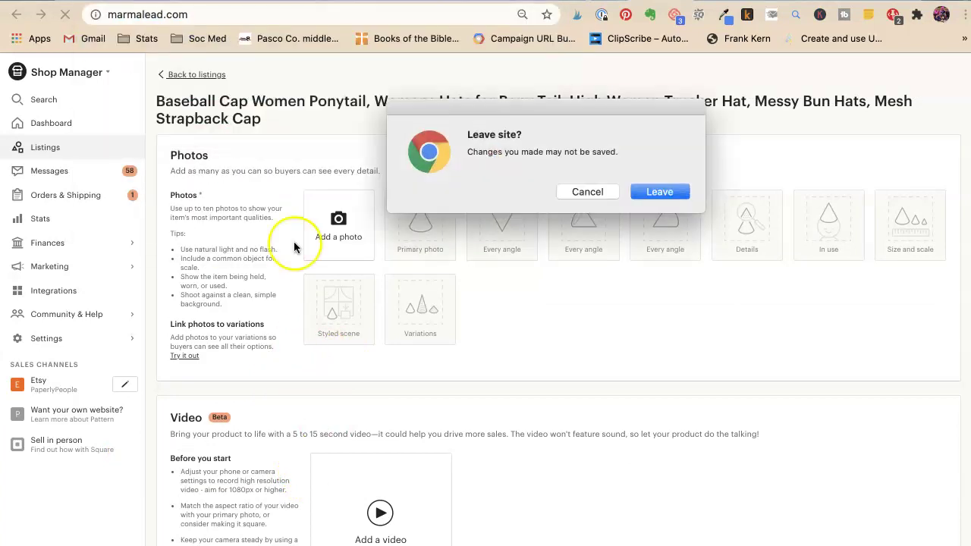
left_click(580, 192)
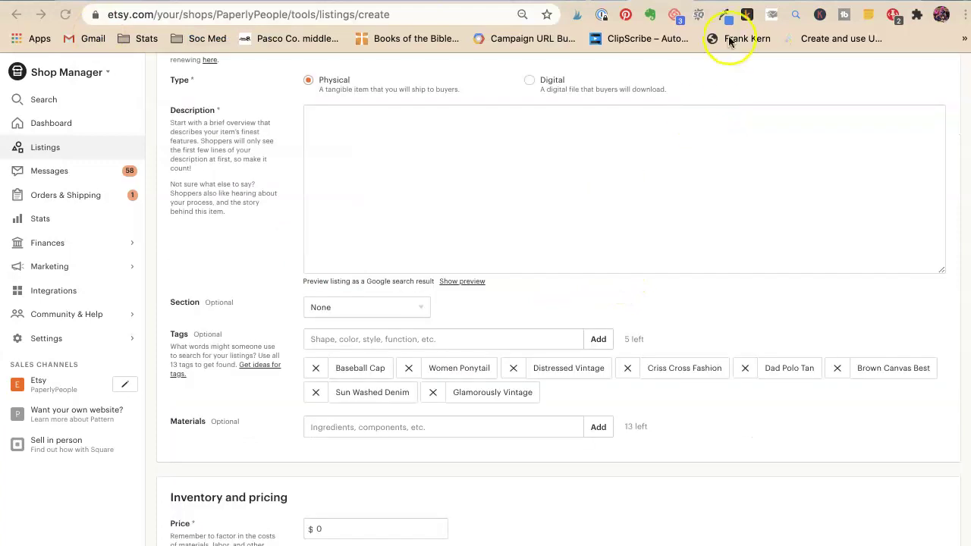
Go to marmalead.com in the Google tab and log in to Marmalead.
key("ctrl+Tab")
left_click(431, 20)
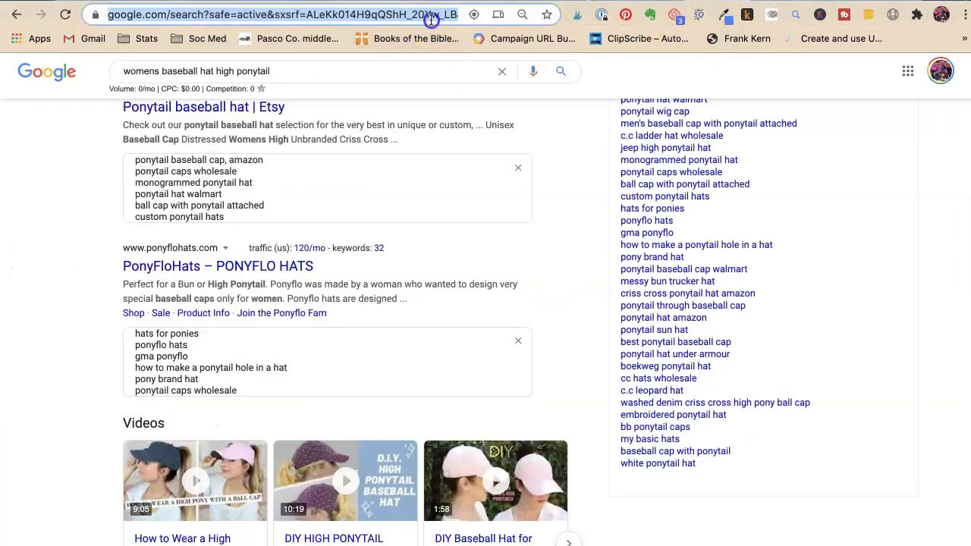
type("marma")
key("Return")
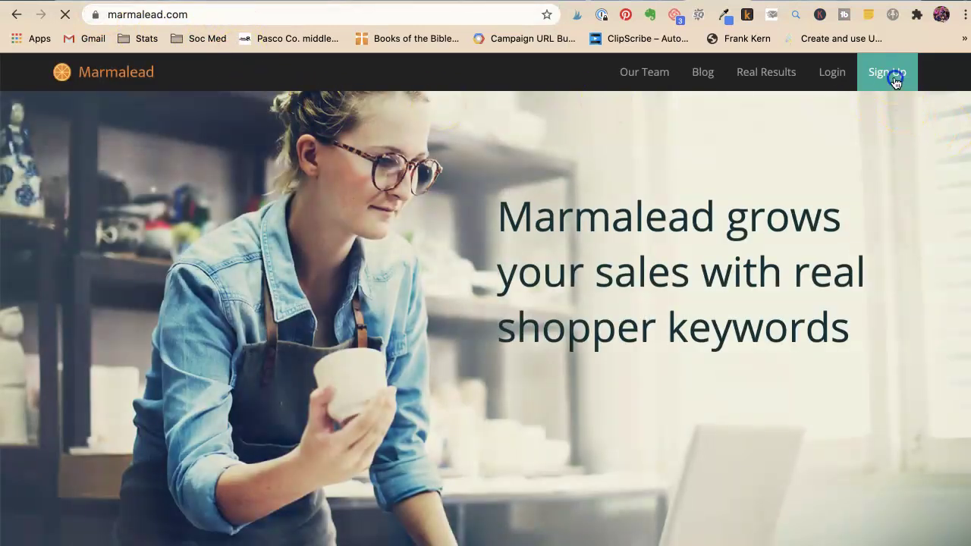
left_click(895, 82)
left_click(895, 82)
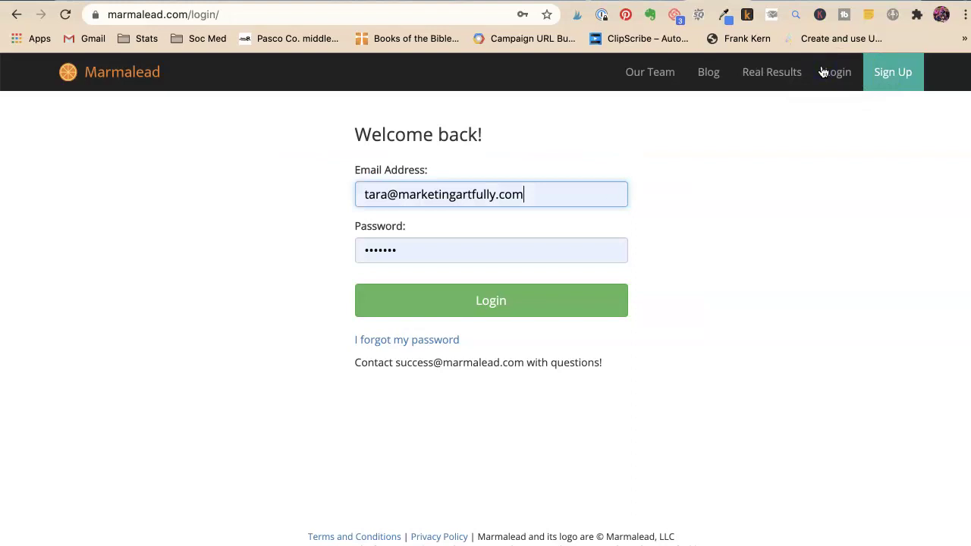
left_click(408, 290)
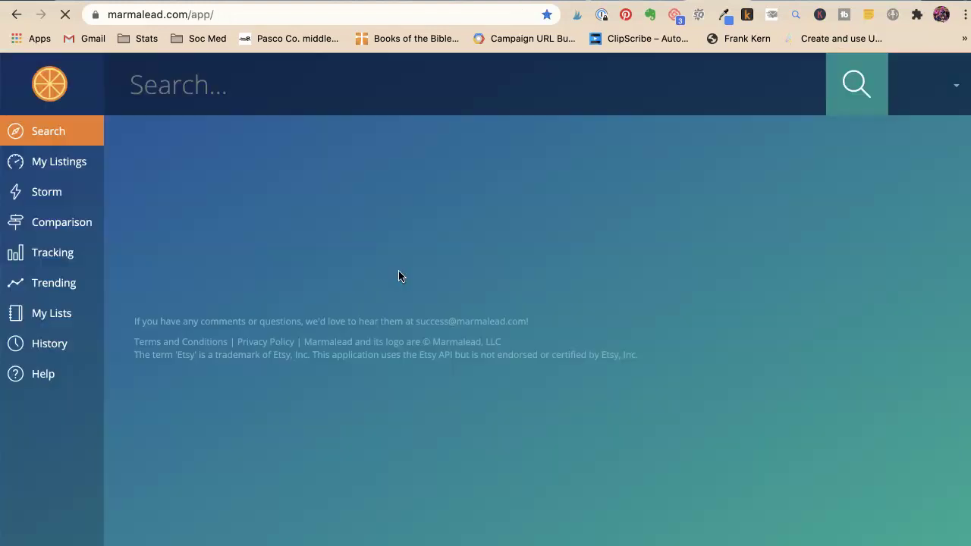
Run a Marmalead keyword search for 'women ponytail hat'.
left_click(184, 95)
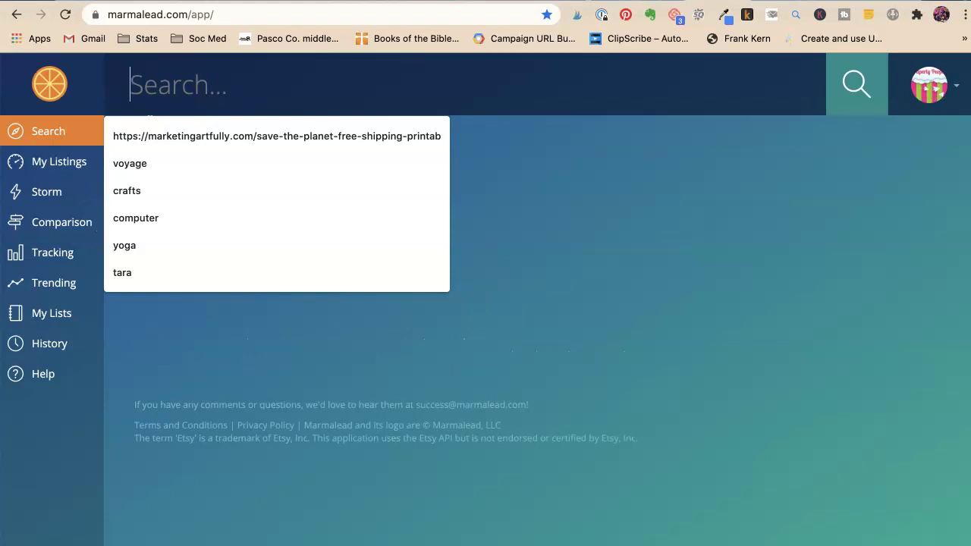
type("women")
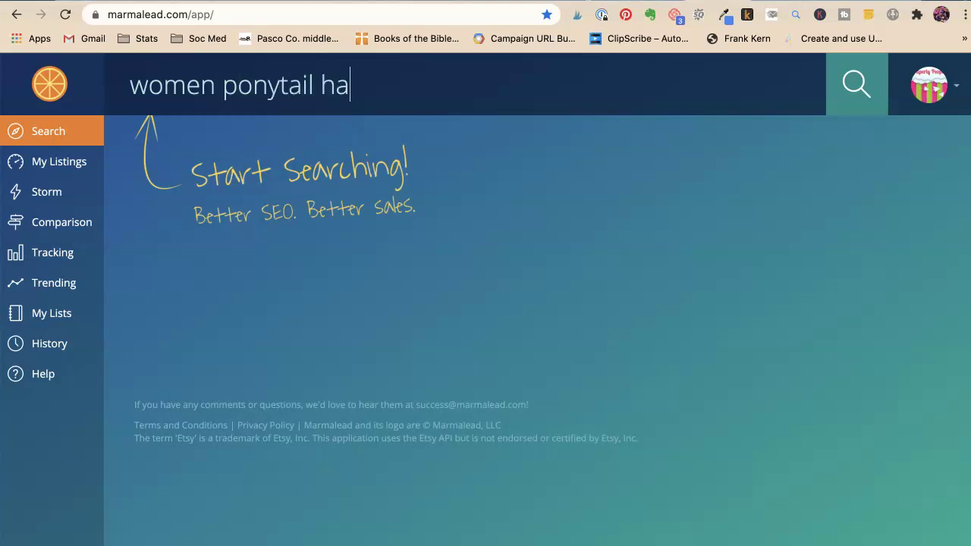
type("ponytail hat")
key("Return")
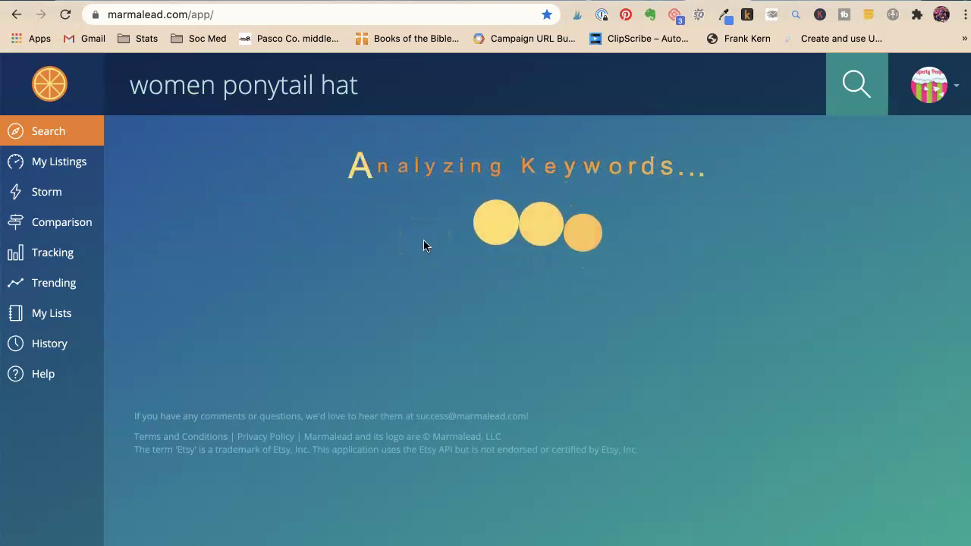
left_click(321, 225)
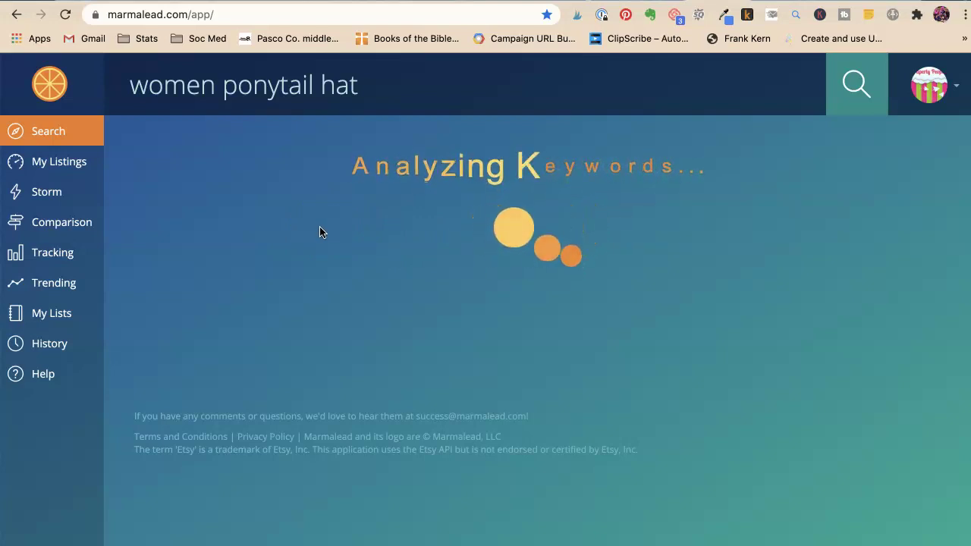
left_click(308, 238)
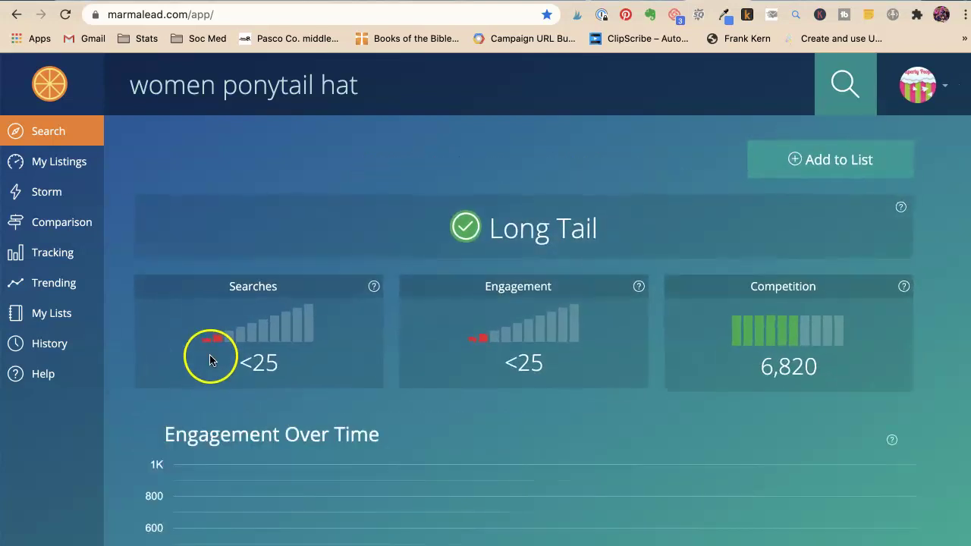
scroll(438, 412, "down", 6)
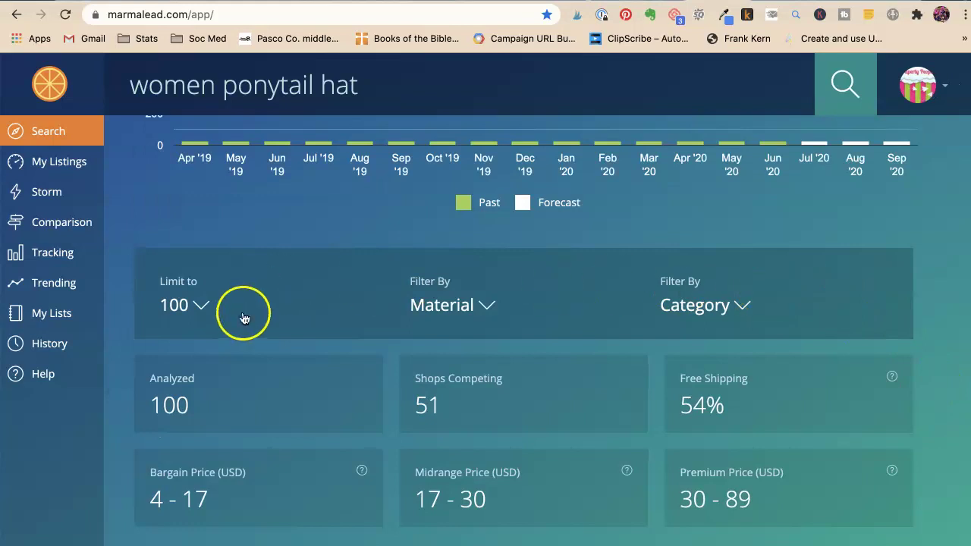
scroll(246, 319, "down", 3)
scroll(247, 322, "down", 3)
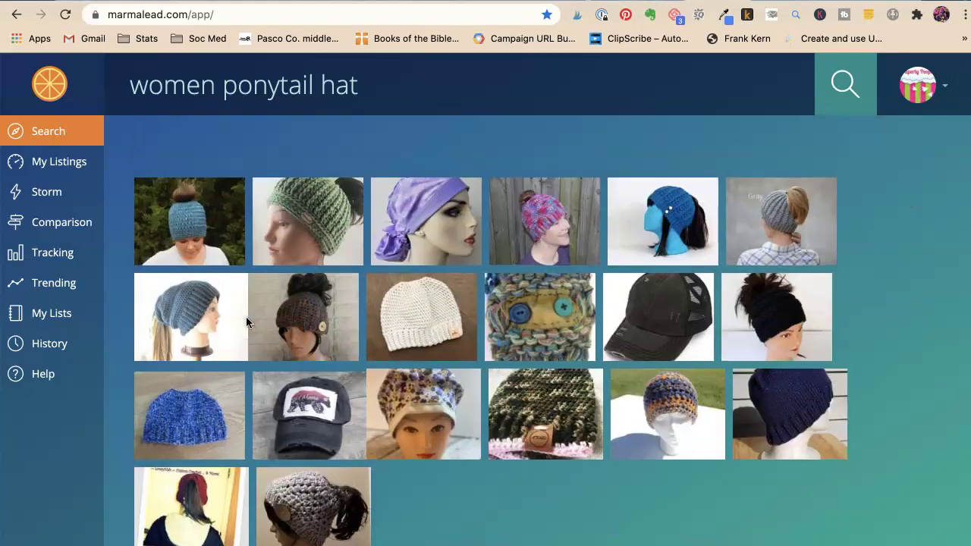
scroll(246, 316, "up", 3)
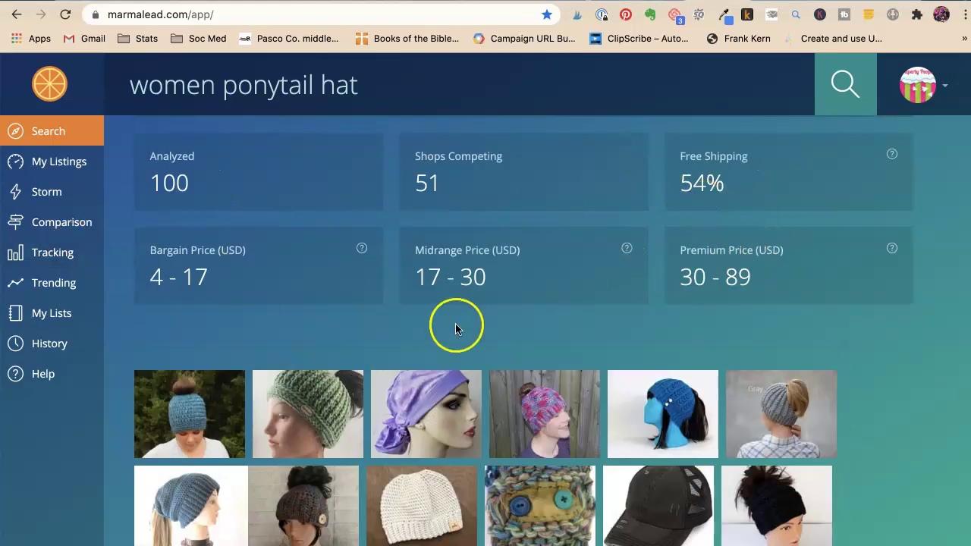
scroll(333, 392, "down", 5)
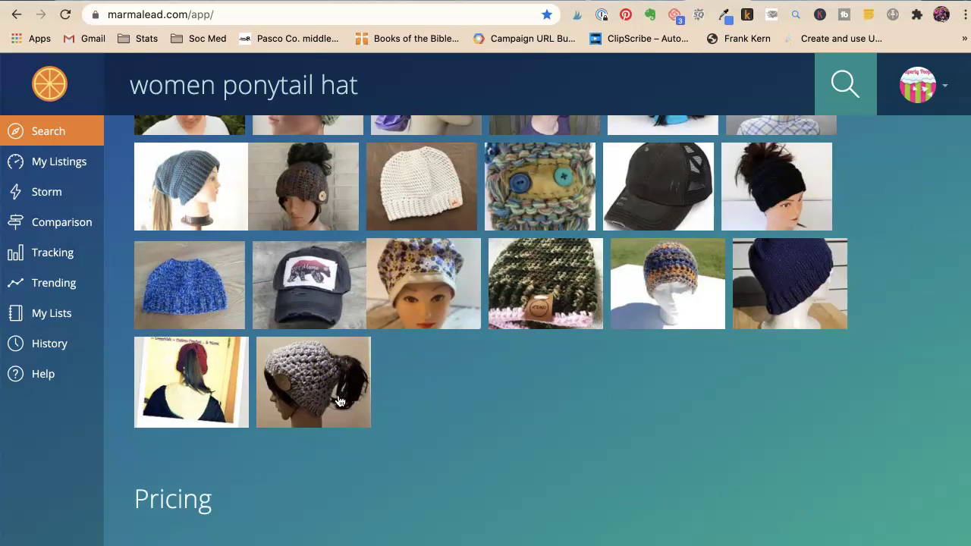
scroll(339, 402, "down", 7)
scroll(339, 402, "up", 9)
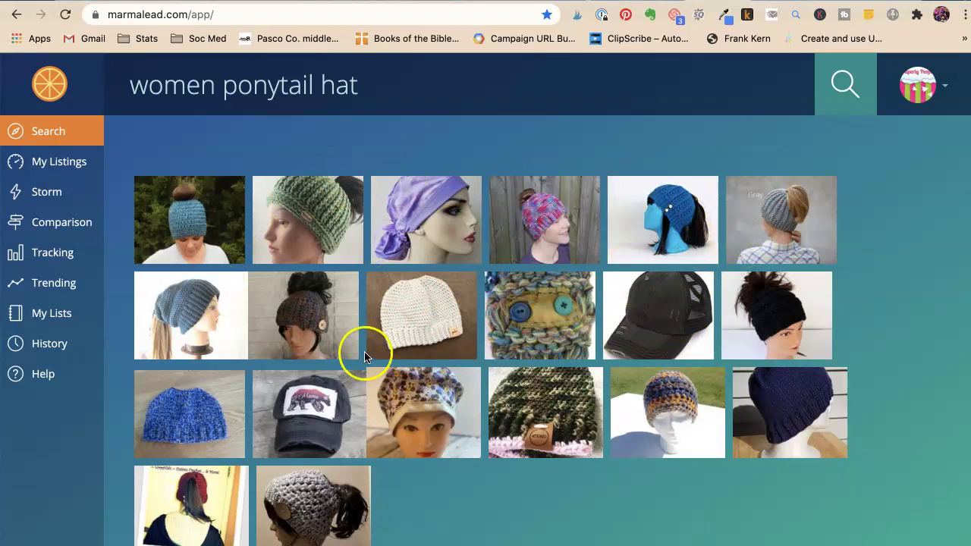
Change the Marmalead search term to 'women ponytail cap' and run it.
double_click(325, 95)
type("cap")
key("Return")
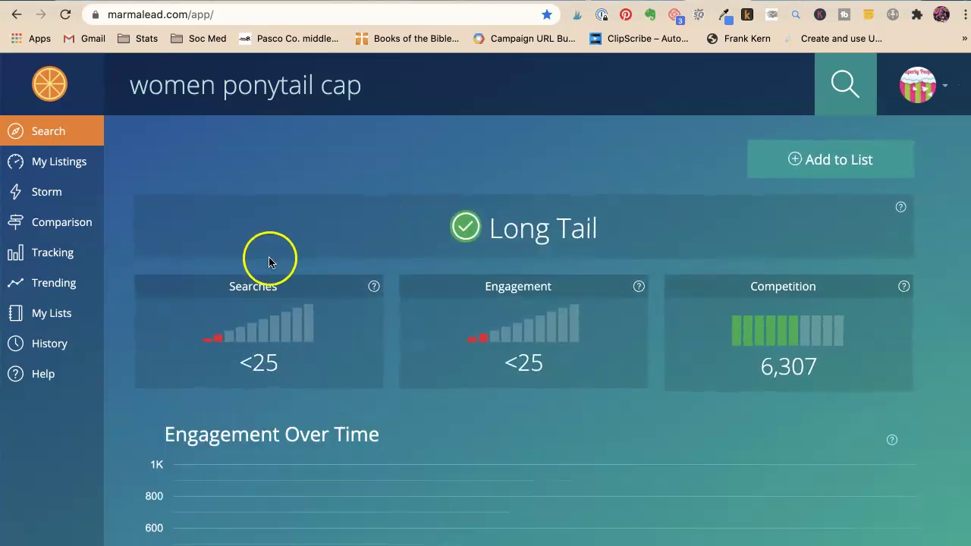
Browse down to the Popular Tags table, led by scrub cap, and expand the Unisex Baseball Cap title.
scroll(314, 240, "down", 2)
scroll(317, 243, "up", 1)
scroll(317, 243, "down", 10)
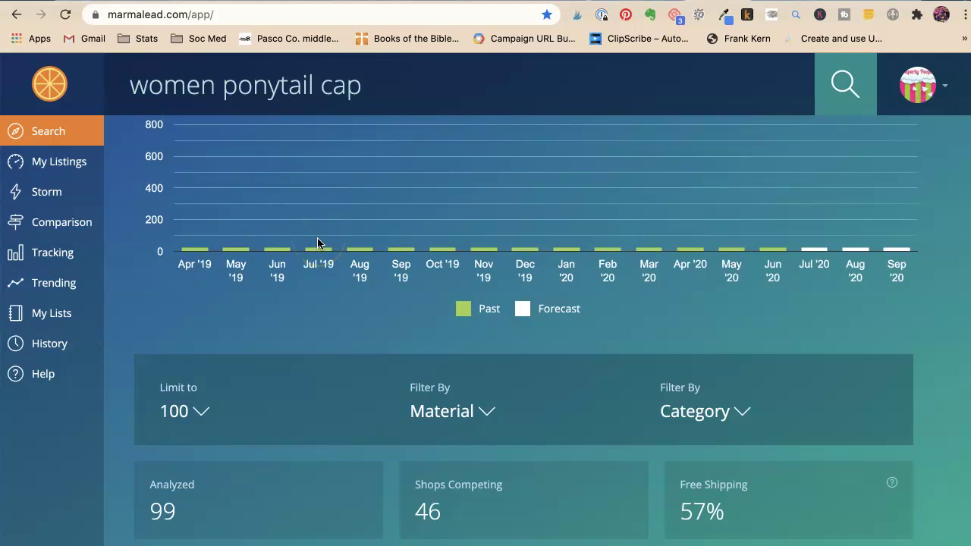
scroll(318, 243, "down", 1)
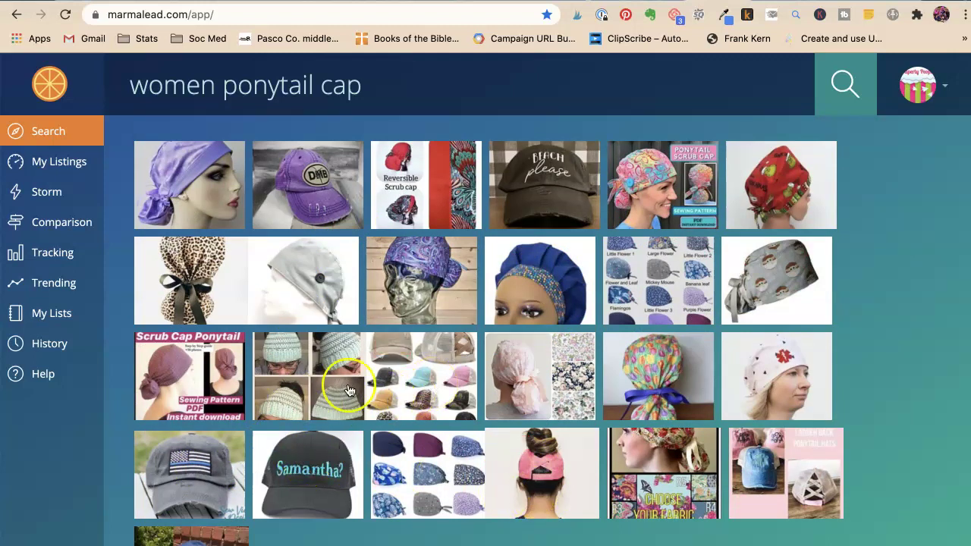
scroll(401, 215, "down", 10)
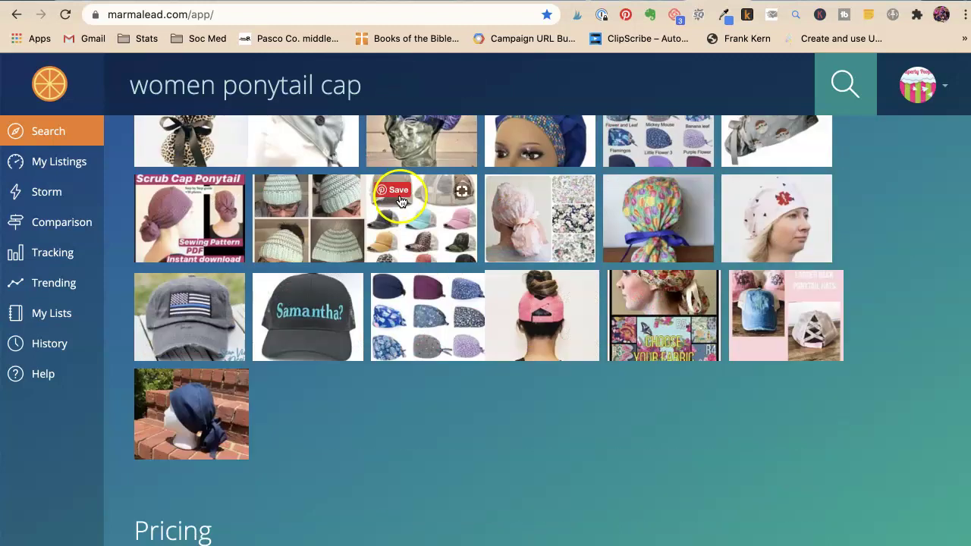
scroll(399, 219, "down", 20)
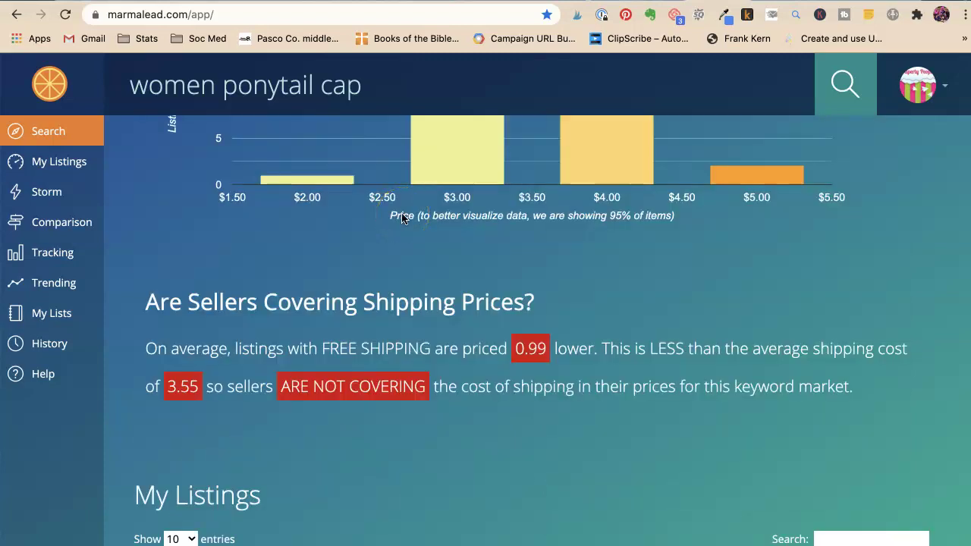
scroll(410, 341, "down", 4)
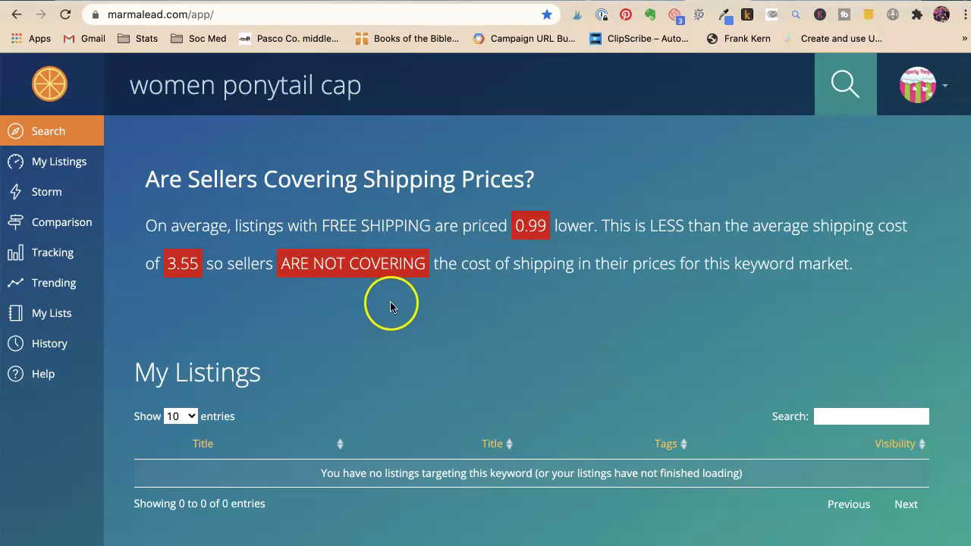
scroll(392, 306, "down", 3)
scroll(391, 306, "down", 12)
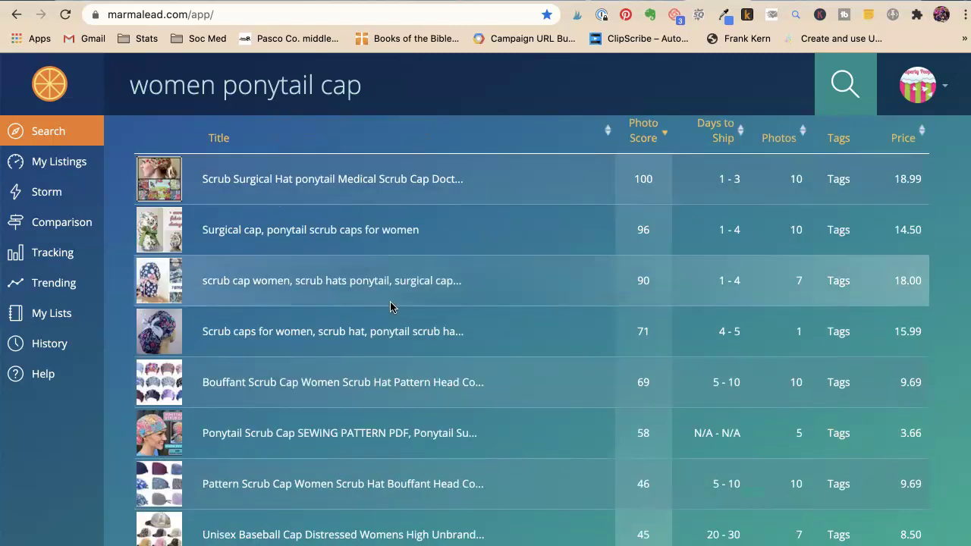
scroll(391, 298, "down", 1)
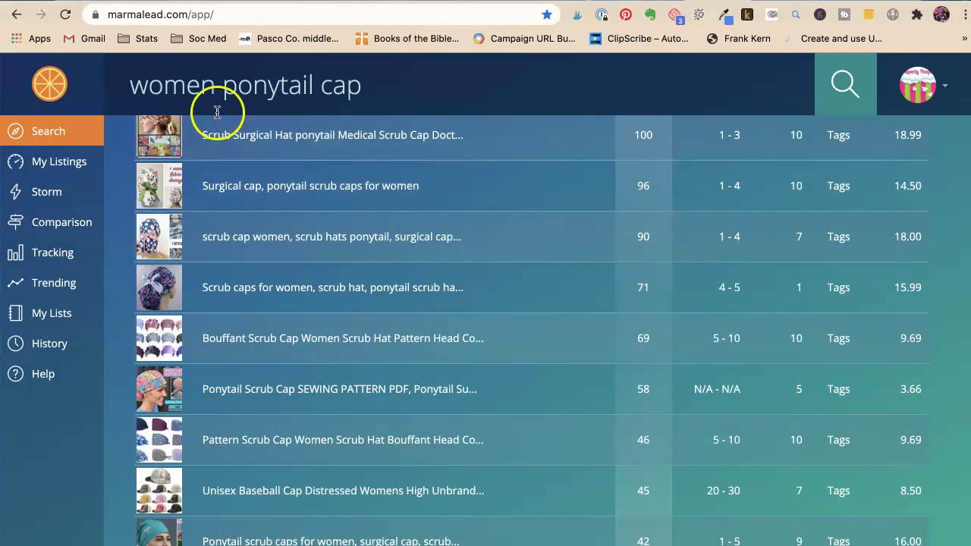
scroll(253, 374, "down", 5)
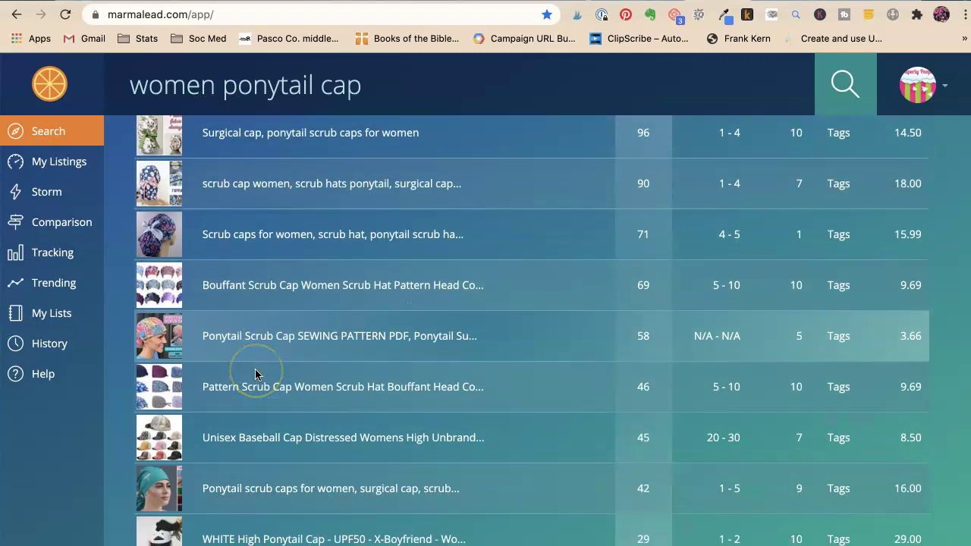
left_click(244, 314)
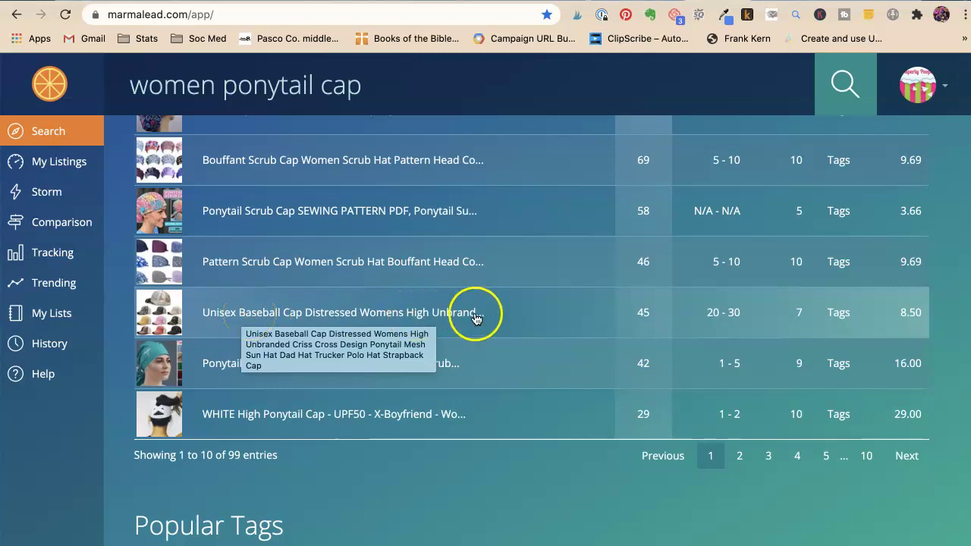
scroll(205, 213, "down", 2)
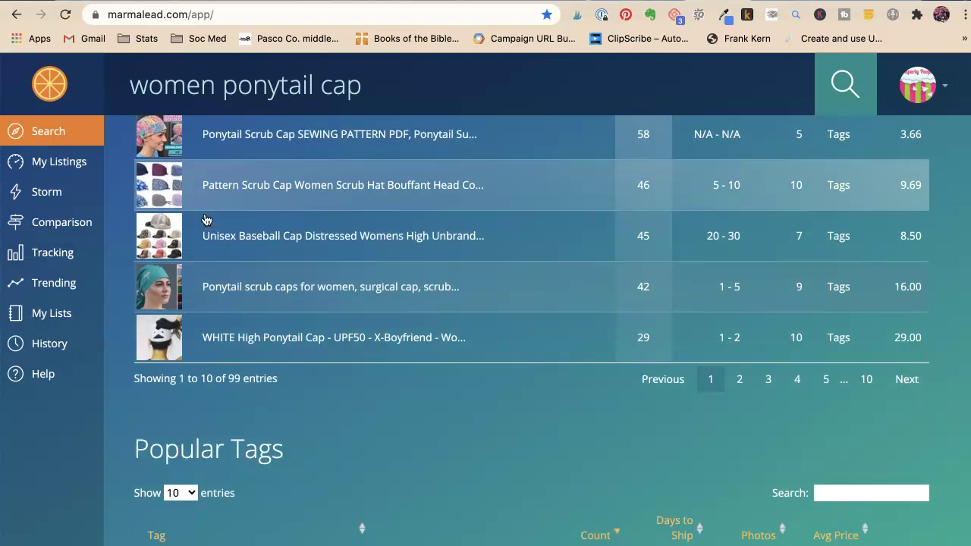
scroll(205, 220, "down", 5)
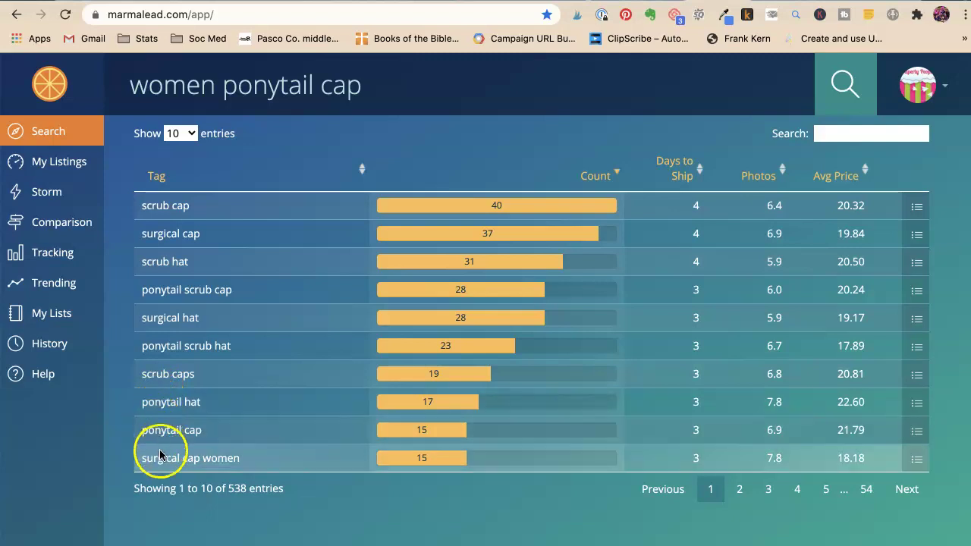
Search Marmalead for 'women ponytail baseball cap' and review its popular tags.
left_click(322, 84)
type("basen")
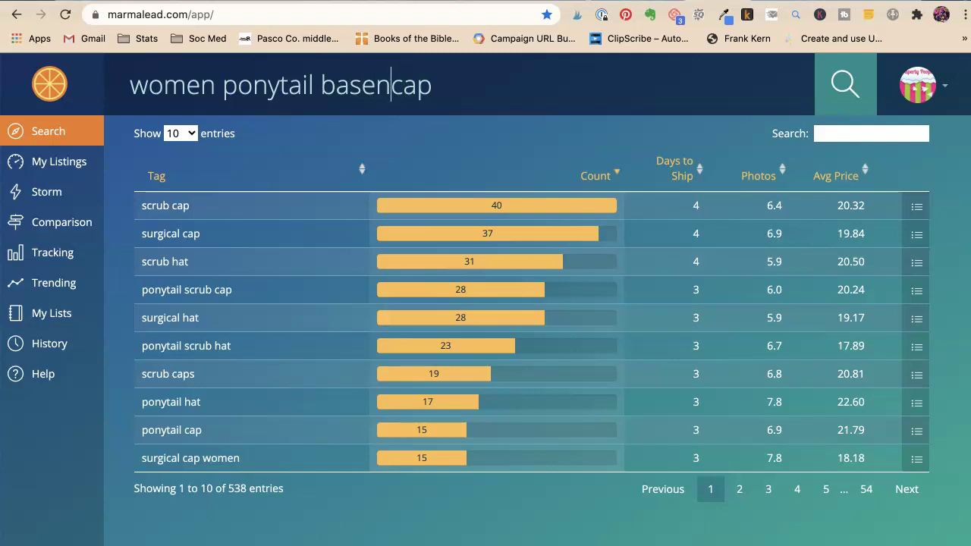
type("a")
key("BackSpace")
key("BackSpace")
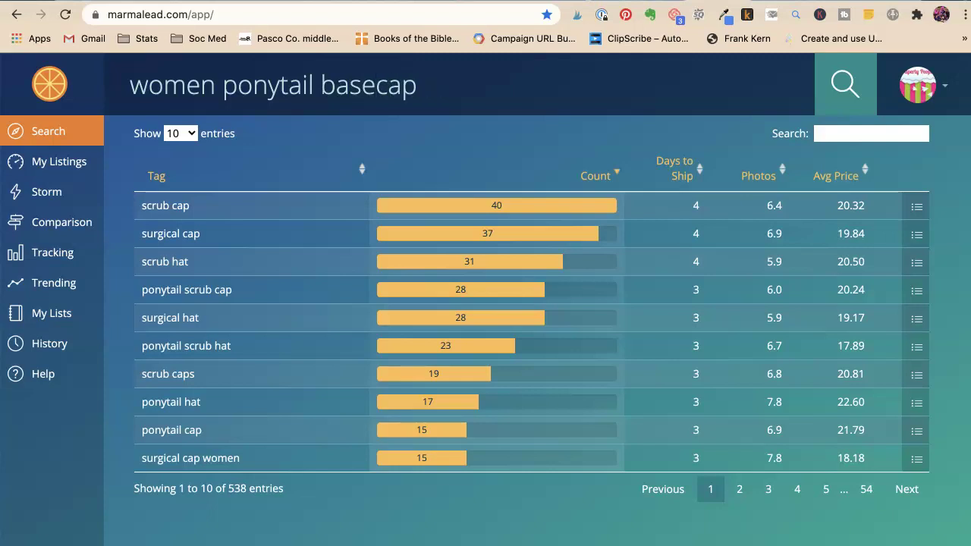
key("Return")
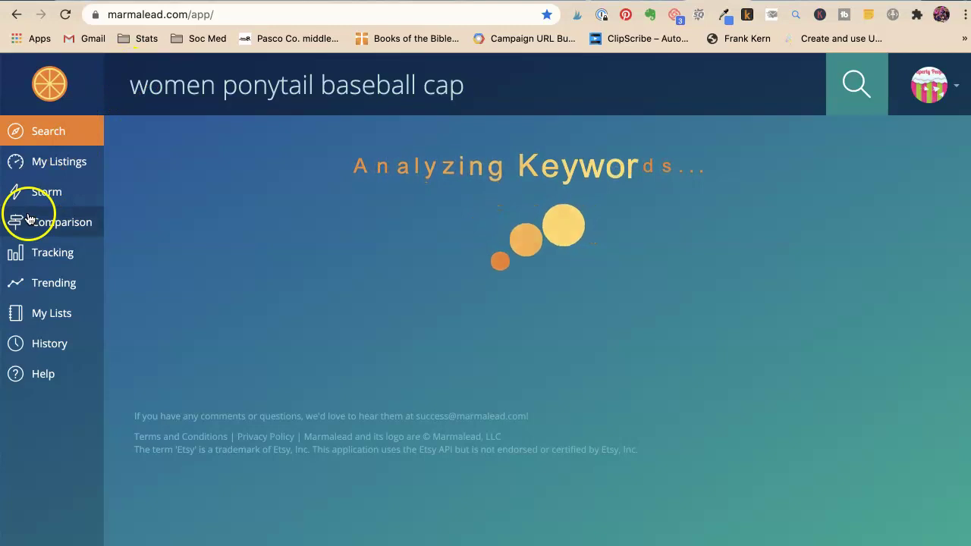
scroll(321, 307, "down", 15)
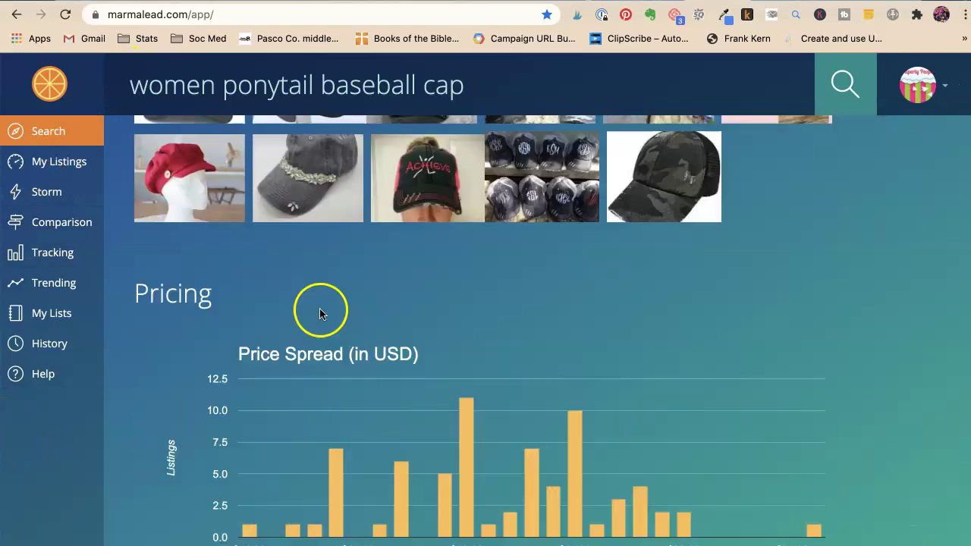
scroll(319, 314, "down", 8)
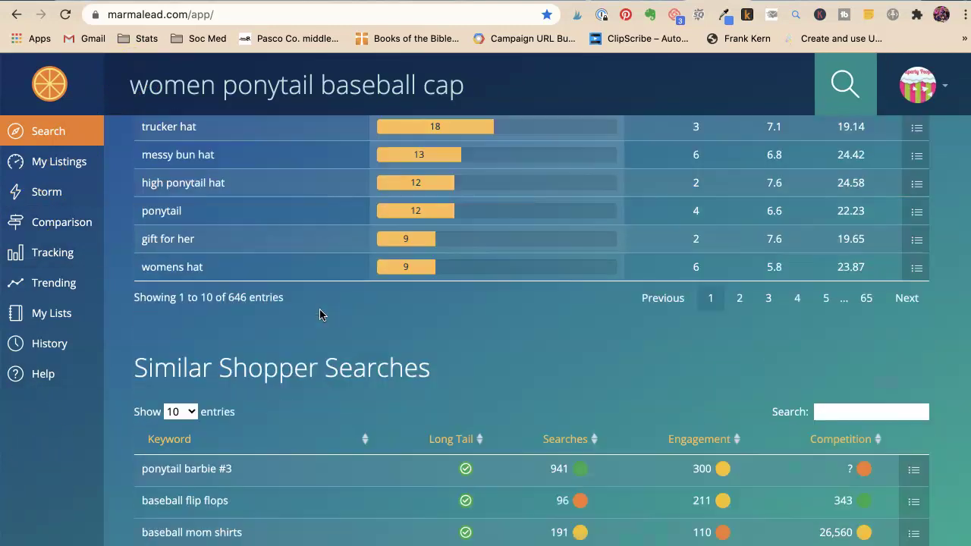
scroll(319, 314, "up", 3)
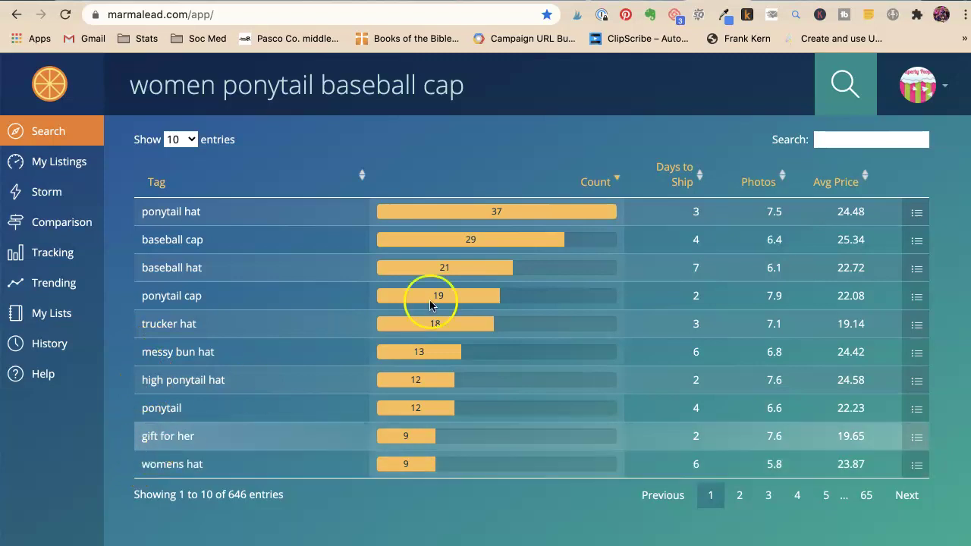
key("ctrl+Tab")
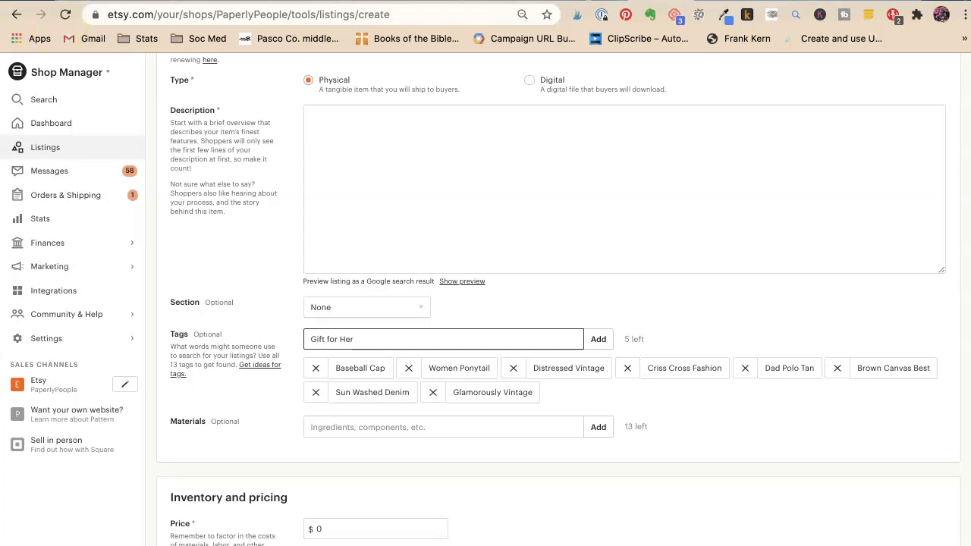
Add the tags 'Gift for Her Mom' and 'Daughter Wife Sister', leaving 3 tags.
key("ctrl+Tab")
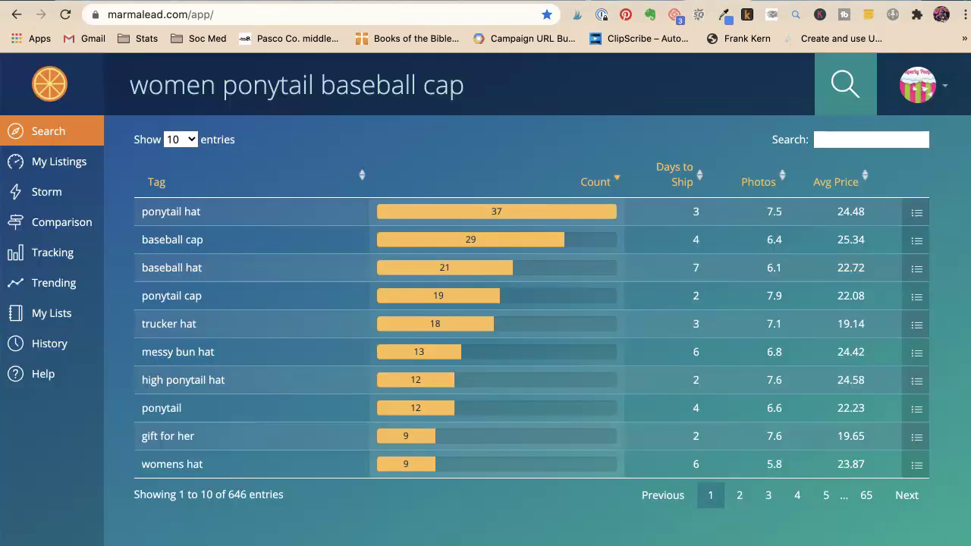
key("ctrl+shift+Tab")
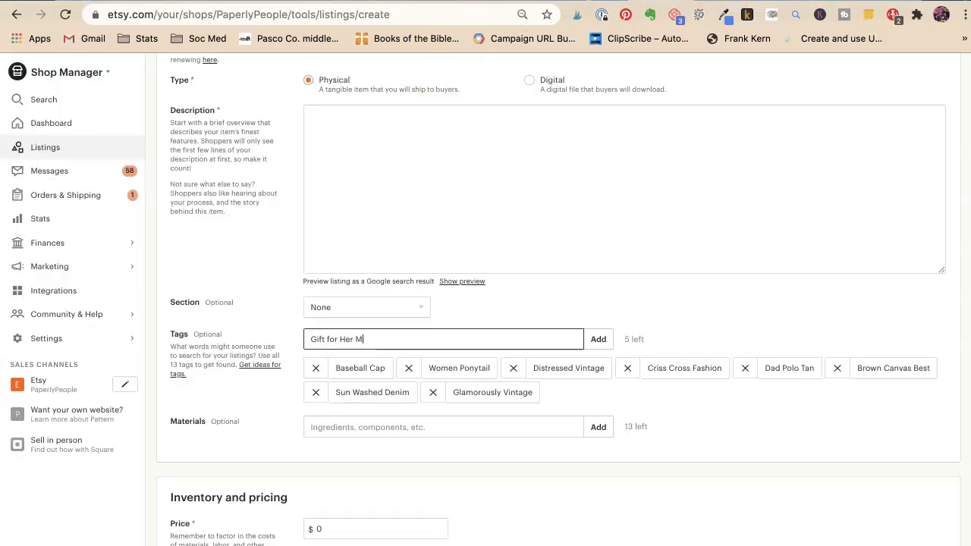
type("Mom")
key("Return")
type("Daughter Wife Sister")
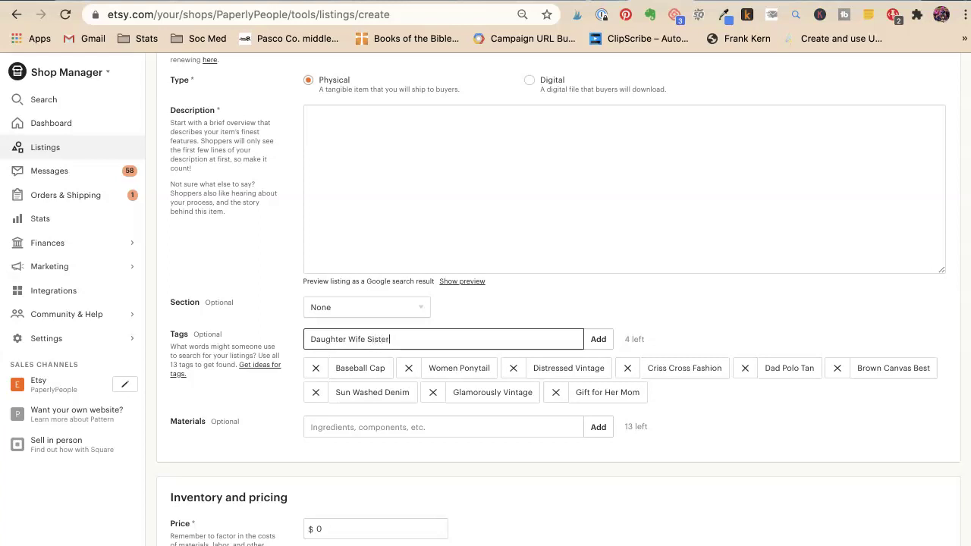
key("Return")
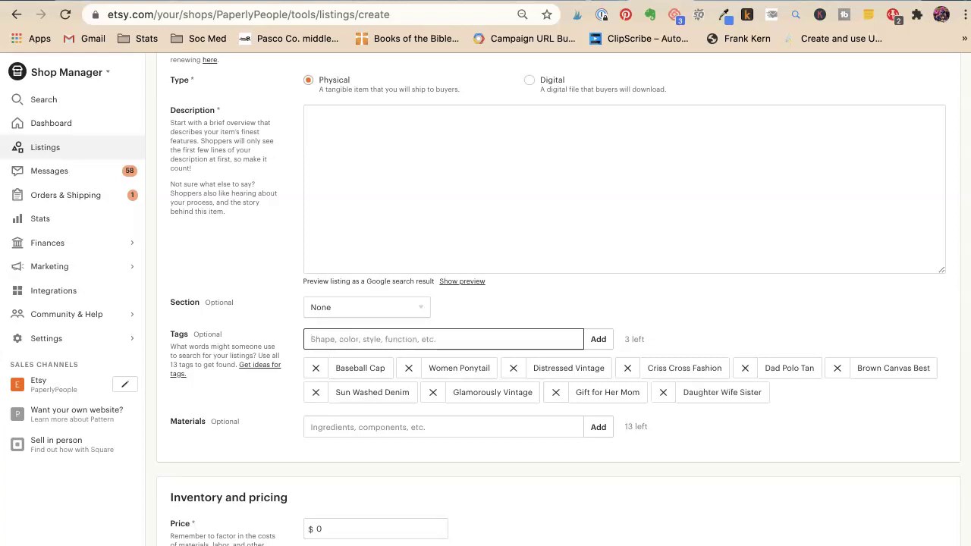
Scroll down Marmalead's 'women ponytail baseball cap' tag results.
left_click(569, 142)
key("ctrl+Tab")
scroll(330, 222, "down", 1)
scroll(162, 307, "down", 4)
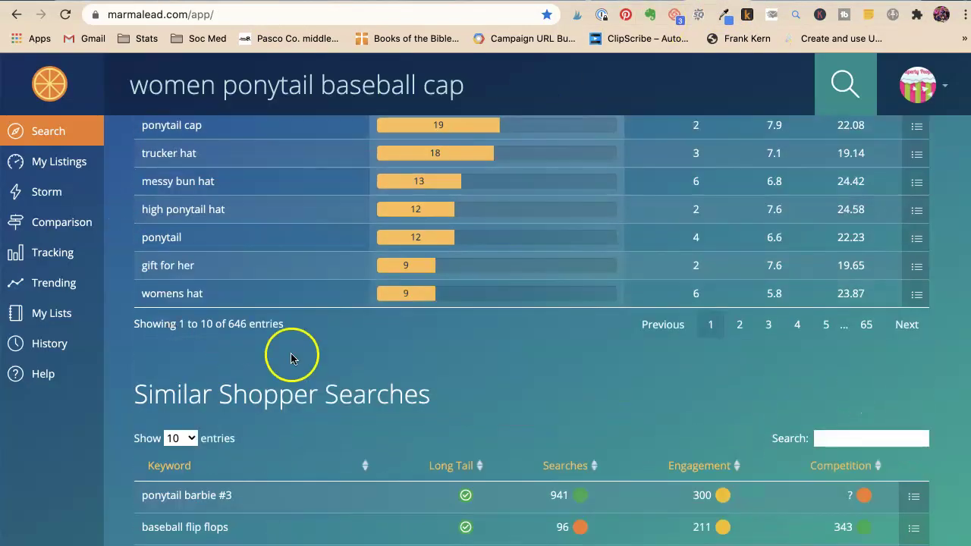
Page through Marmalead's tag results to pages 2, 3 and 4 (entries 31–40).
left_click(739, 325)
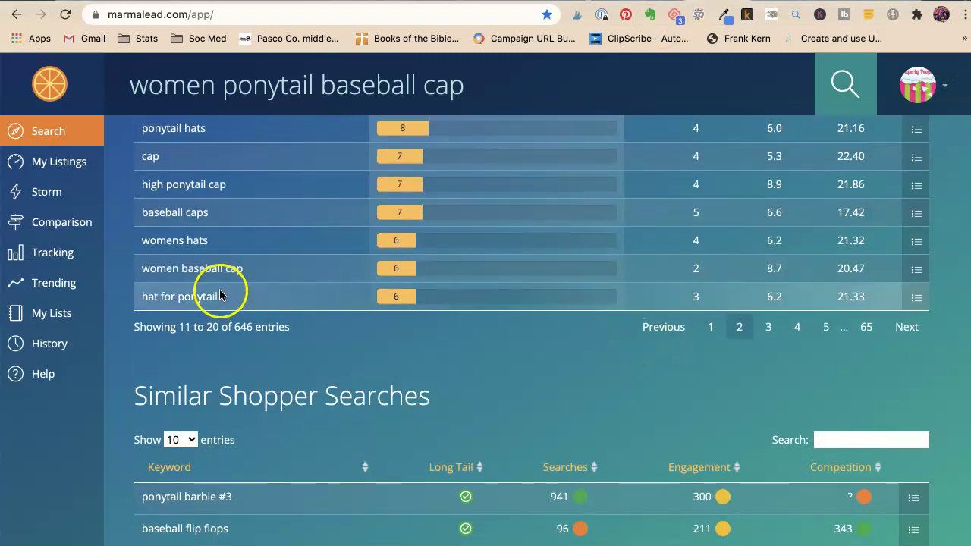
scroll(220, 296, "up", 4)
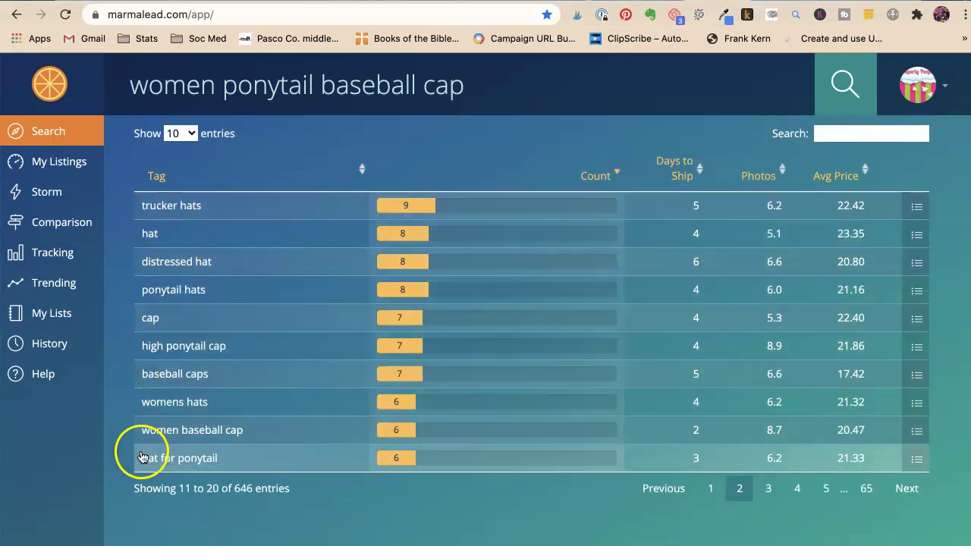
left_click(767, 488)
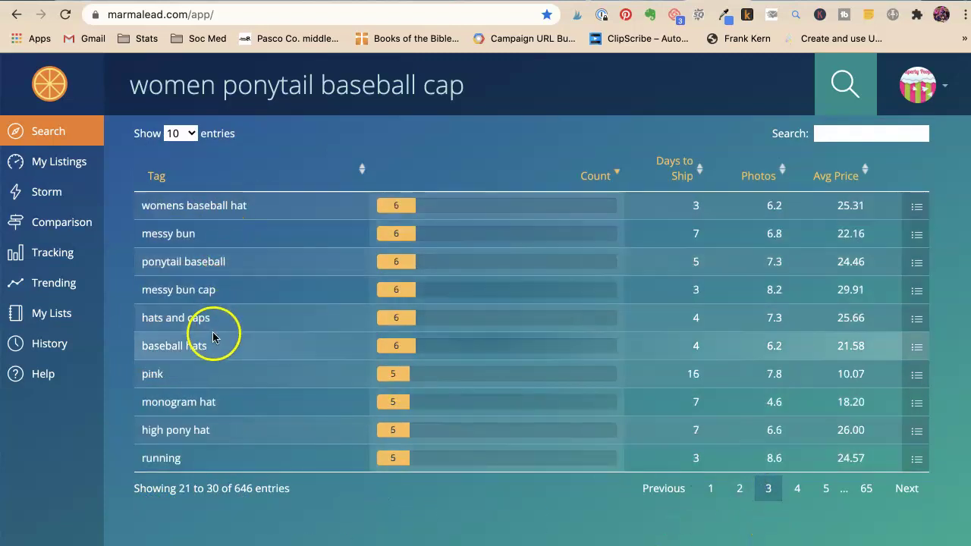
scroll(215, 334, "down", 1)
scroll(216, 337, "down", 1)
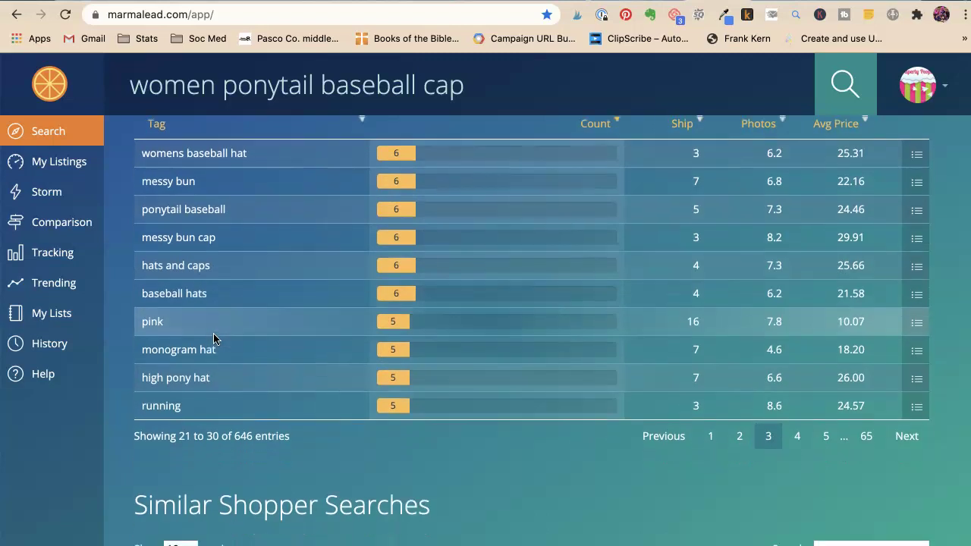
left_click(802, 438)
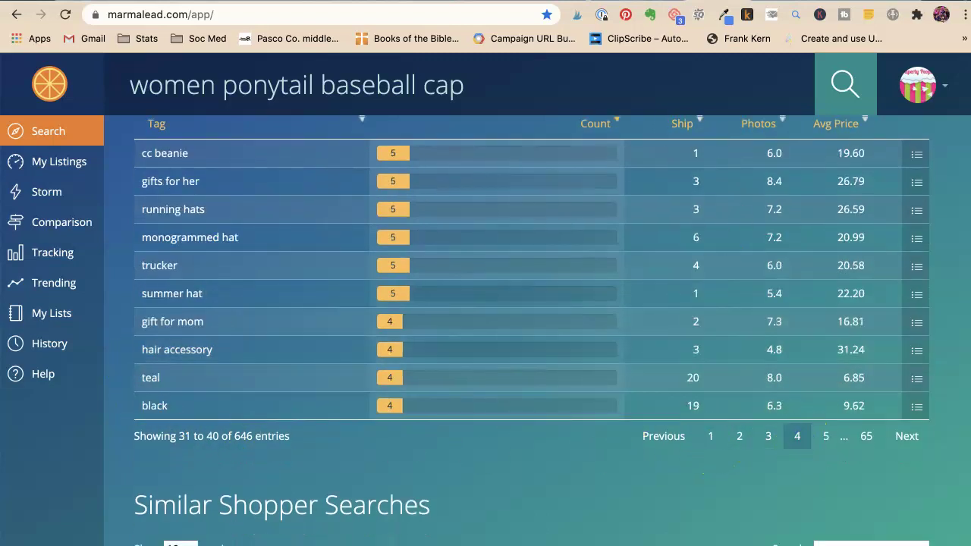
key("ctrl+Tab")
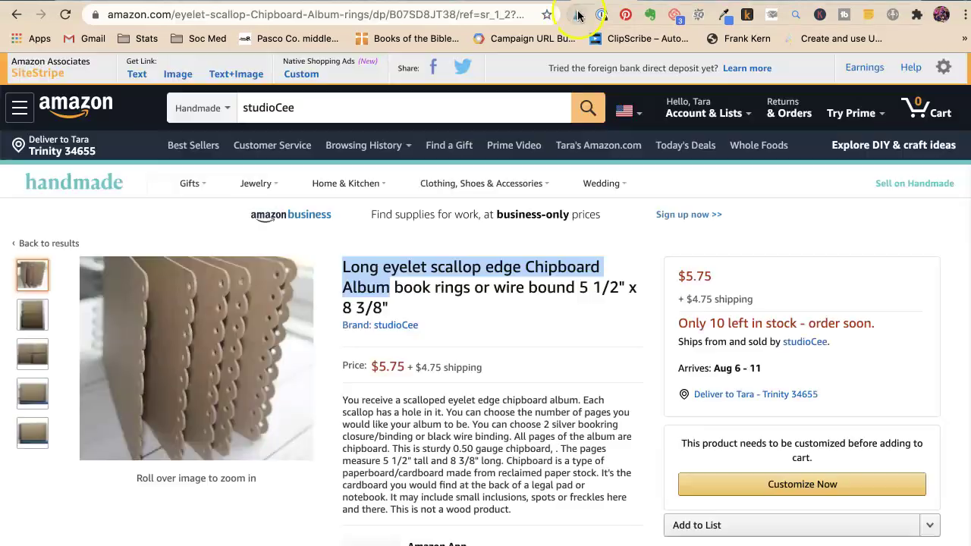
key("ctrl+Tab")
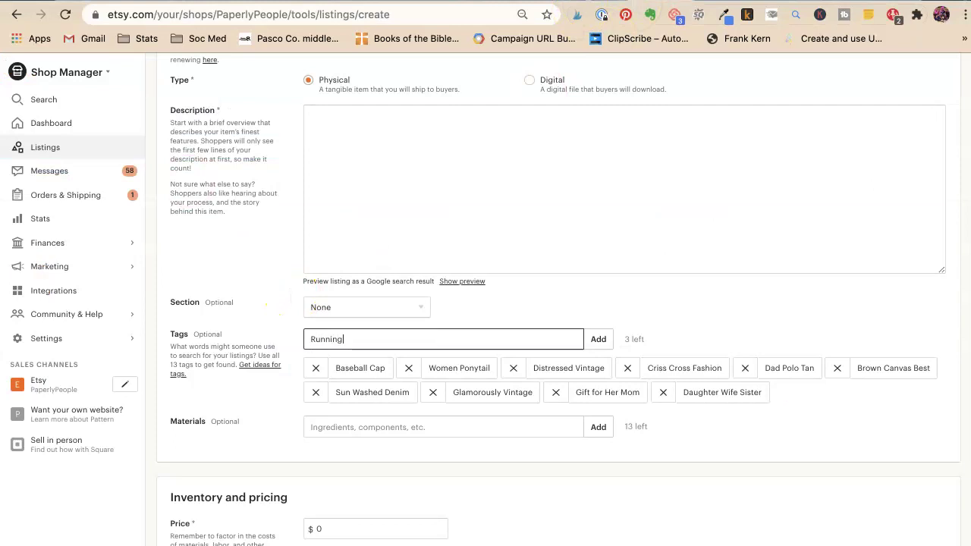
Search the Etsy marketplace for 'women beanie hat'.
key("ctrl+Tab")
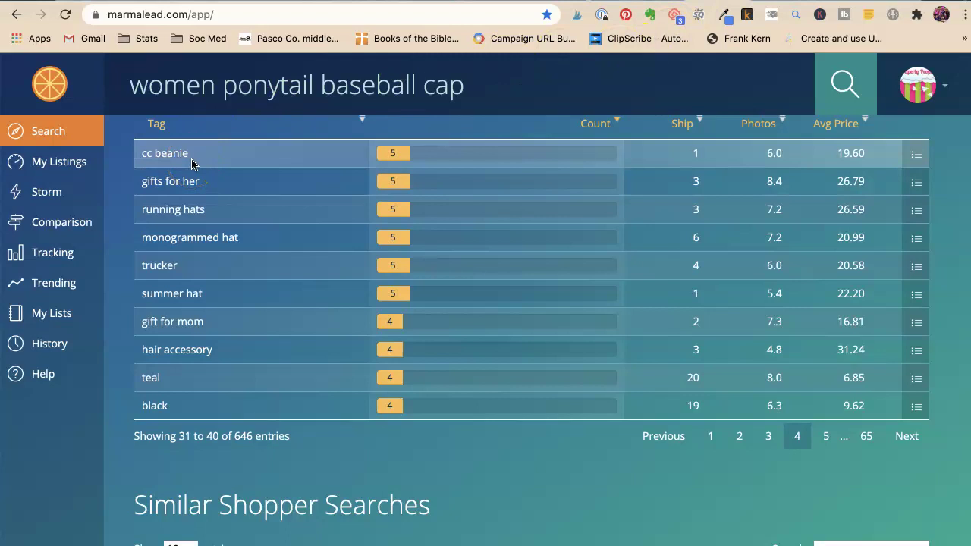
key("ctrl+shift+Tab")
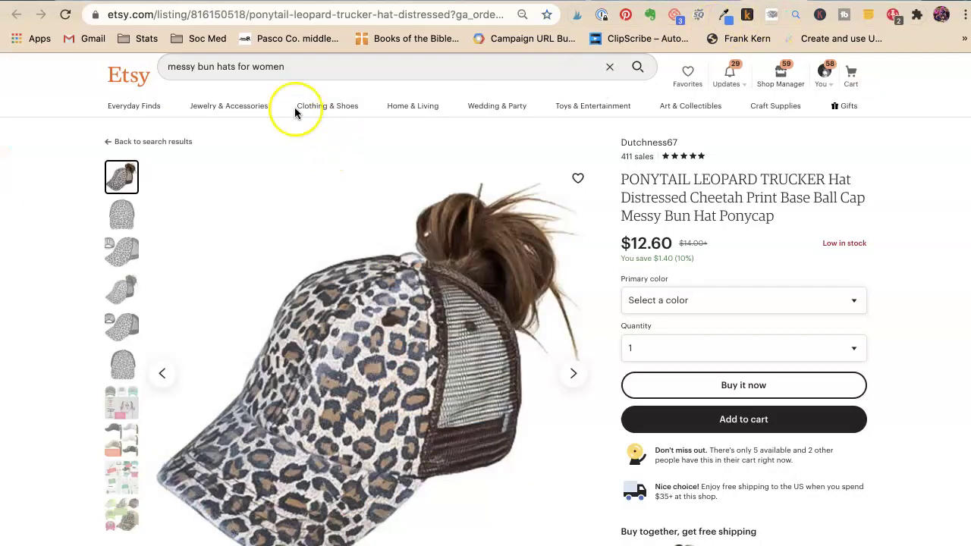
left_click_drag(287, 66, 230, 47)
type("wo")
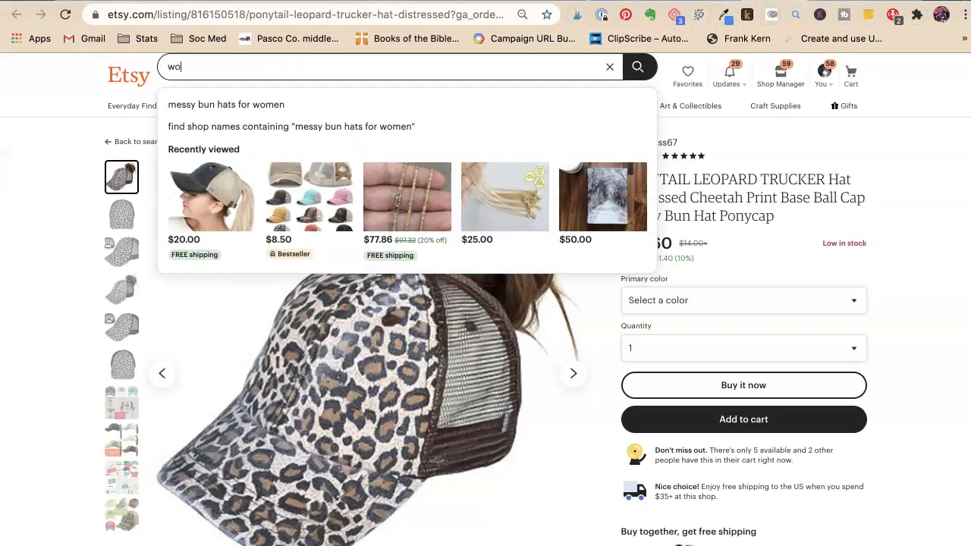
type("men beanie hat")
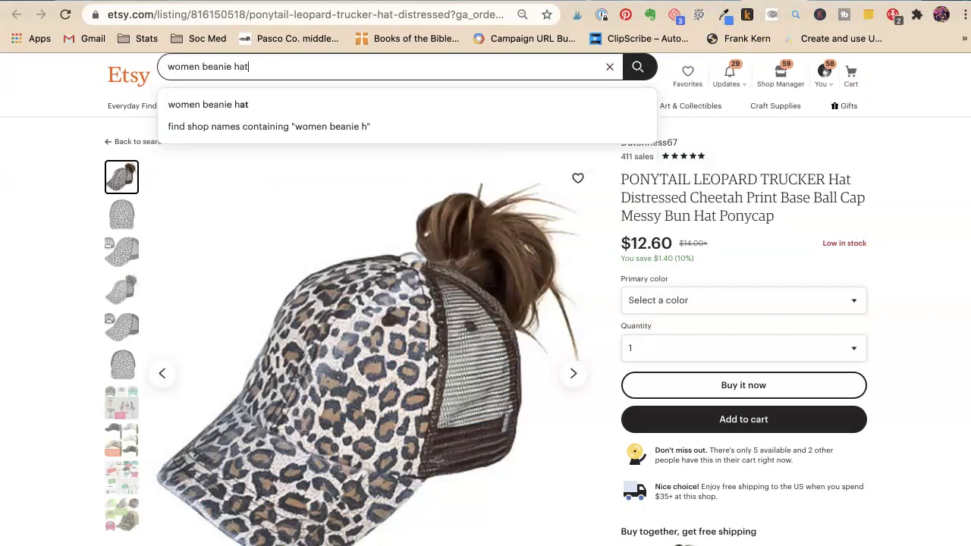
key("Return")
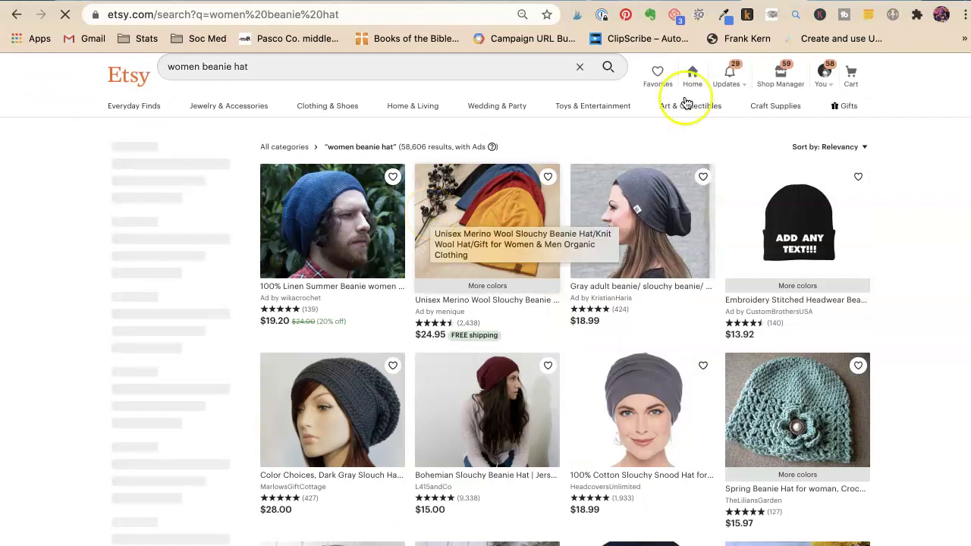
Scroll through Marmalead's tag results for more keyword ideas.
key("ctrl+Tab")
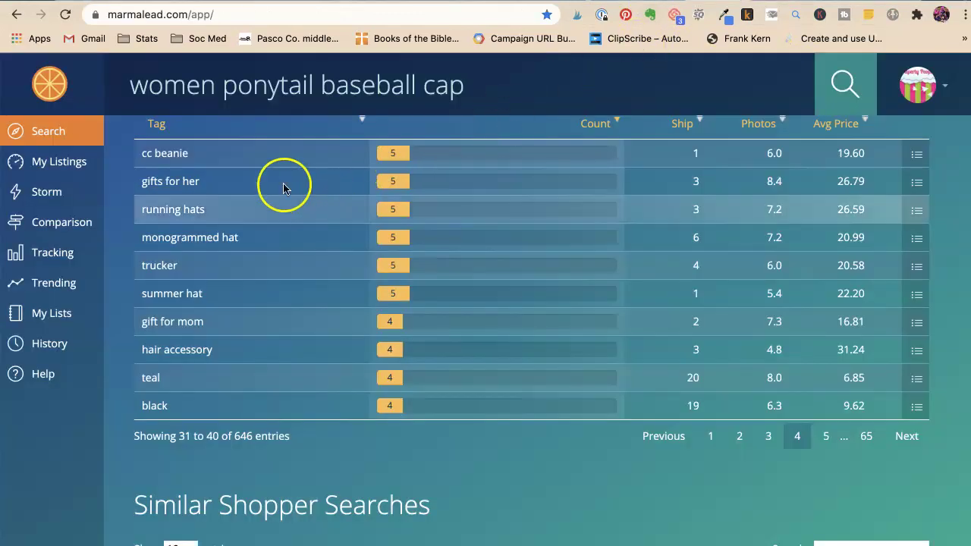
scroll(202, 180, "down", 2)
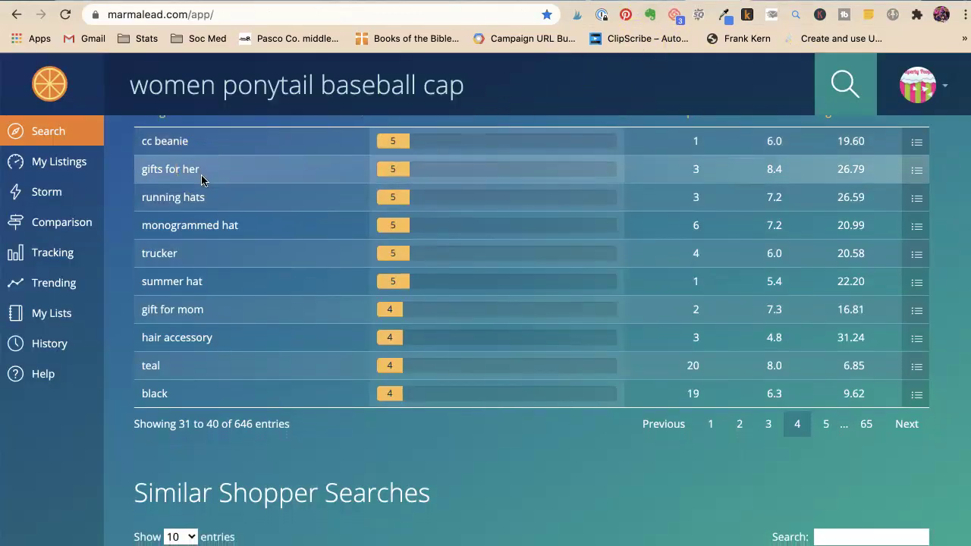
scroll(201, 180, "down", 1)
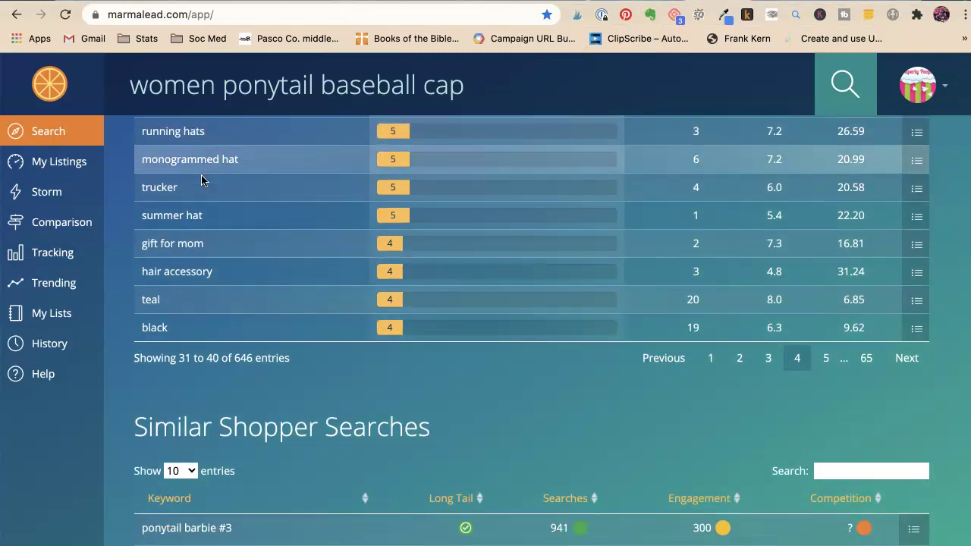
Finish typing 'Running Summer' in the Etsy Tags field and add it as a tag.
key("ctrl+Tab")
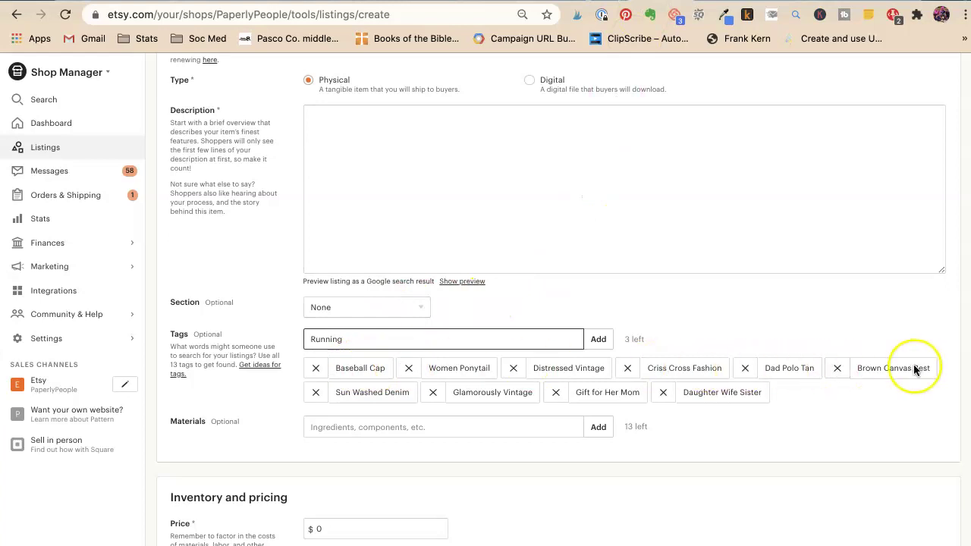
scroll(536, 332, "up", 10)
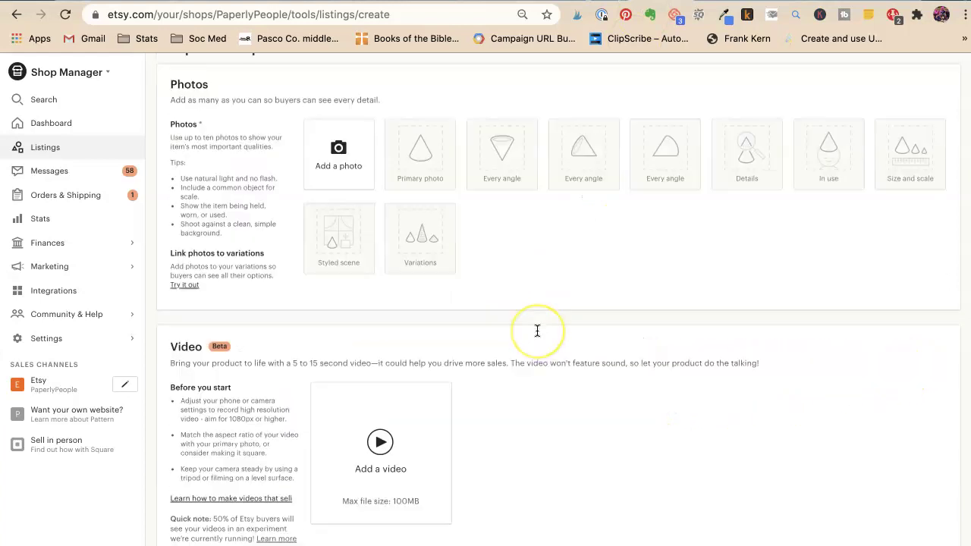
scroll(536, 331, "up", 2)
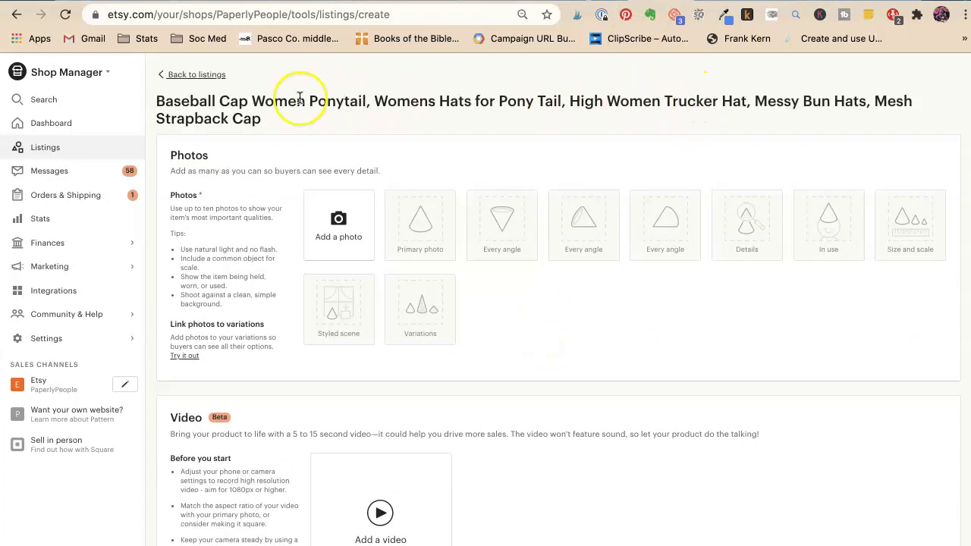
scroll(311, 203, "down", 10)
scroll(308, 197, "down", 4)
scroll(311, 200, "up", 3)
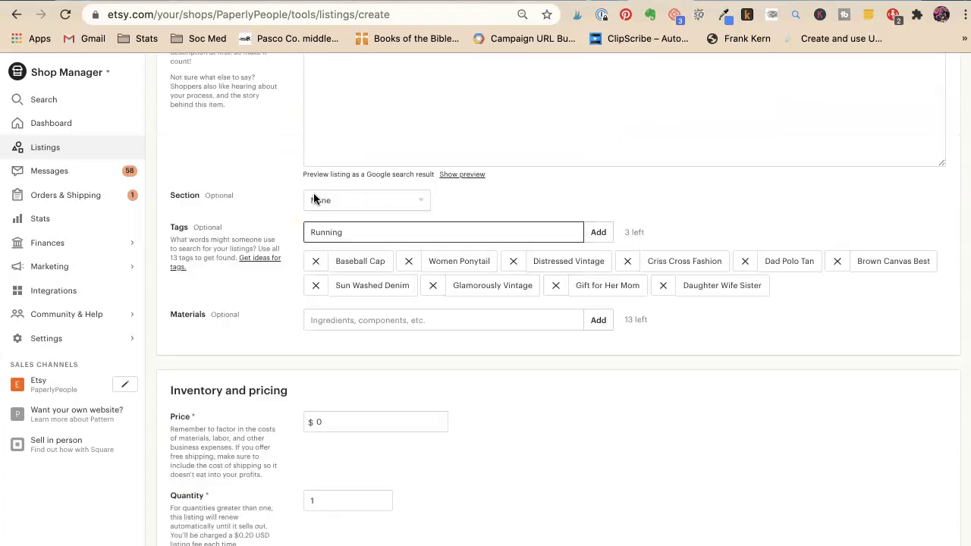
type("Summer,")
key("Return")
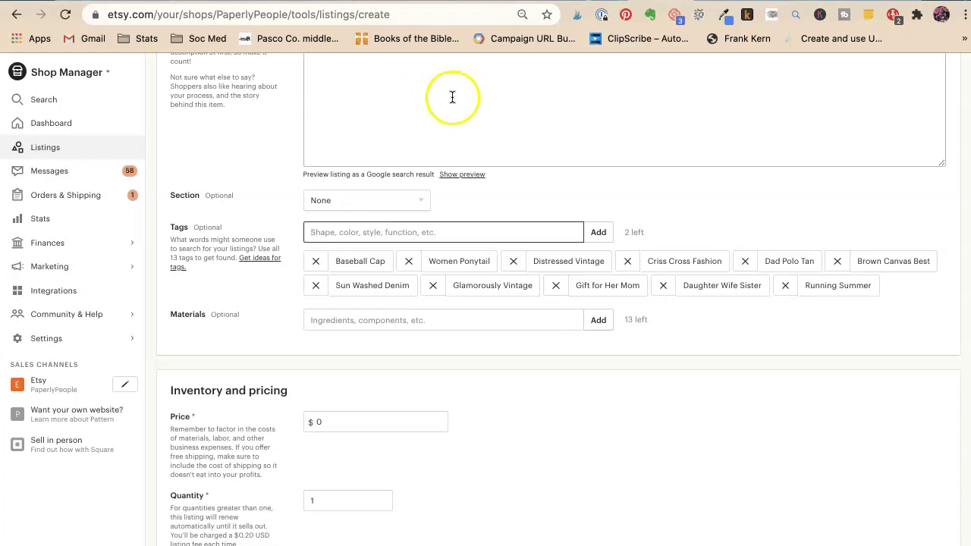
Scroll further down Marmalead's tag results for another tag idea.
key("ctrl+Tab")
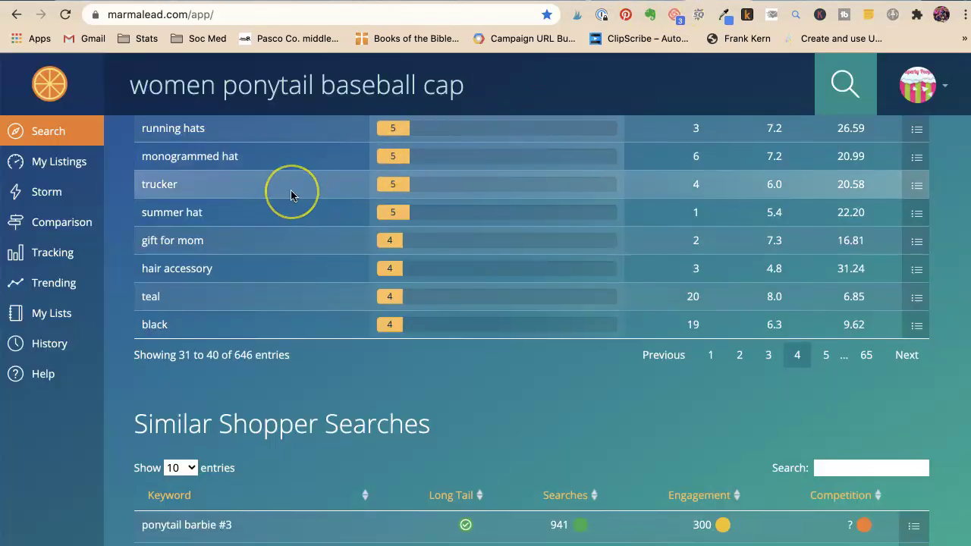
scroll(290, 191, "down", 2)
scroll(290, 194, "down", 1)
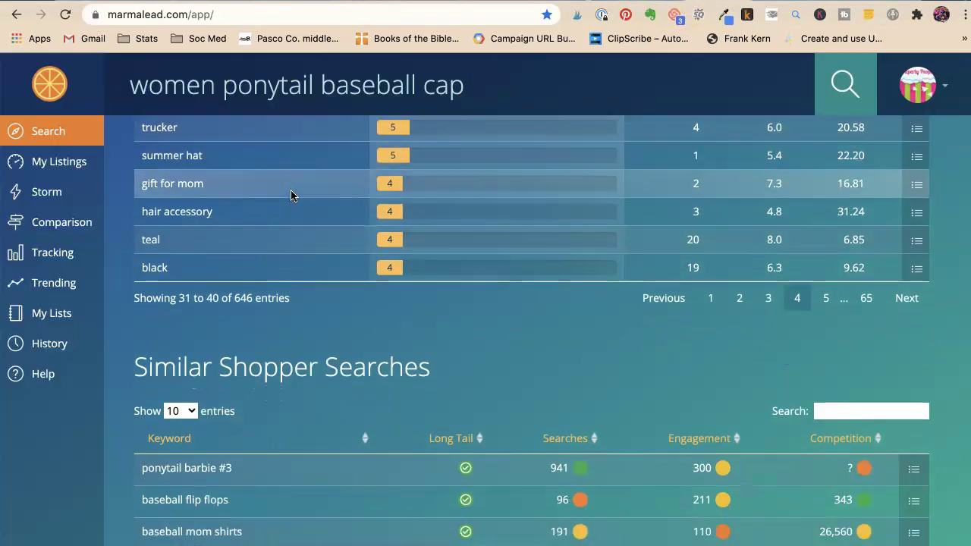
scroll(267, 196, "down", 1)
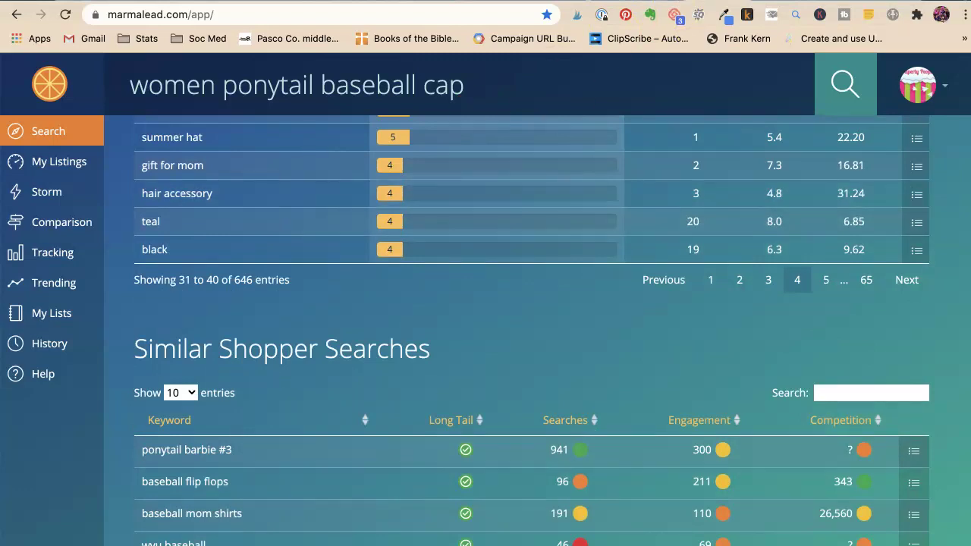
Add 'Hair Accessory' as a tag on the Etsy listing.
key("ctrl+shift+Tab")
type("Hai")
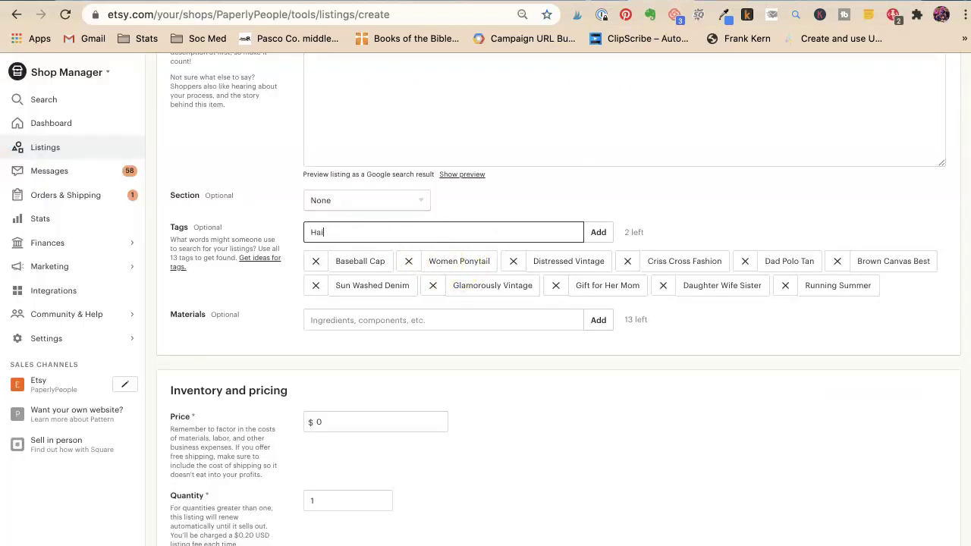
type("r Accessory,")
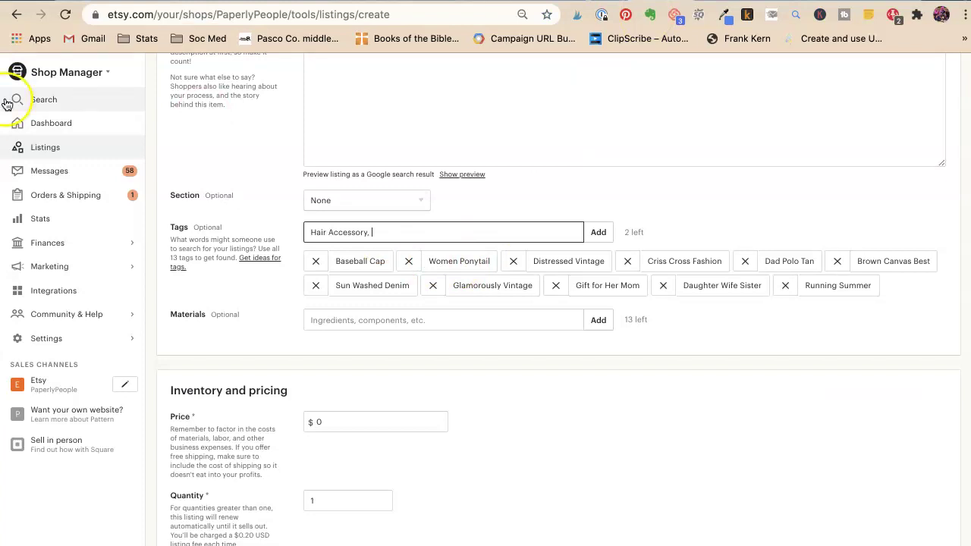
key("Return")
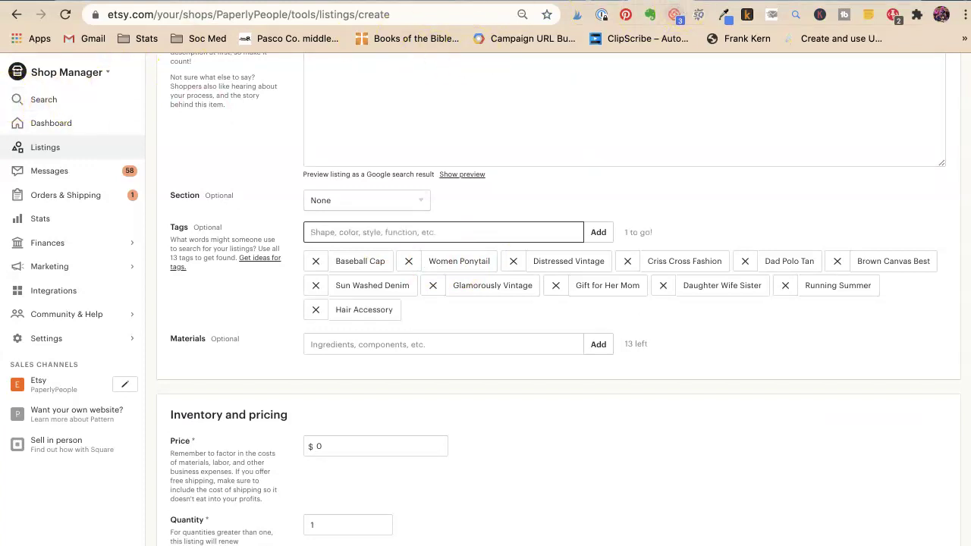
key("ctrl+Tab")
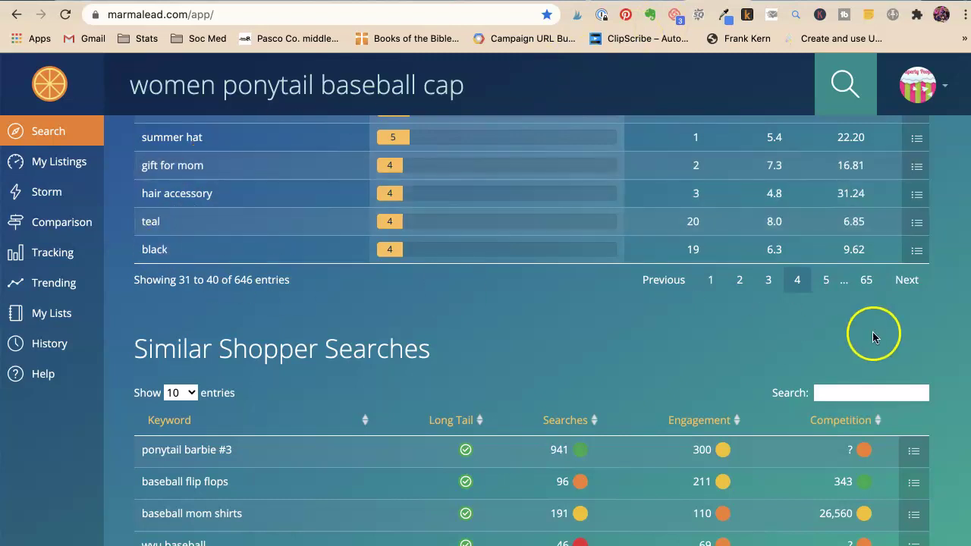
Show page 5 (entries 41–50) of Marmalead's Popular Tags and select the rows from adjustable cap up to the header.
left_click(829, 281)
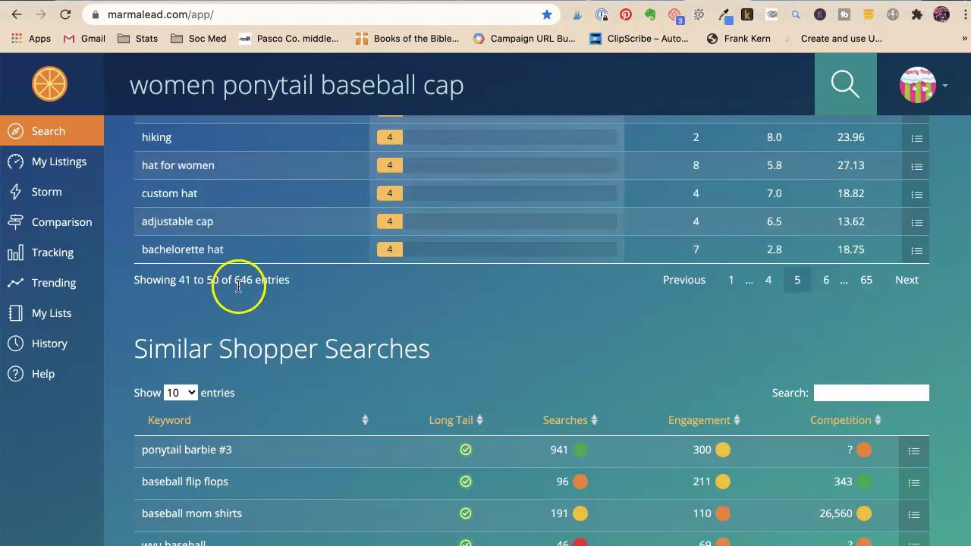
scroll(250, 285, "up", 1)
left_click(166, 247)
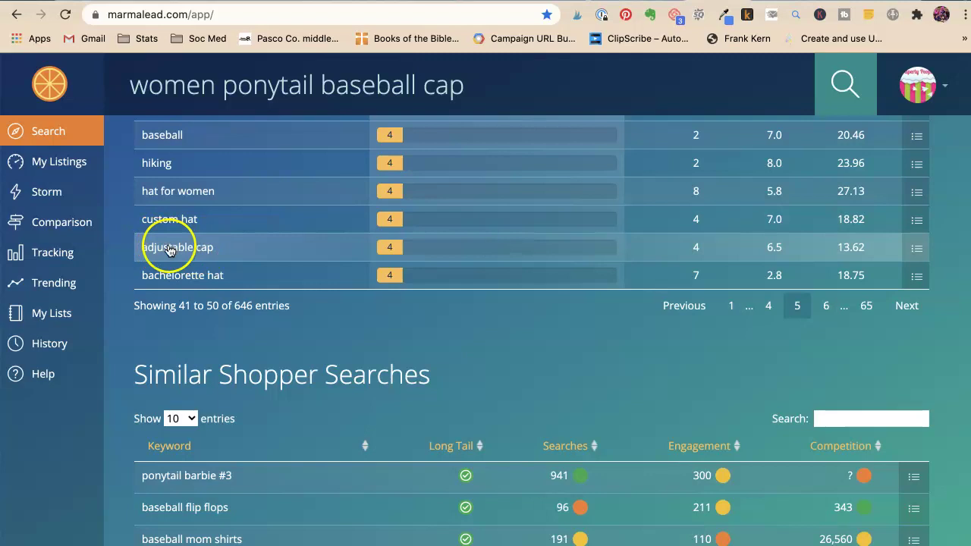
scroll(170, 251, "up", 1)
scroll(170, 251, "up", 2)
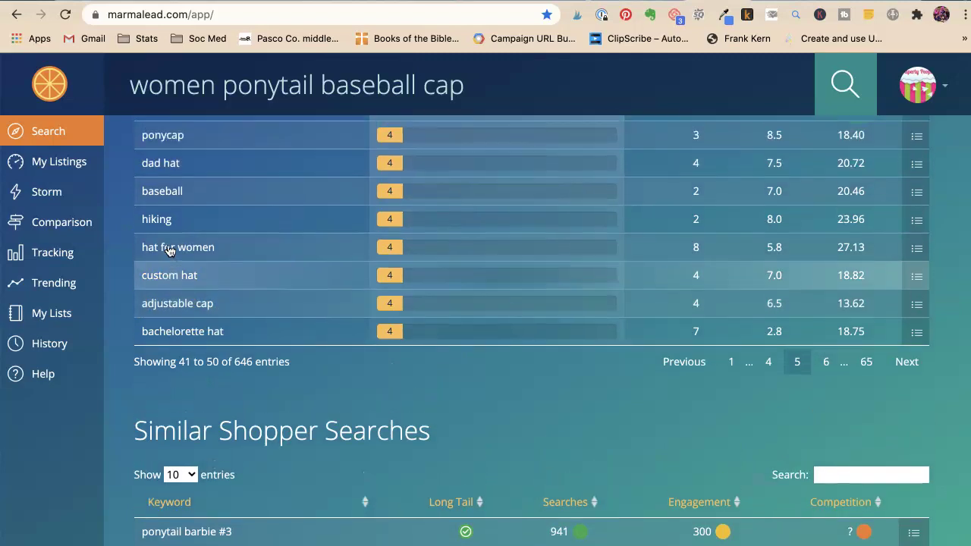
scroll(170, 251, "up", 2)
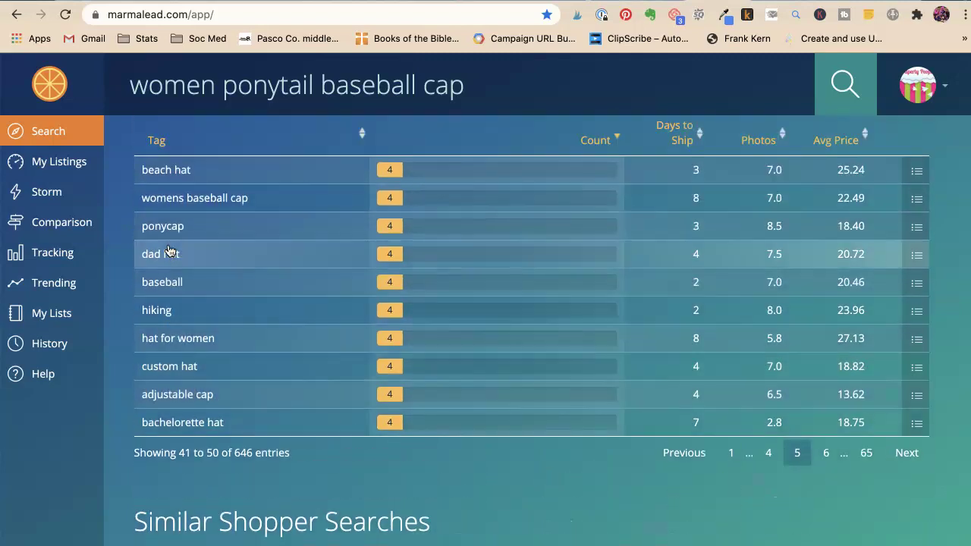
left_click(155, 228)
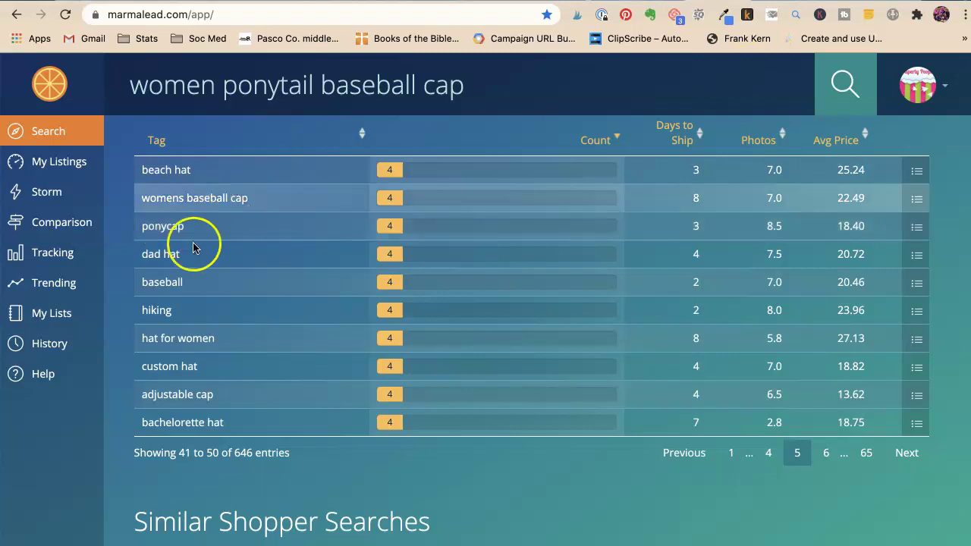
left_click(137, 396)
left_click_drag(137, 396, 538, 133)
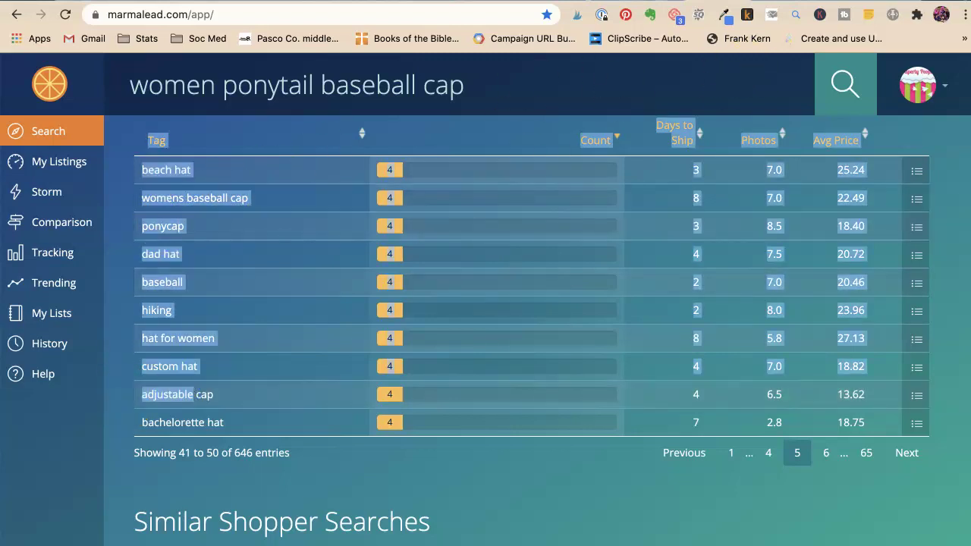
Add 'Adjustable Ponycap' as the 13th and final Etsy tag.
key("ctrl+Tab")
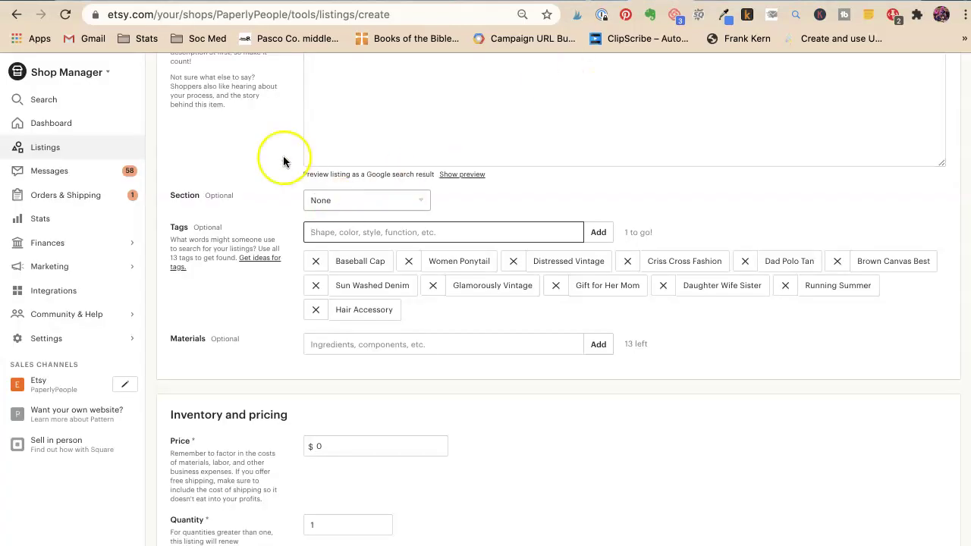
type("Adjustab")
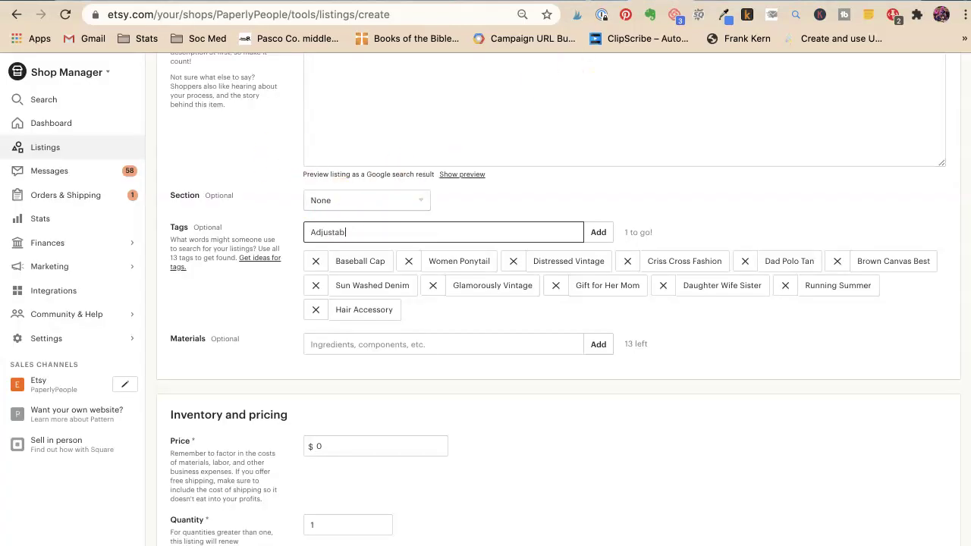
type("le Ponycap")
key("Return")
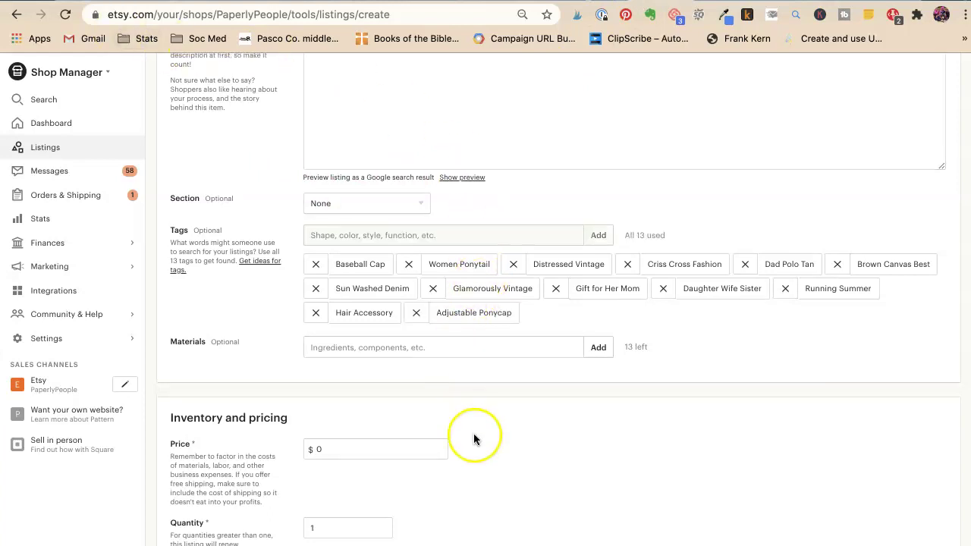
scroll(473, 434, "up", 10)
scroll(474, 434, "up", 3)
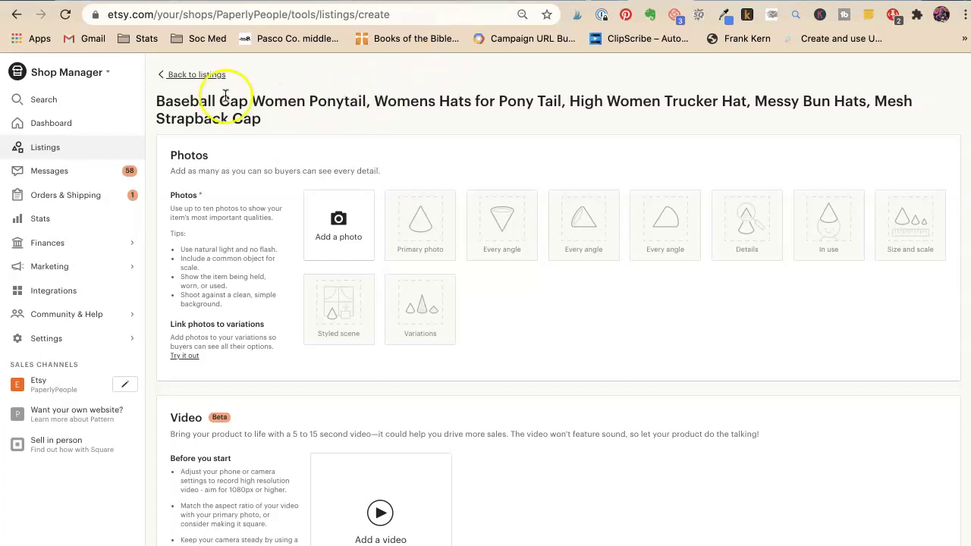
left_click(450, 119)
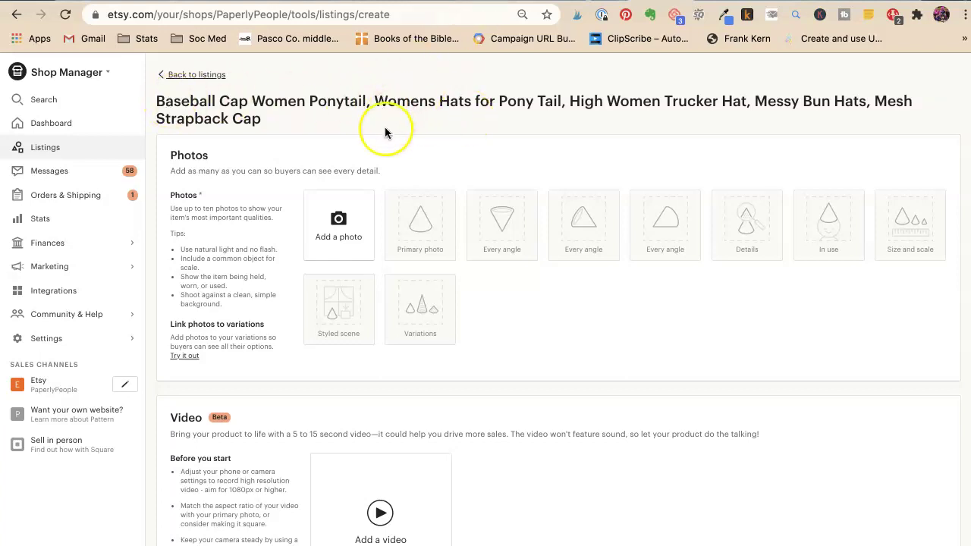
scroll(420, 304, "down", 1)
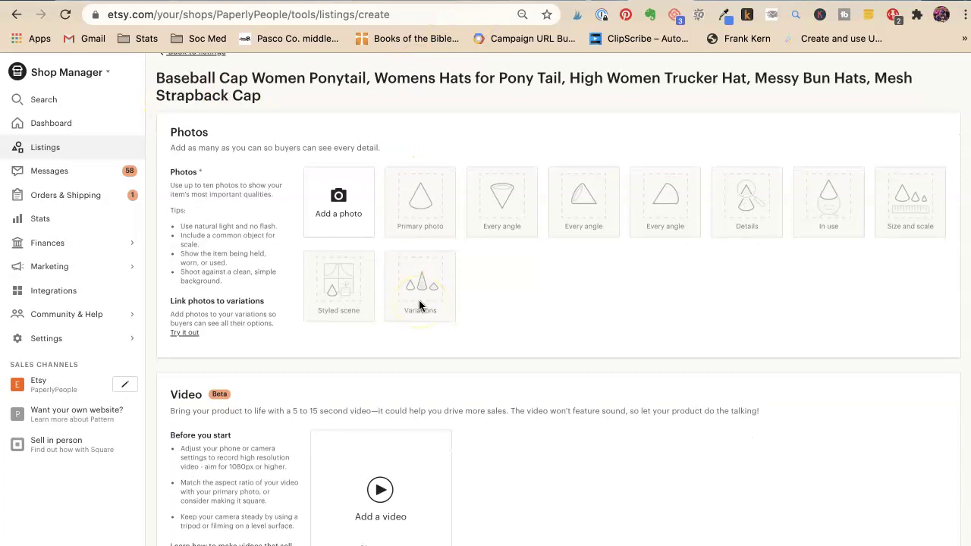
scroll(419, 304, "up", 1)
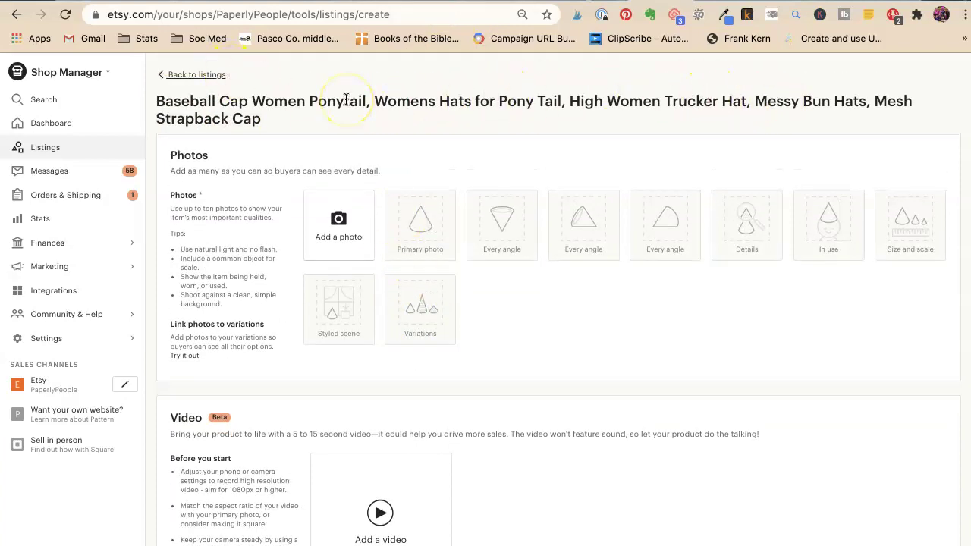
left_click(437, 100)
double_click(342, 108)
left_click(523, 101)
double_click(523, 101)
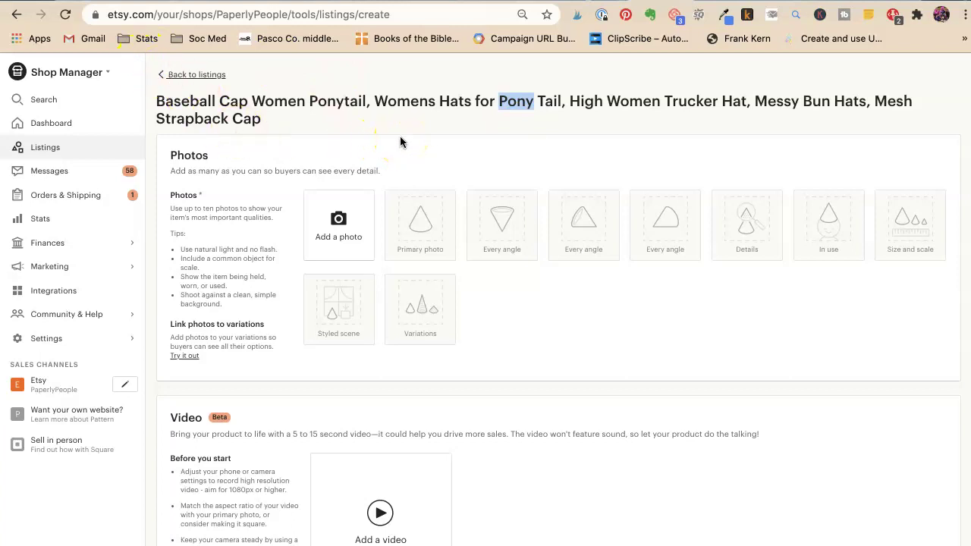
scroll(402, 136, "down", 20)
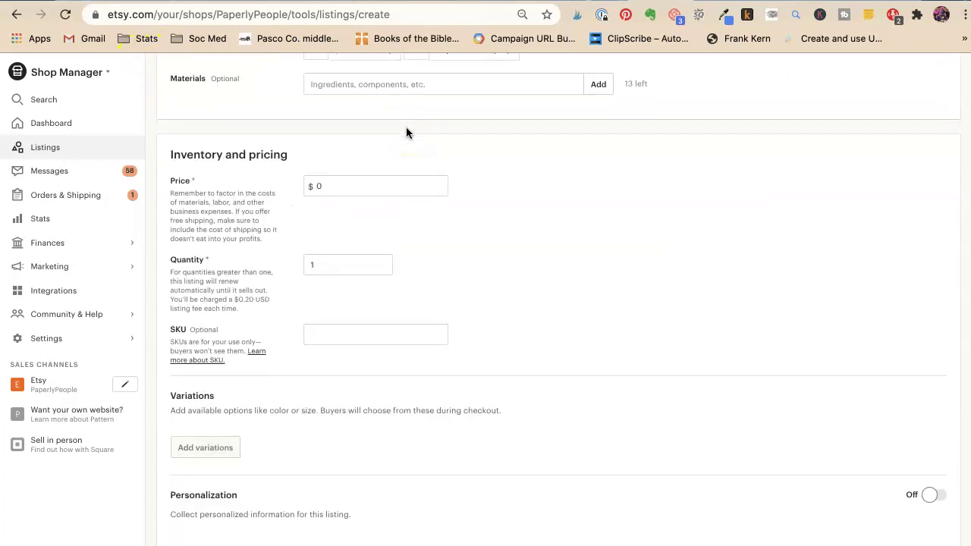
scroll(395, 167, "down", 2)
scroll(391, 174, "up", 5)
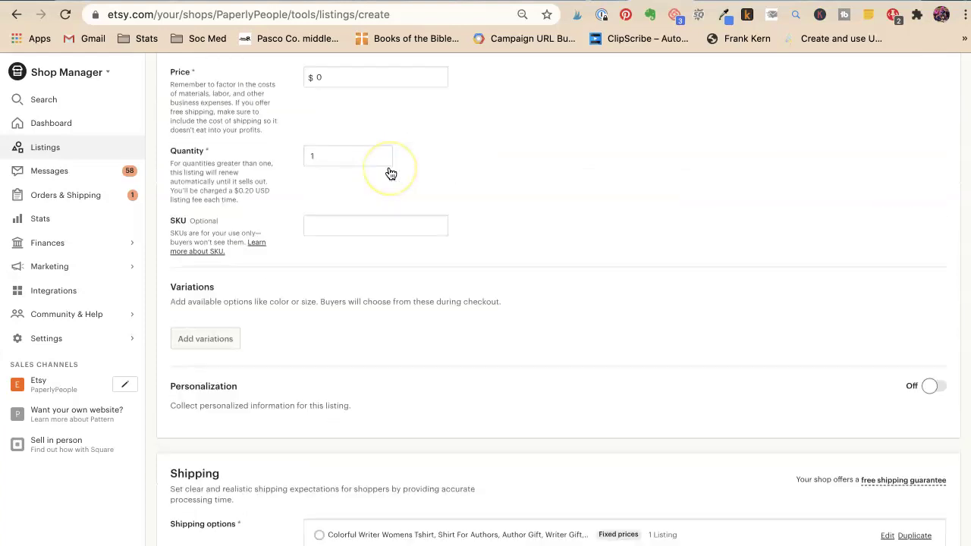
scroll(391, 174, "up", 6)
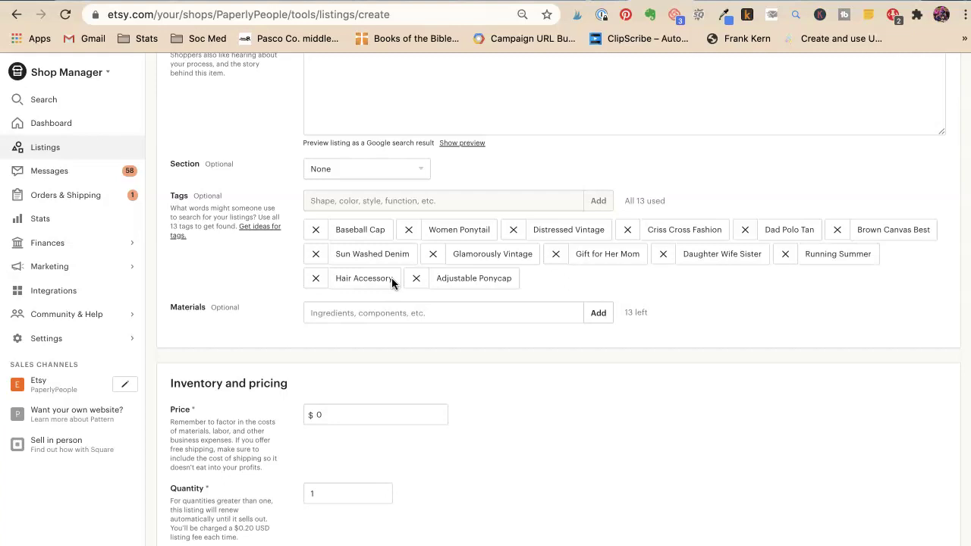
left_click(386, 126)
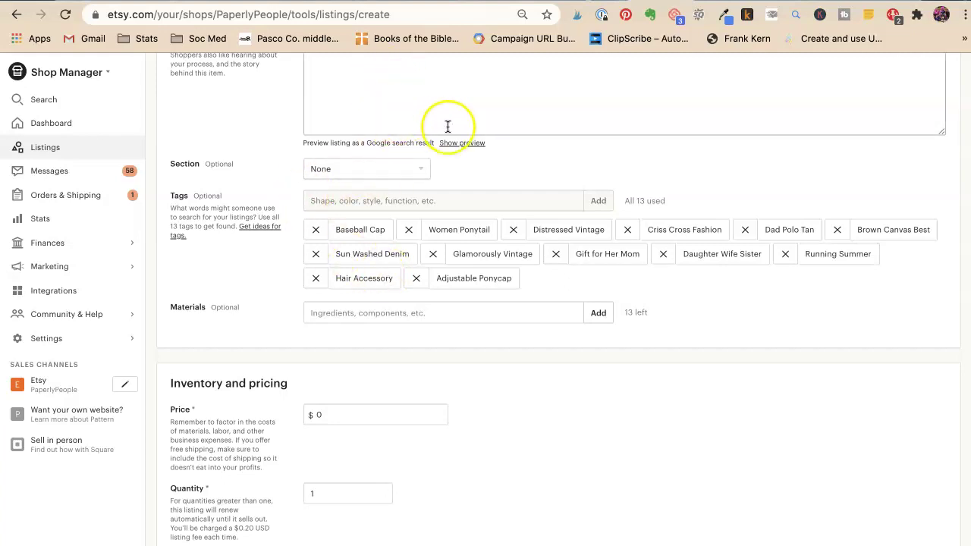
scroll(380, 270, "up", 10)
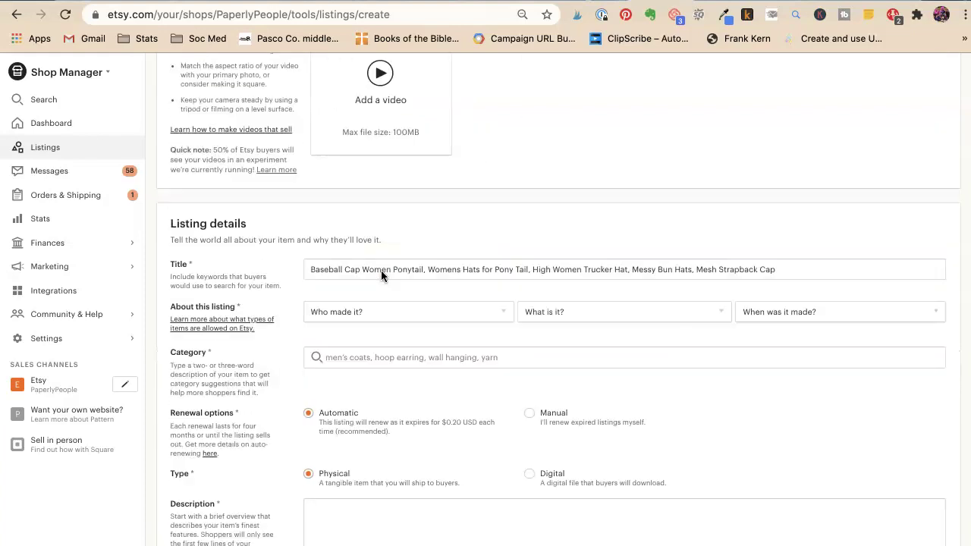
scroll(381, 275, "up", 1)
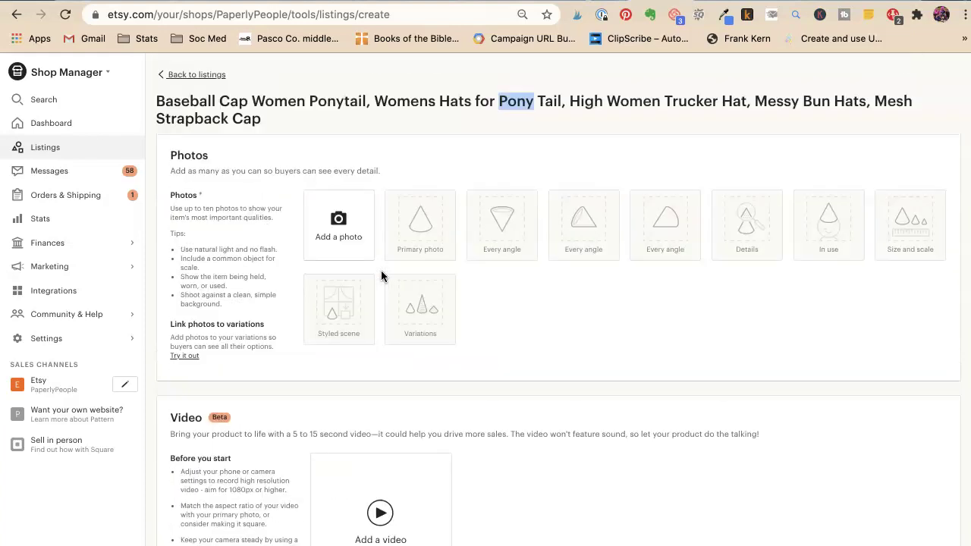
double_click(346, 95)
triple_click(347, 95)
scroll(334, 138, "down", 5)
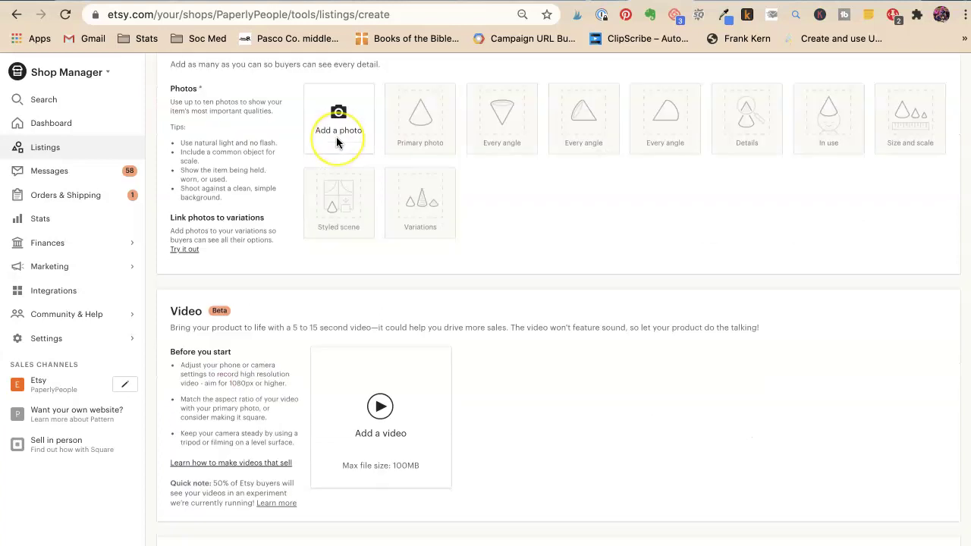
scroll(336, 142, "down", 10)
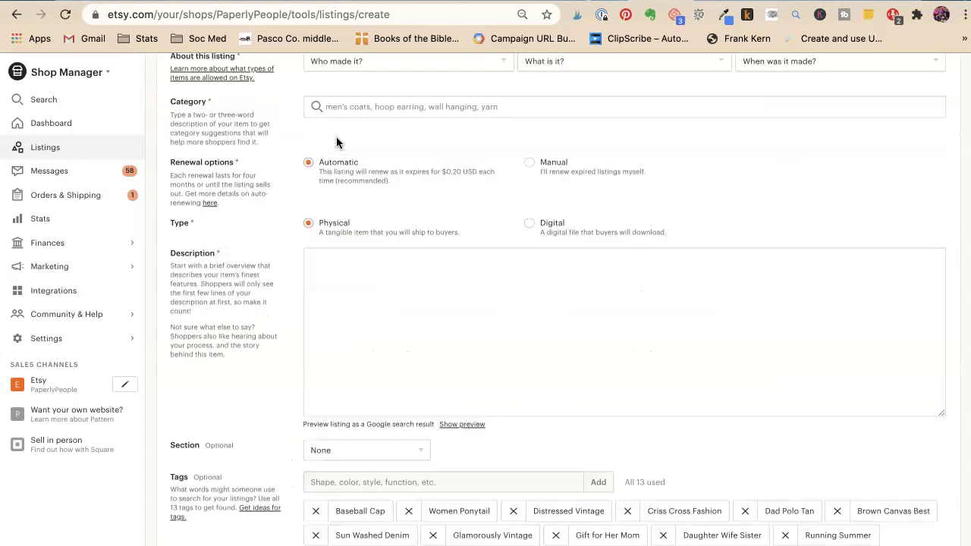
scroll(336, 143, "up", 15)
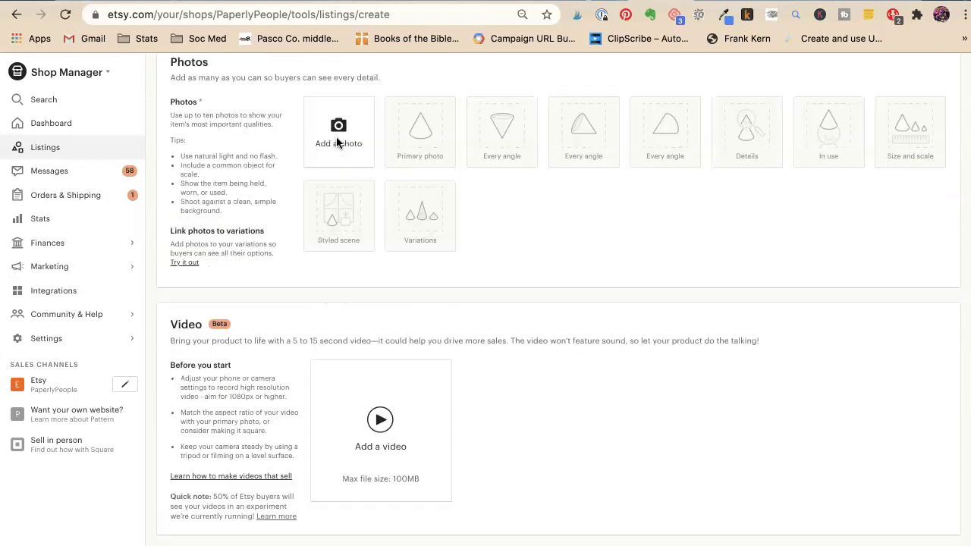